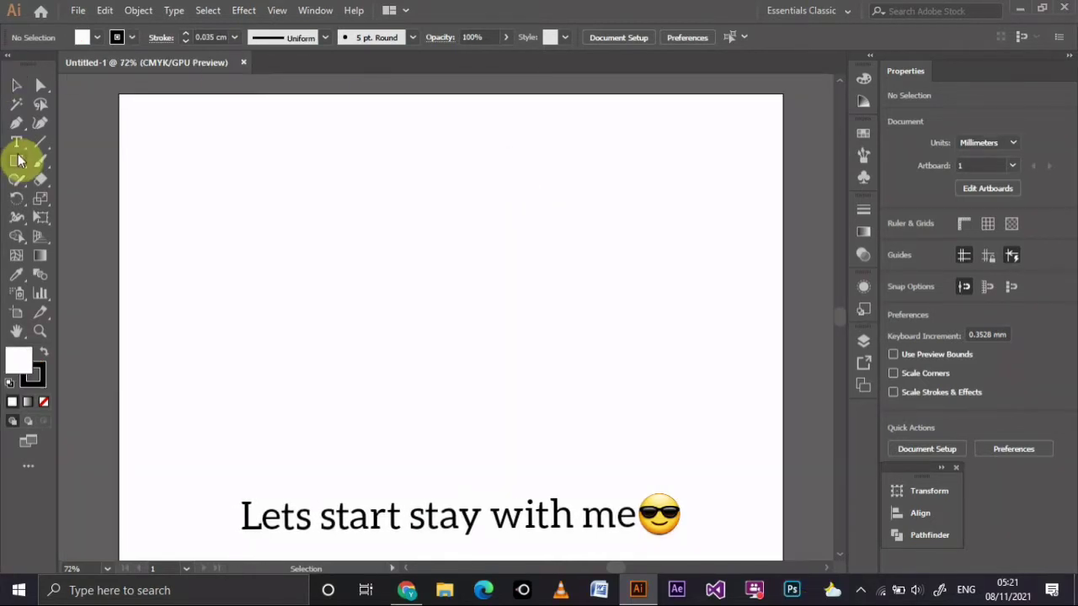
Draw a roughly 137.23 × 68.44 mm white rectangle in the artboard centre as the card base
left_click(17, 163)
left_click_drag(18, 166, 53, 161)
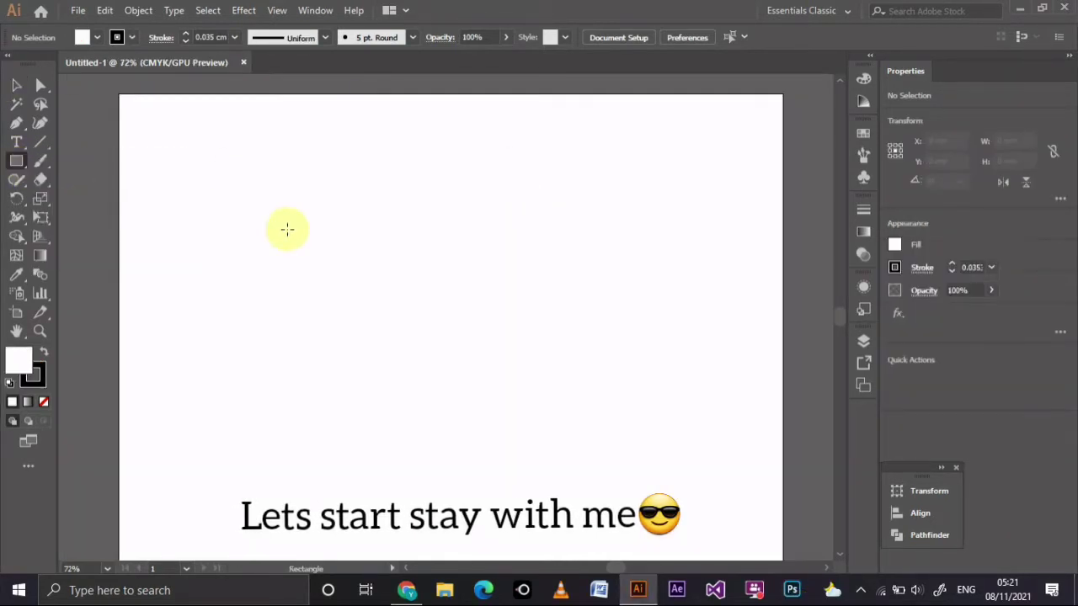
mouse_move(288, 249)
left_mouse_down()
mouse_move(373, 347)
mouse_move(595, 400)
left_mouse_up()
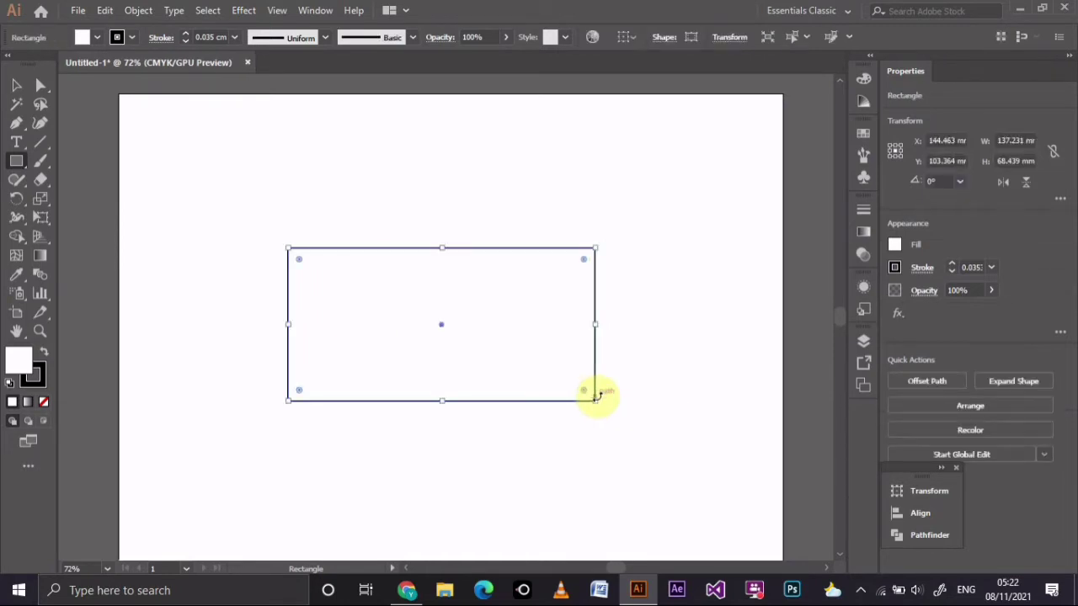
Pen-draw a closed triangle against the card rectangle's right edge, pointing left into the card
left_click(16, 85)
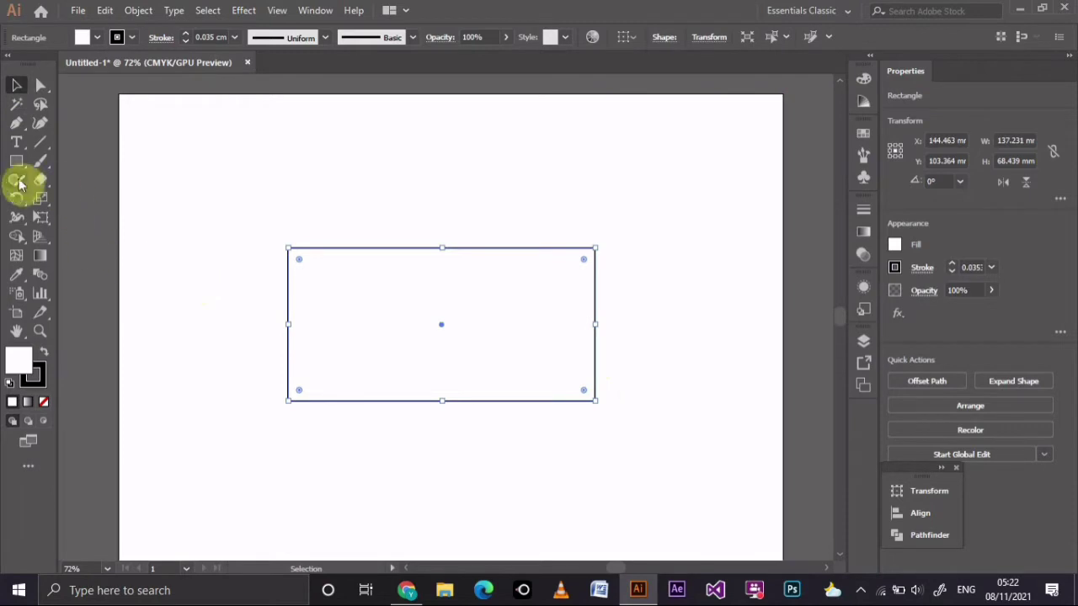
left_click(16, 123)
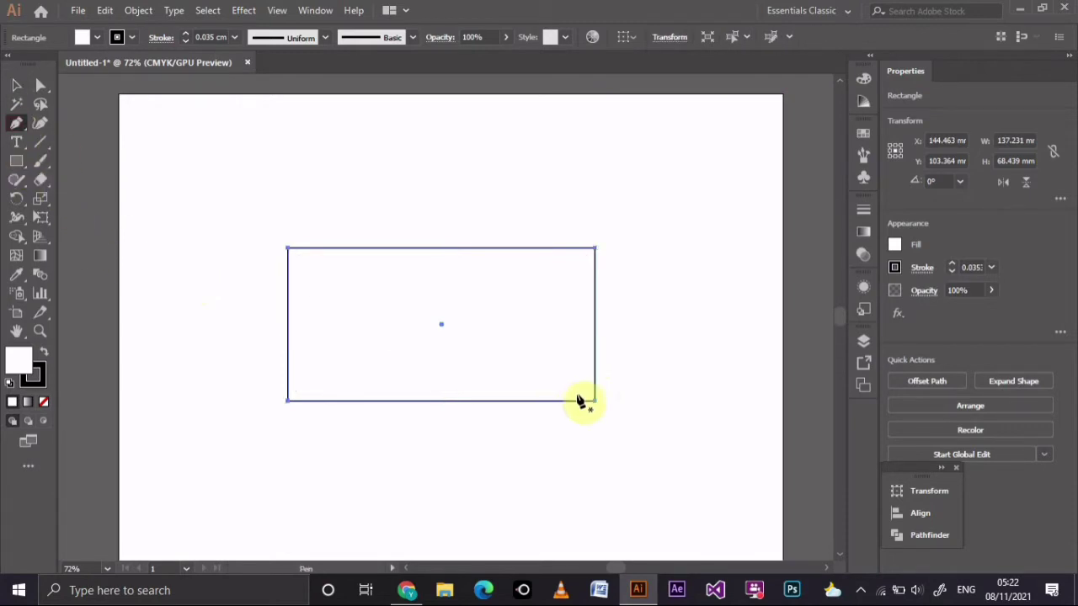
left_click(16, 85)
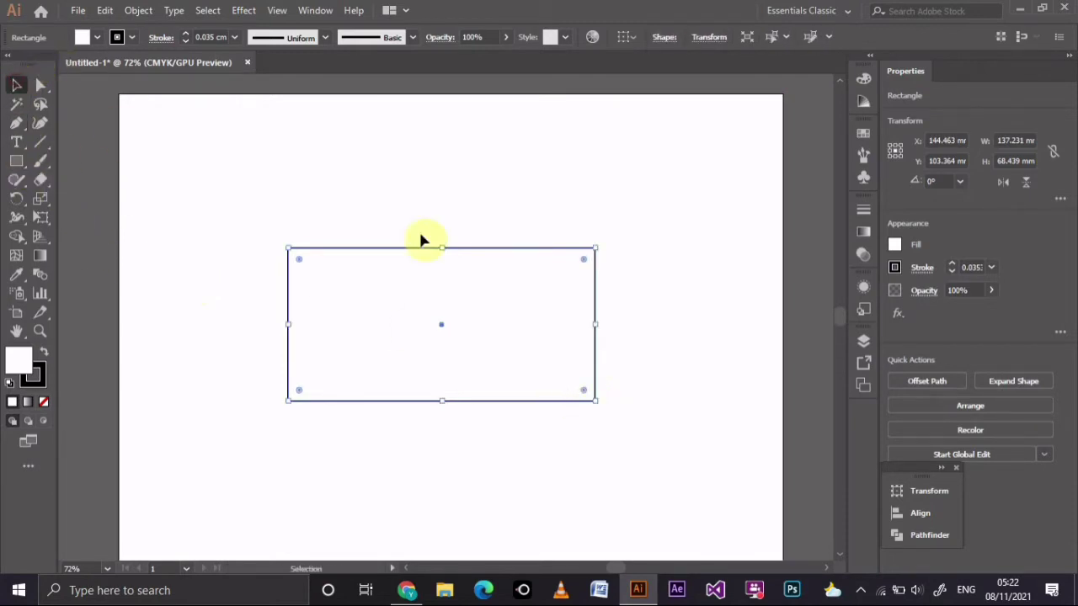
left_click(212, 153)
left_click(17, 123)
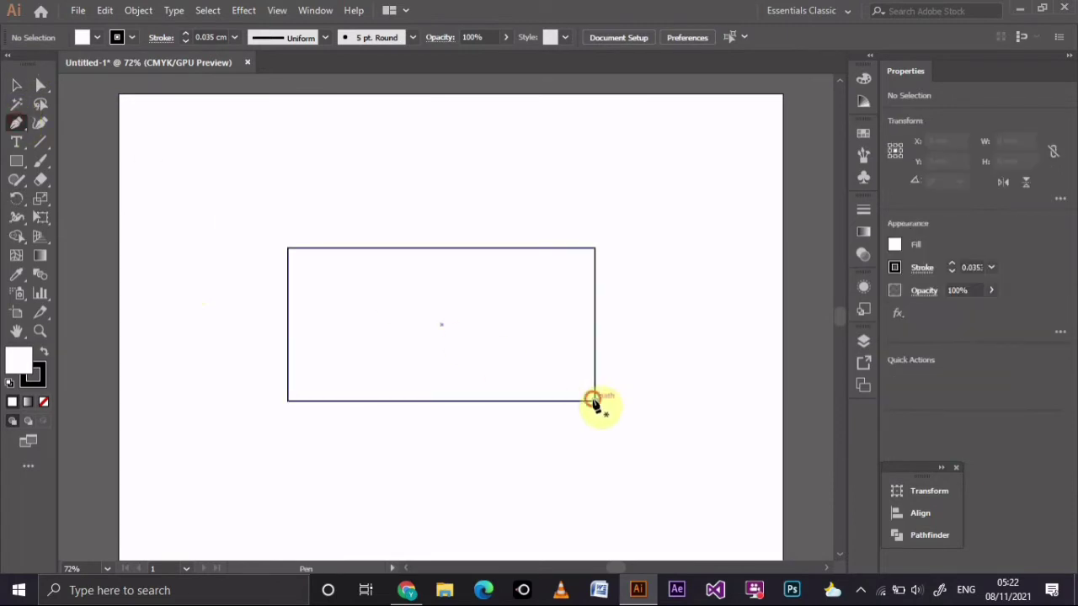
left_click(594, 400)
left_click(512, 313)
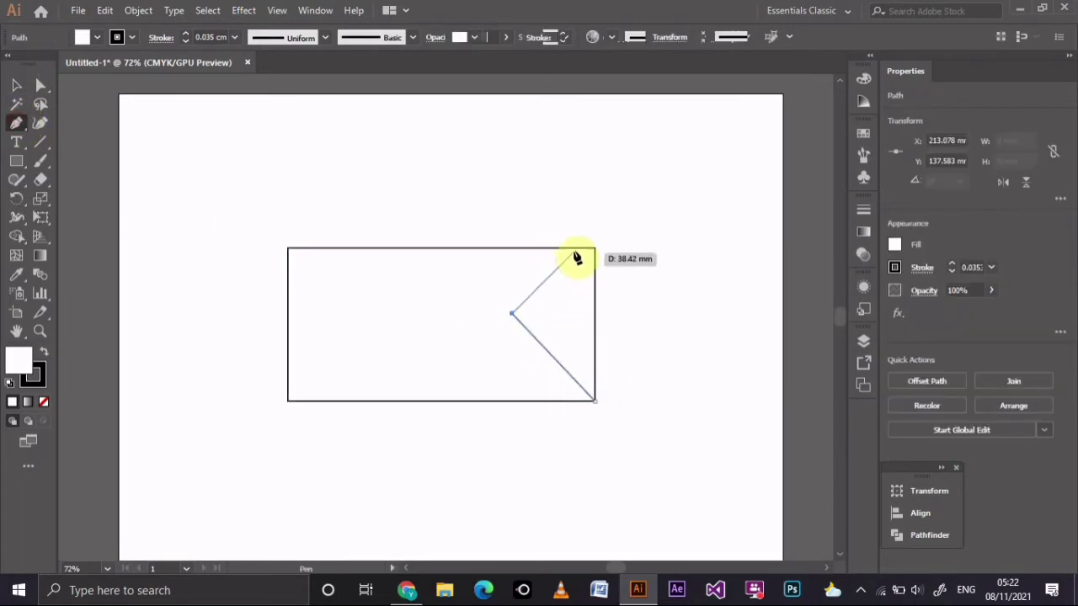
left_click(576, 249)
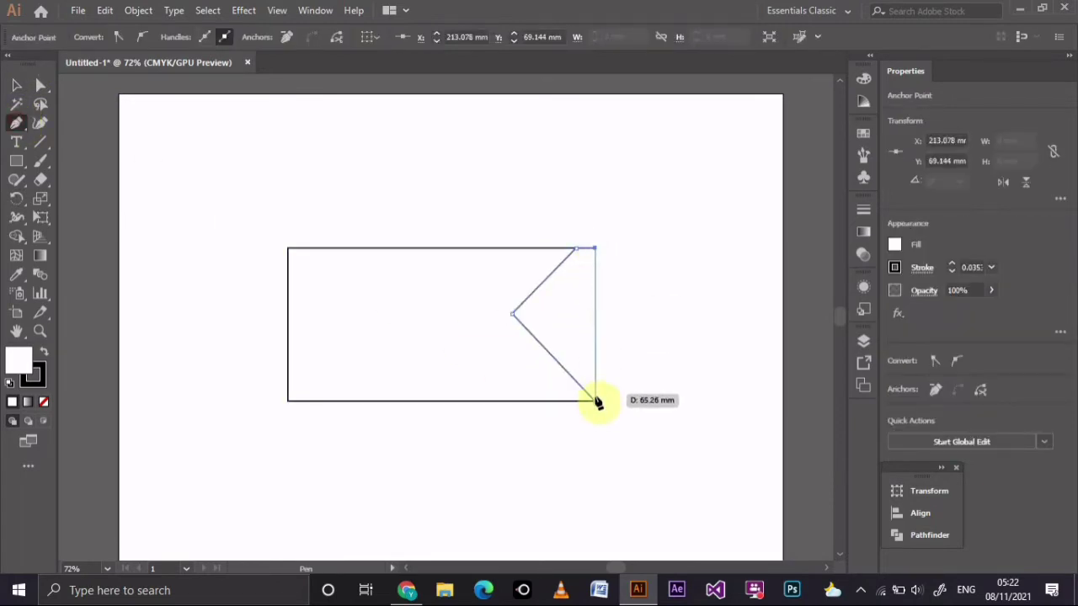
left_click(595, 401)
Fill the new right-edge triangle with black
left_click(17, 85)
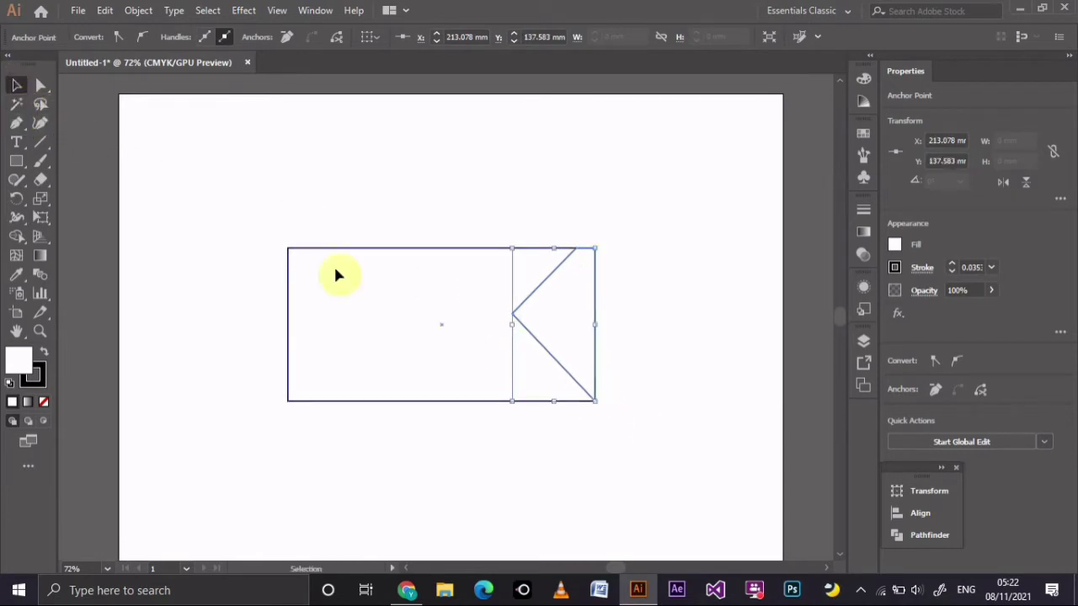
left_click(578, 316)
left_click(96, 37)
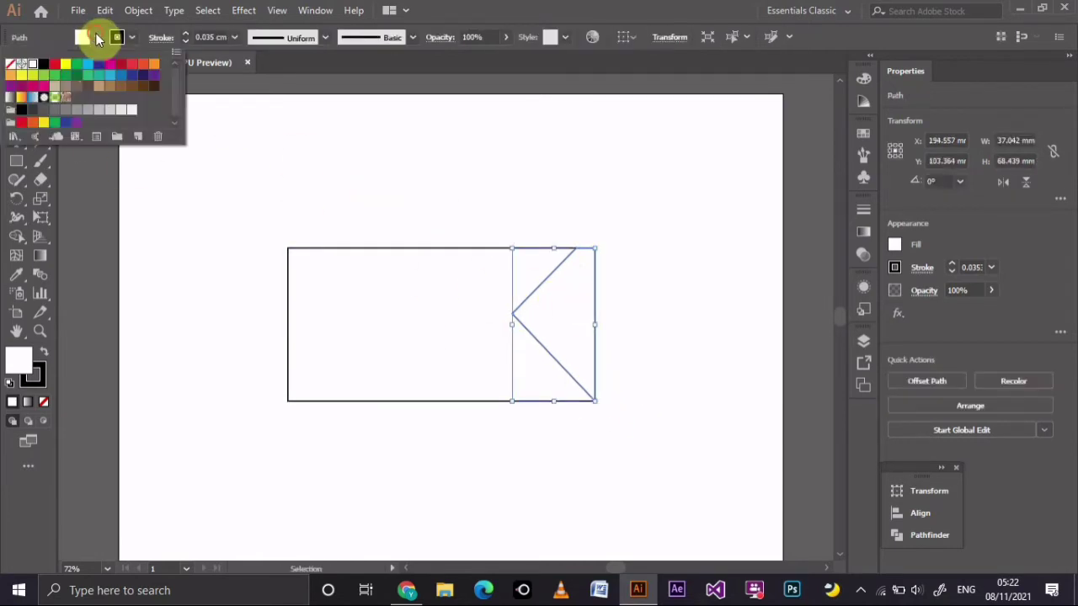
left_click(43, 66)
left_click(664, 202)
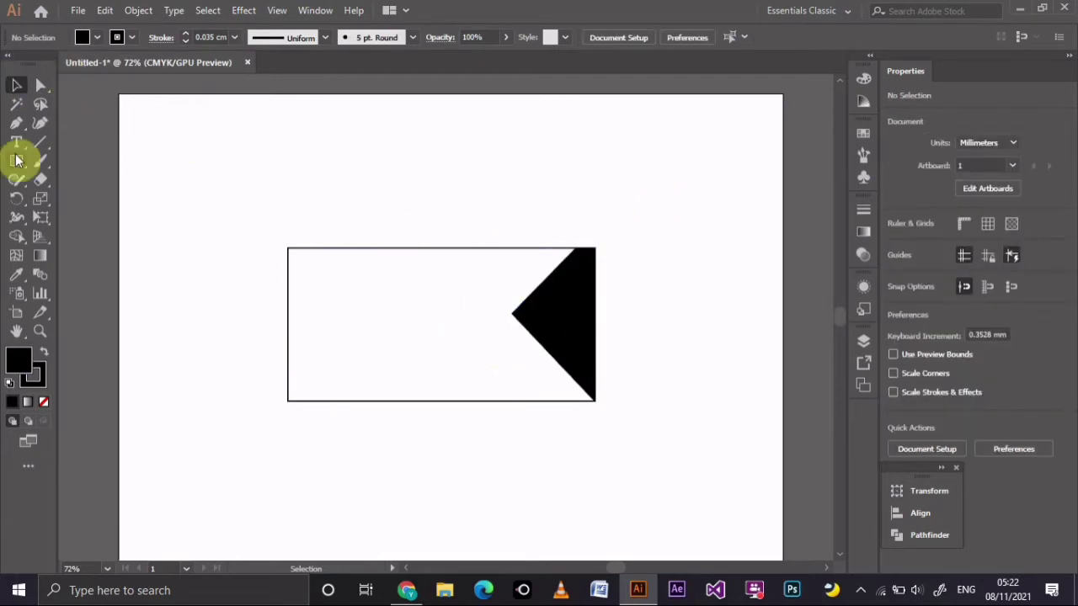
Pen-draw a downward triangle from the card's top edge, leaving a thin white gap from the right black shape
left_click(16, 123)
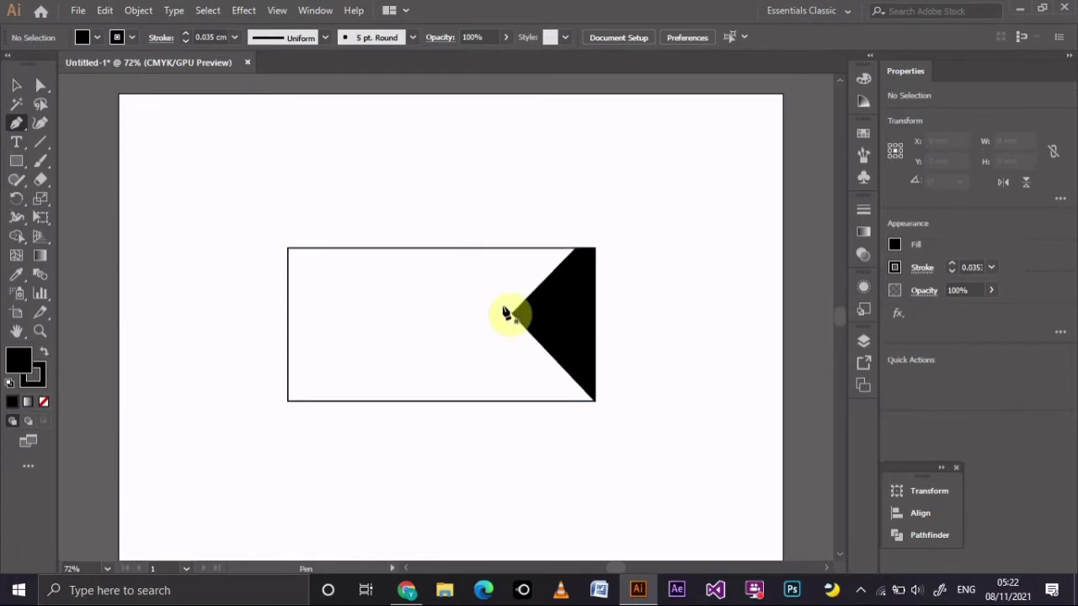
left_click(503, 306)
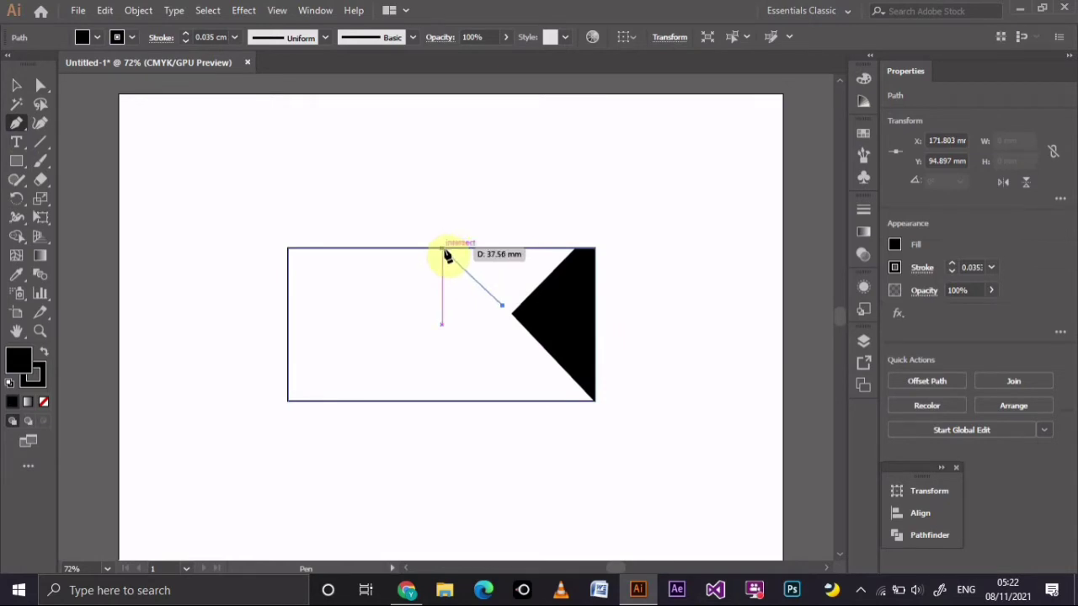
left_click(449, 250)
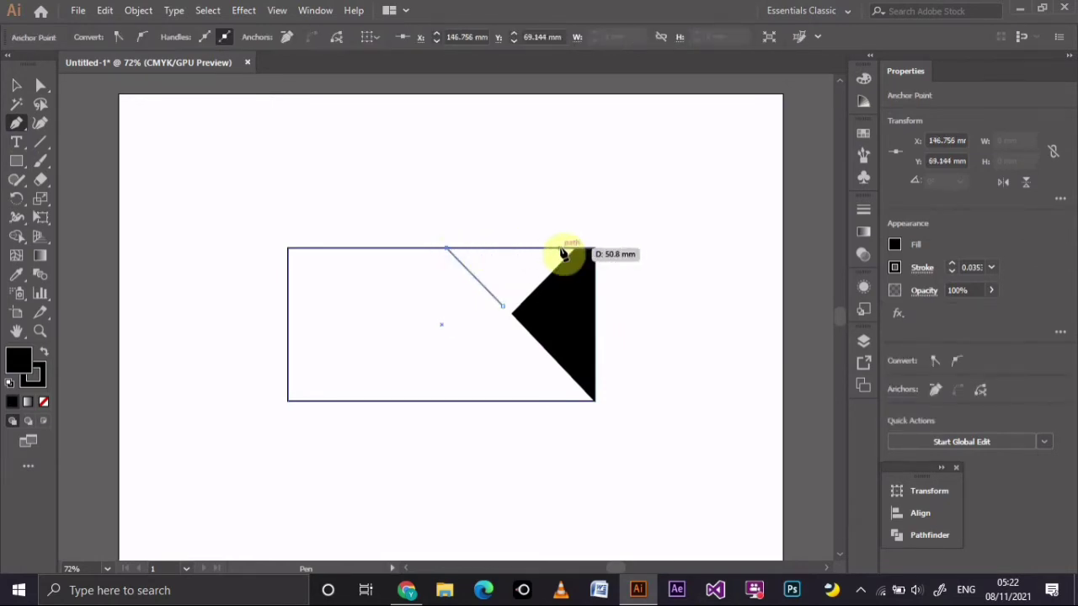
left_click(563, 251)
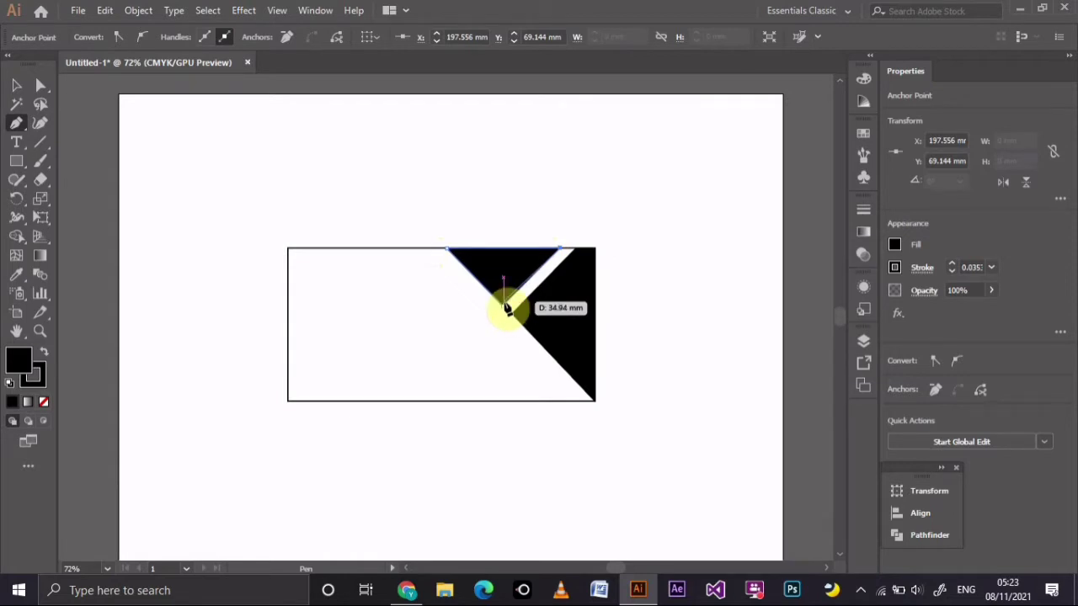
key("ctrl+z")
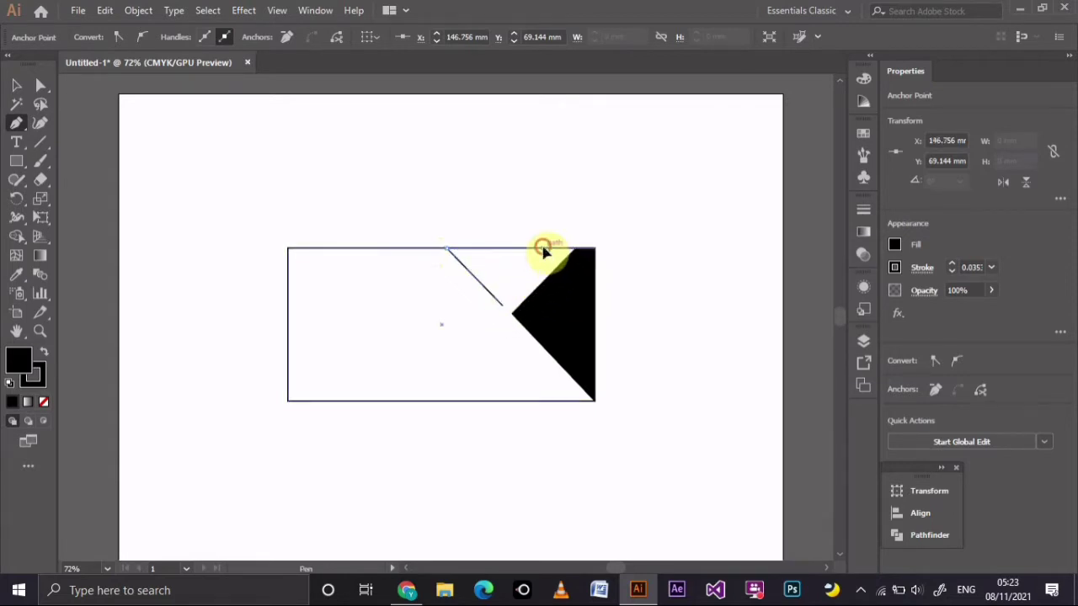
left_click(543, 249)
left_click(502, 306)
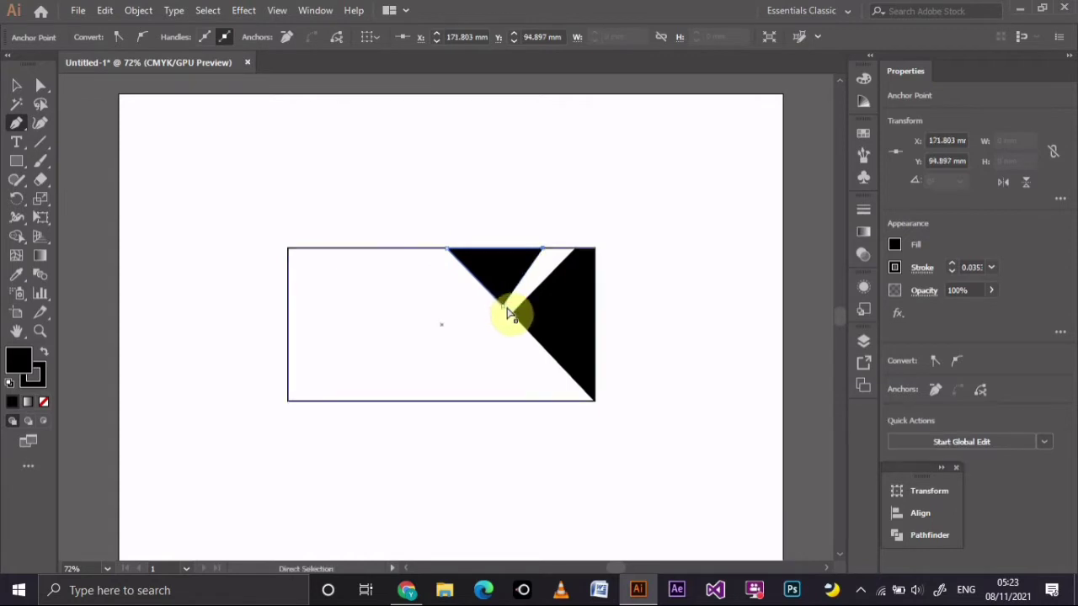
key("ctrl+z")
key("ctrl+z")
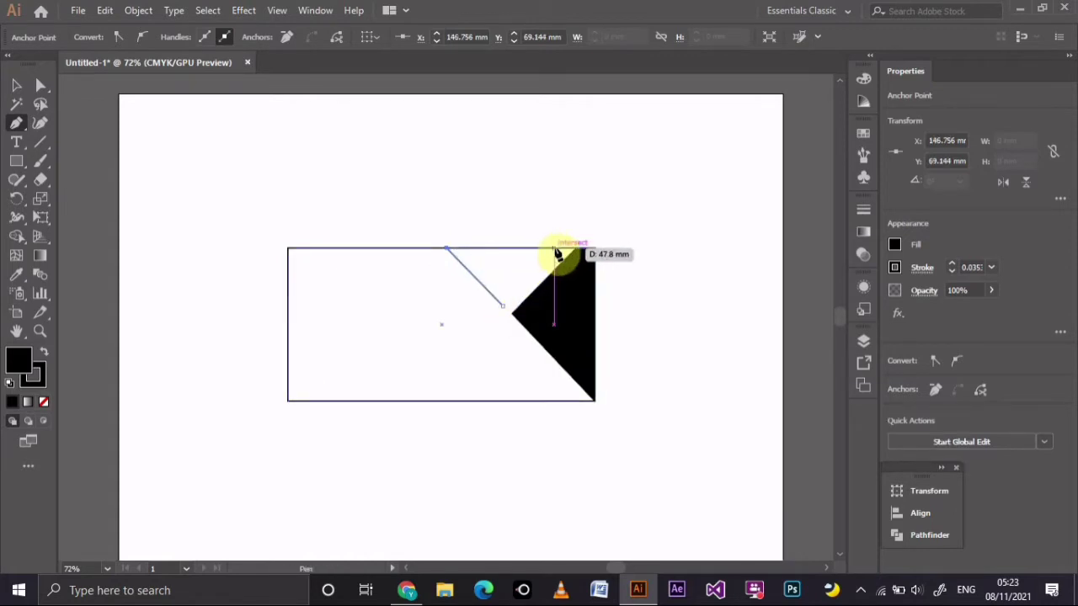
left_click(555, 250)
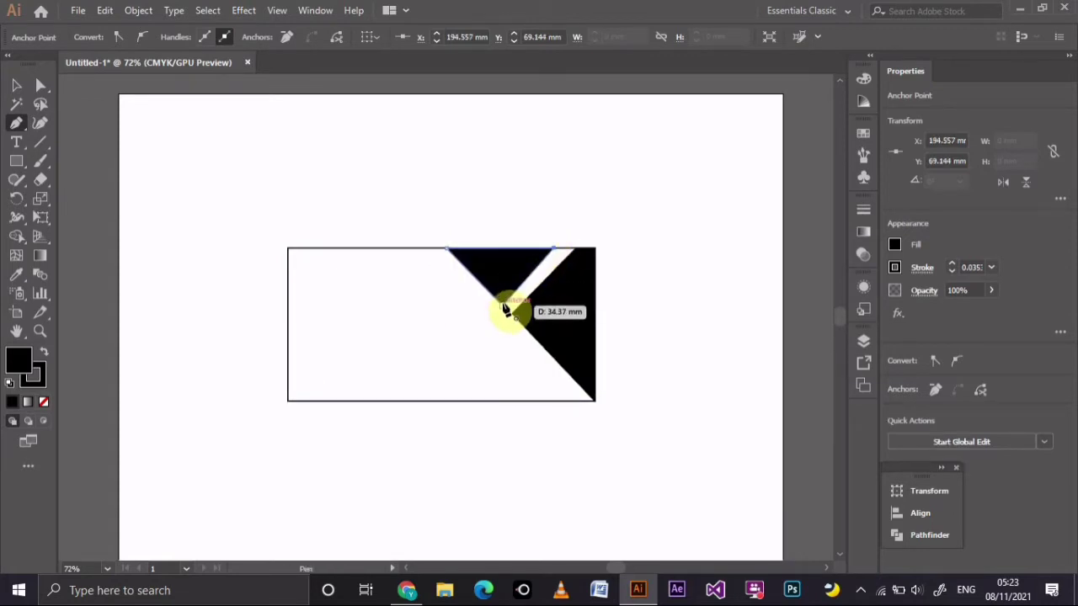
left_click(503, 305)
left_click(15, 87)
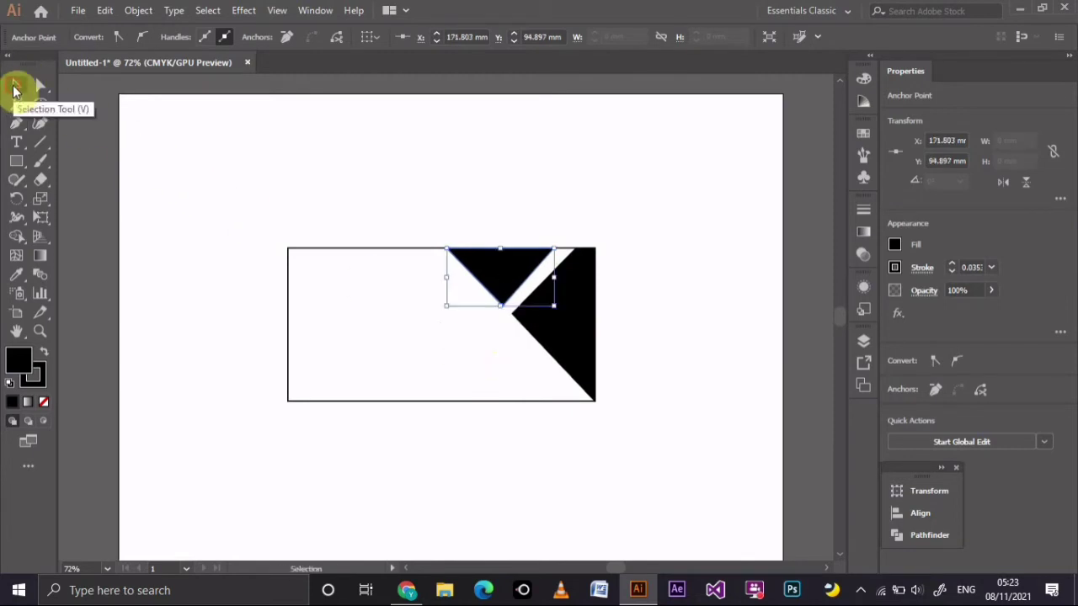
left_click(619, 343)
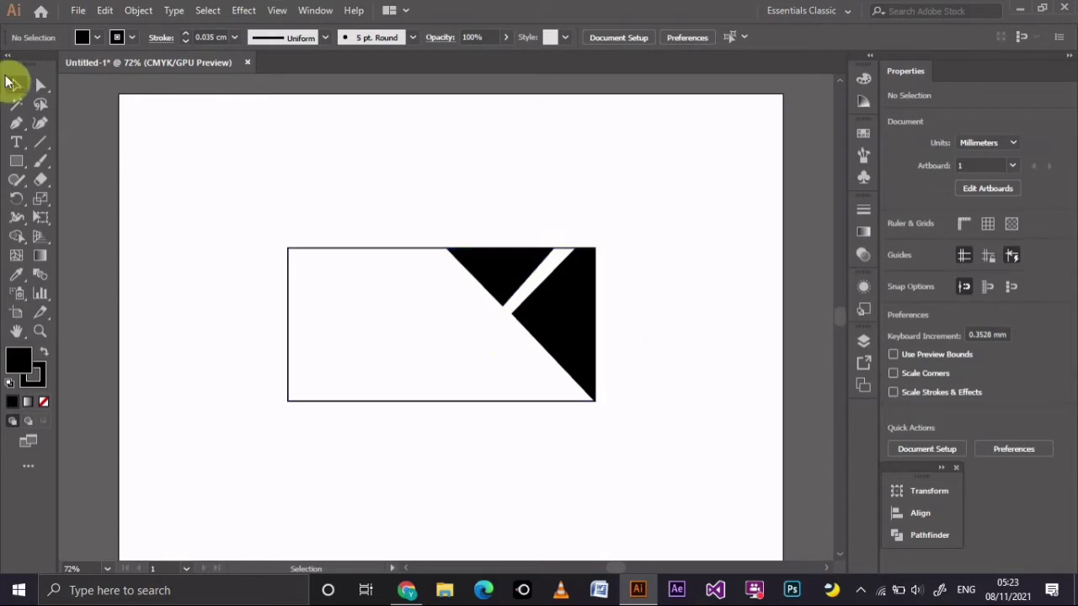
Pen-draw a small triangle on the top edge at the black top triangle's left corner
left_click(17, 124)
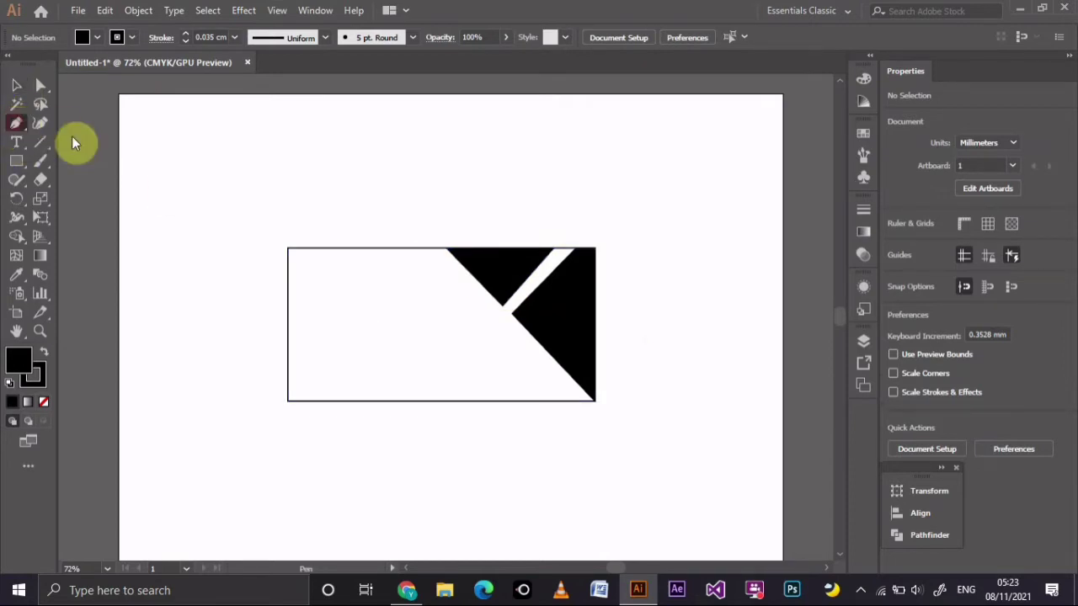
left_click(478, 281)
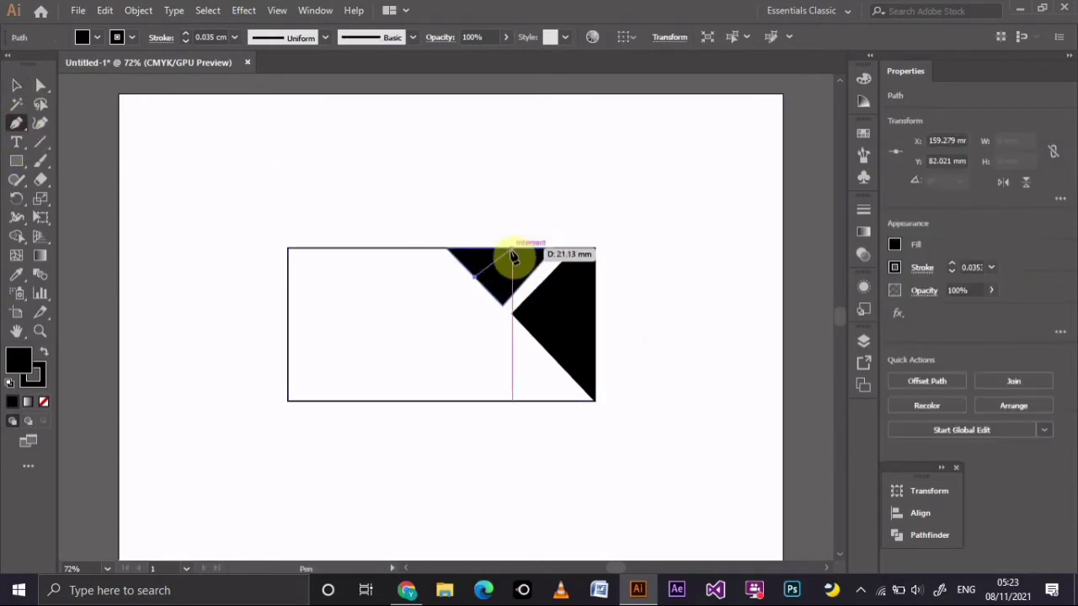
left_click(501, 250)
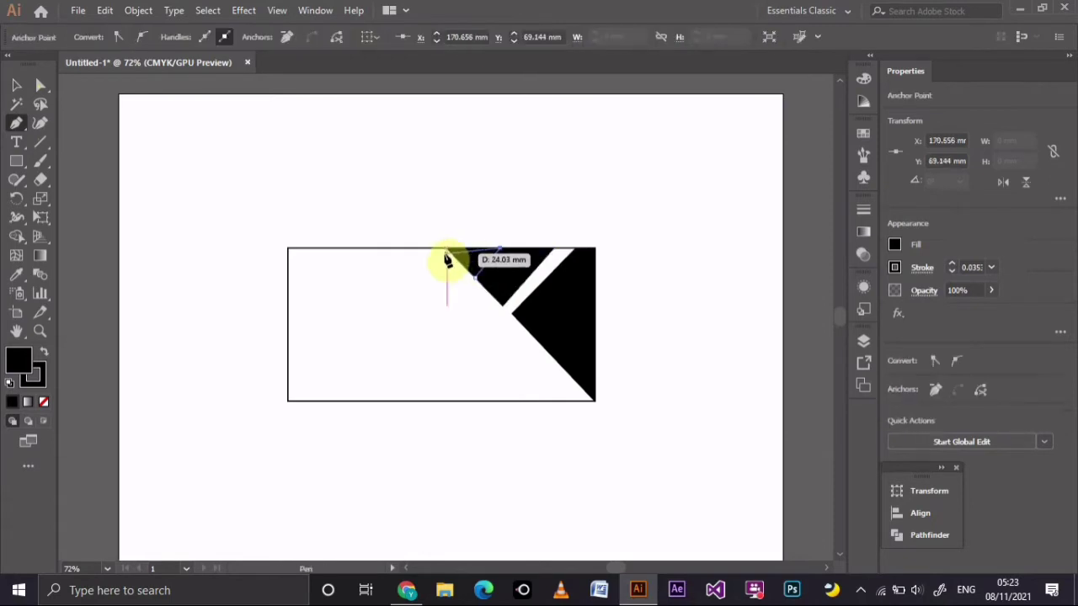
left_click(448, 249)
left_click(477, 281)
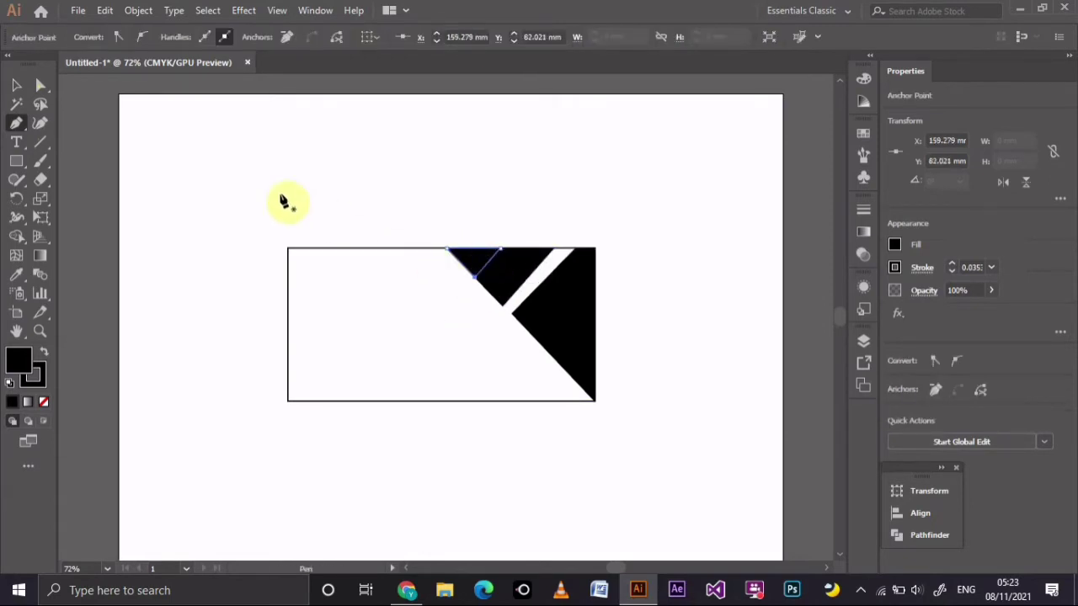
Fill the small corner triangle with CMYK Red
left_click(16, 85)
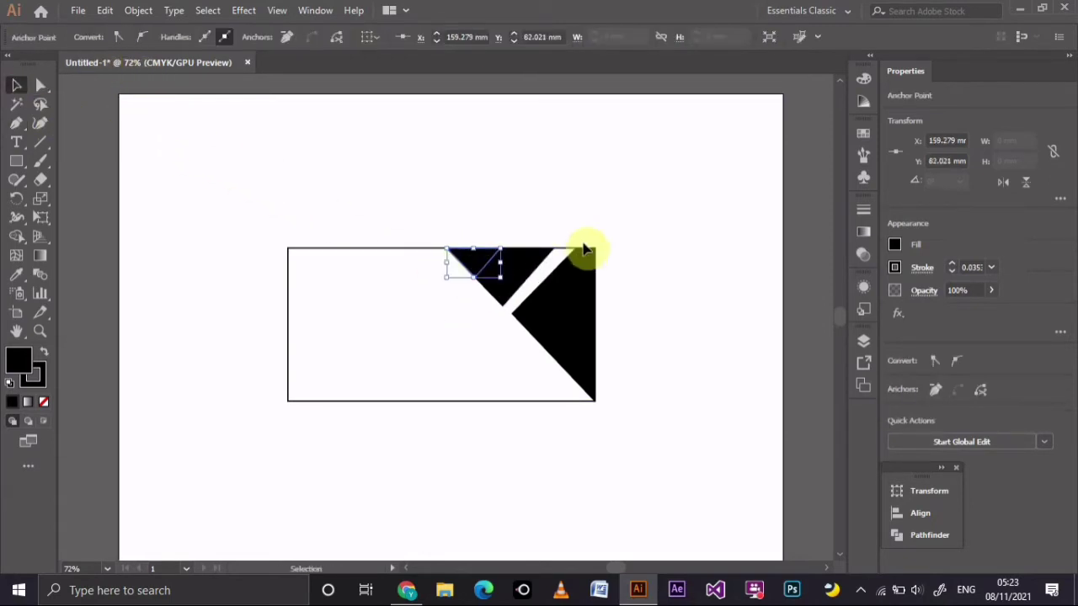
left_click(481, 261)
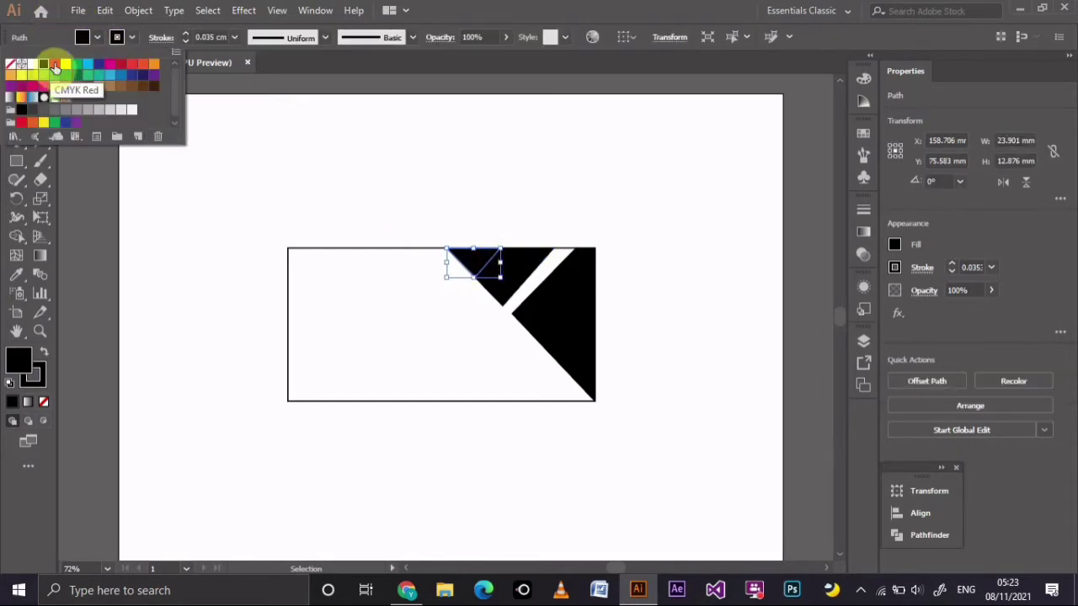
left_click(121, 64)
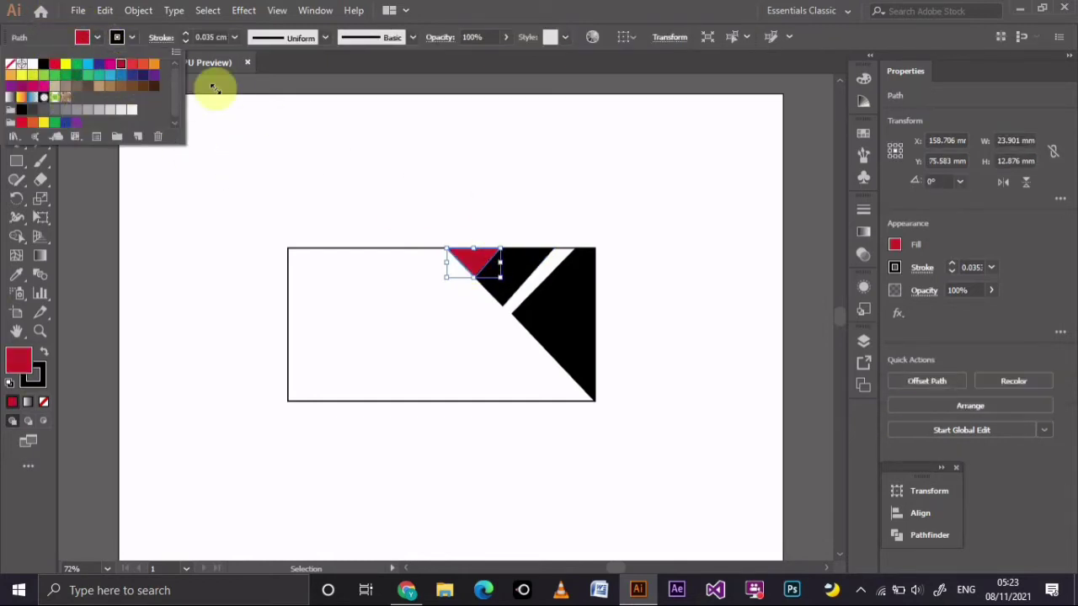
left_click(98, 42)
left_click(559, 168)
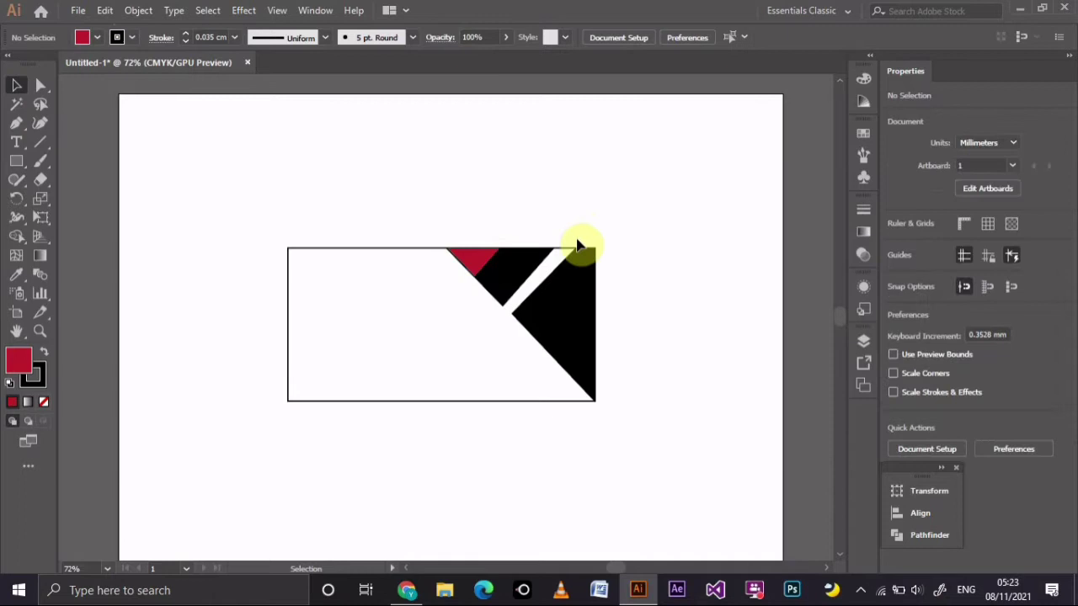
Alt-drag a copy of the red triangle to the right along the top edge
left_click(480, 268)
left_click_drag(480, 268, 534, 265)
left_click(683, 224)
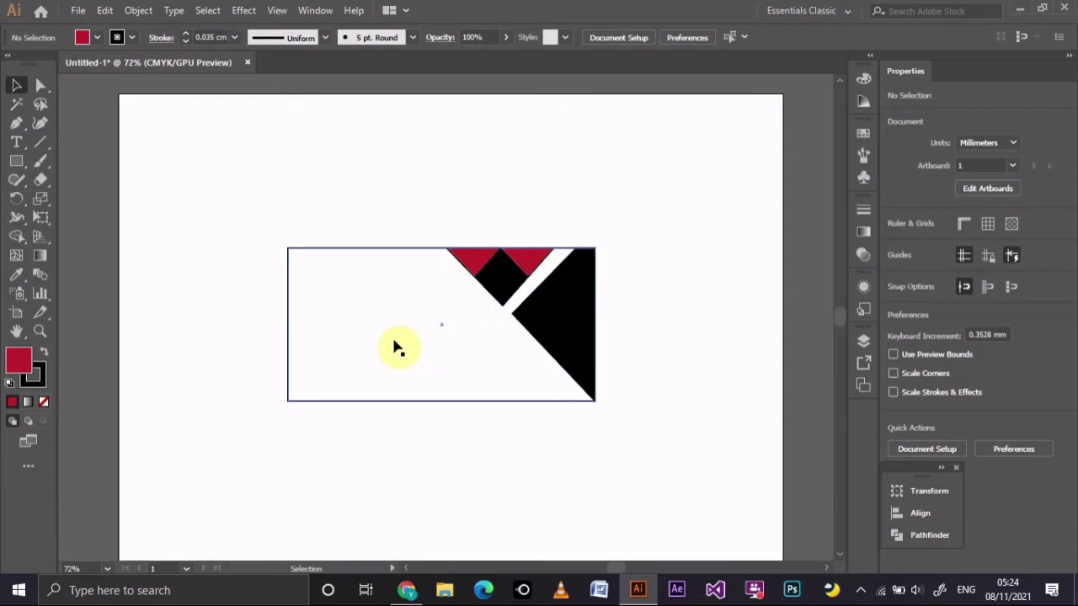
Pen-draw a red diamond beneath the two red triangles, leaving a thin black chevron between them
left_click(16, 123)
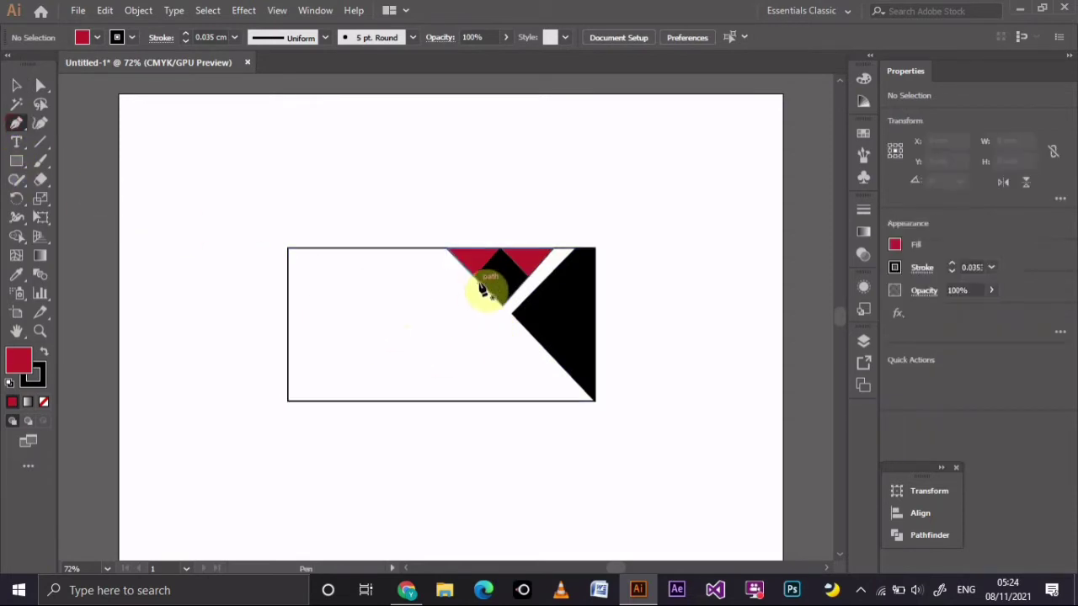
left_click(477, 278)
left_click(500, 254)
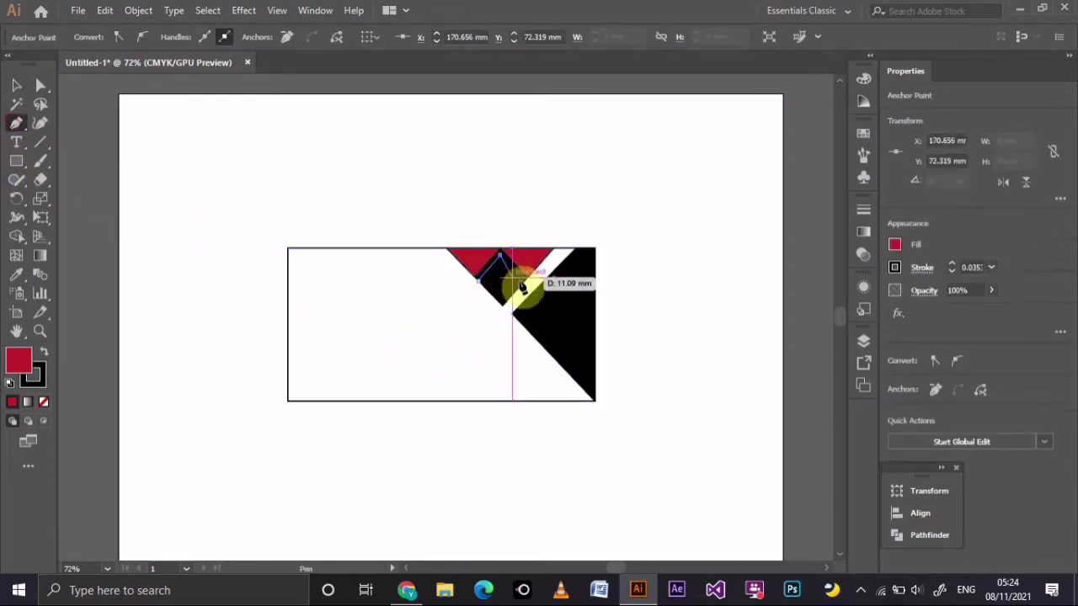
left_click(519, 277)
left_click(524, 281)
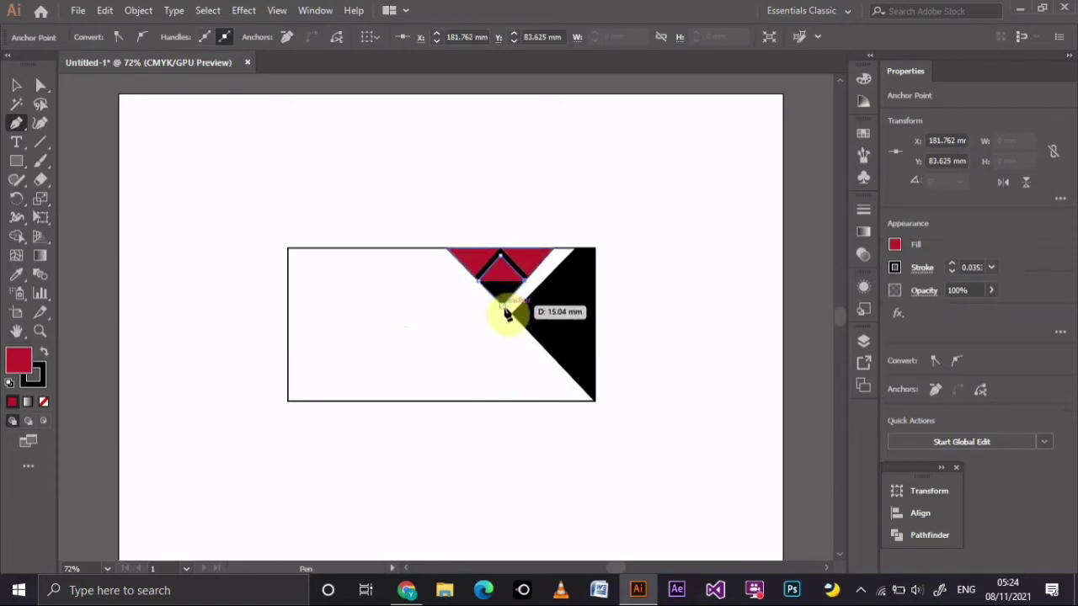
left_click(503, 308)
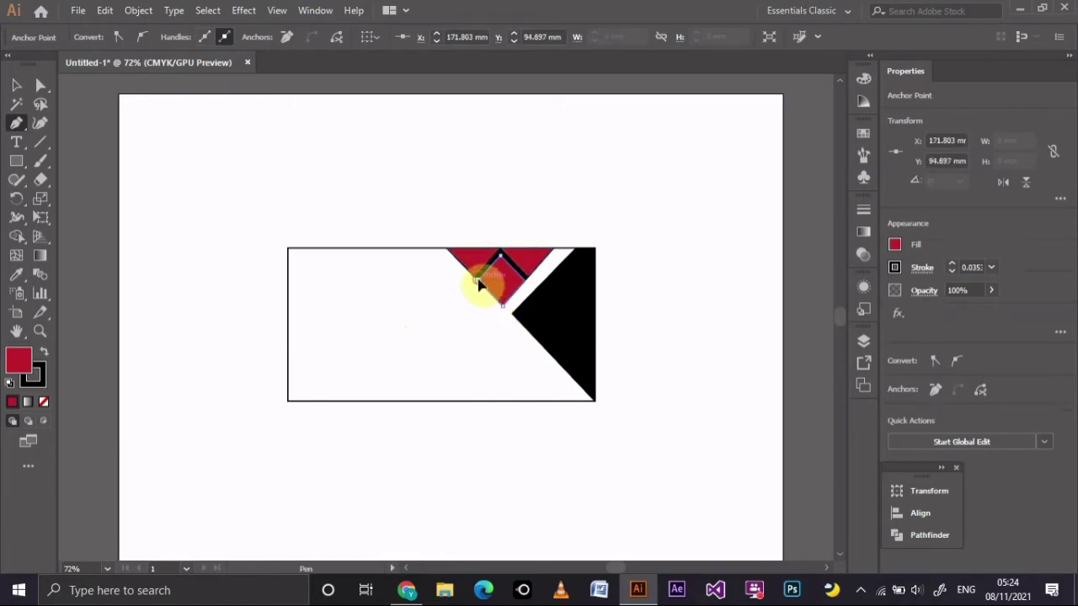
left_click(477, 285)
left_click(16, 85)
left_click(392, 308)
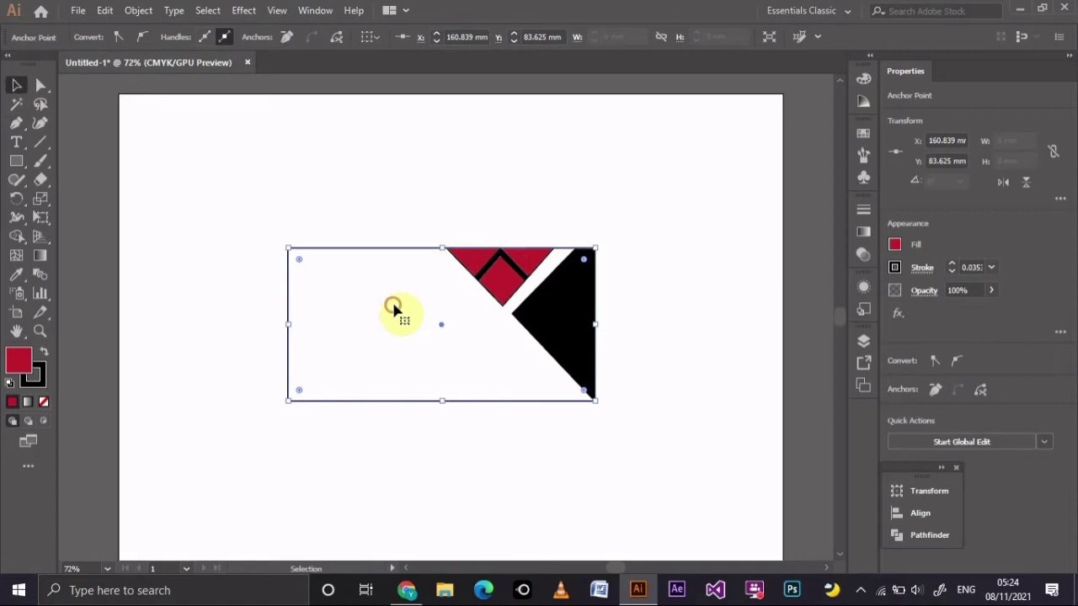
left_click(707, 357)
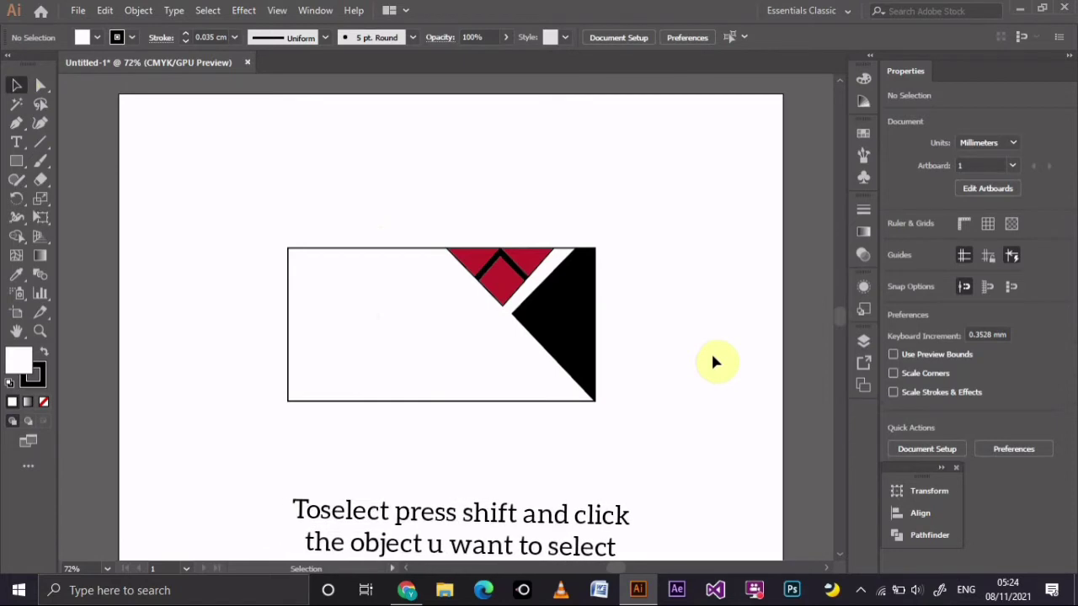
Duplicate the red diamond and both triangles, rotating the copy about 180° onto the card's bottom edge
mouse_move(442, 307)
left_mouse_down()
mouse_move(452, 306)
mouse_move(442, 306)
left_mouse_up()
left_click(687, 352)
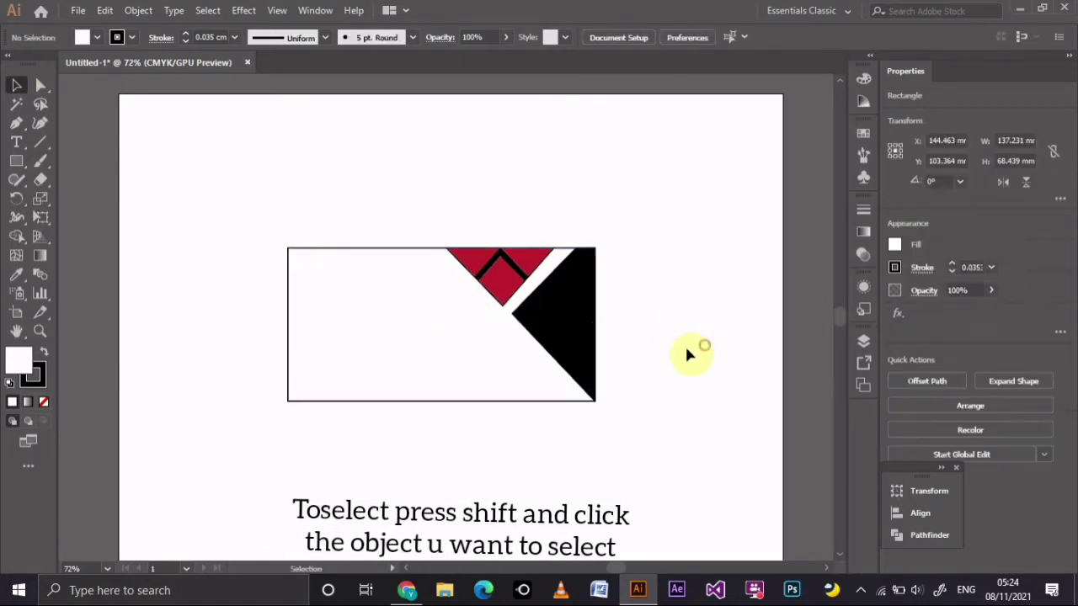
left_click(527, 286)
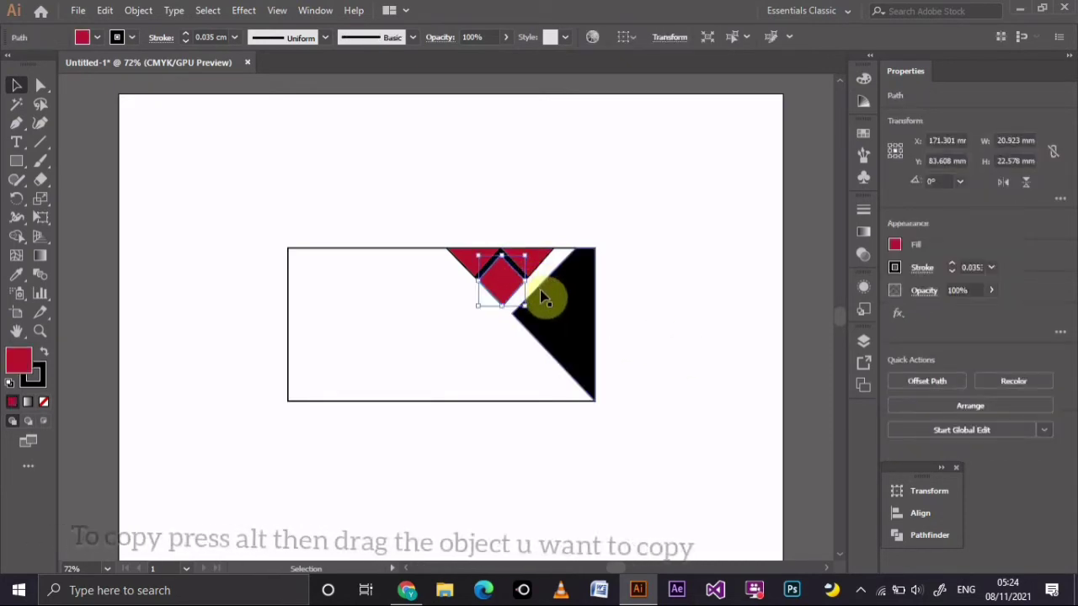
left_click(463, 263, "shift")
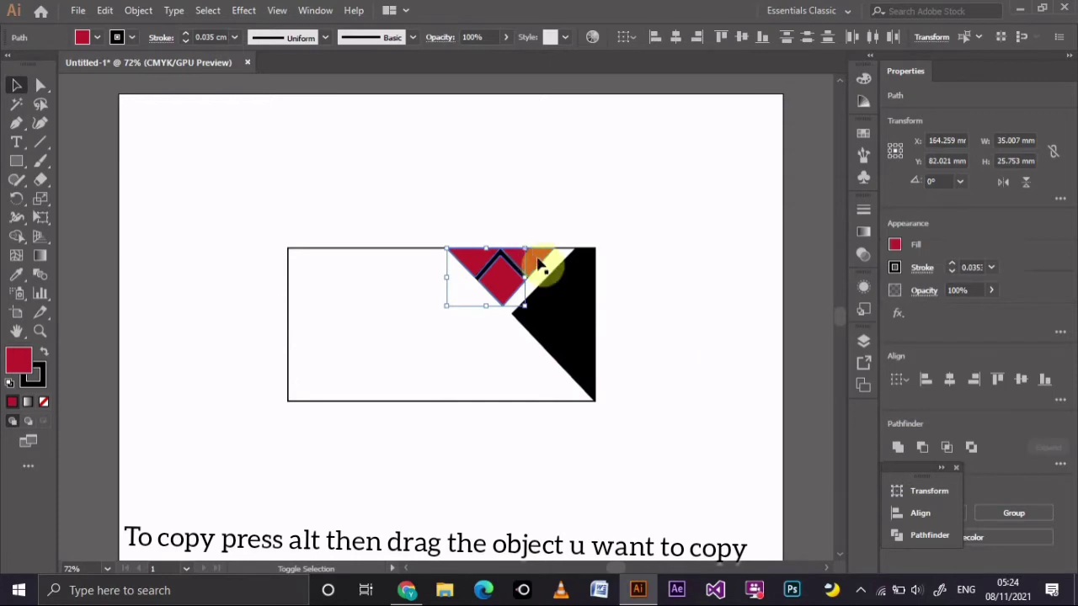
left_click(540, 266, "shift")
mouse_move(531, 282)
left_mouse_down()
mouse_move(476, 377)
mouse_move(344, 312)
left_mouse_up()
left_click_drag(433, 364, 525, 382)
left_click(689, 393)
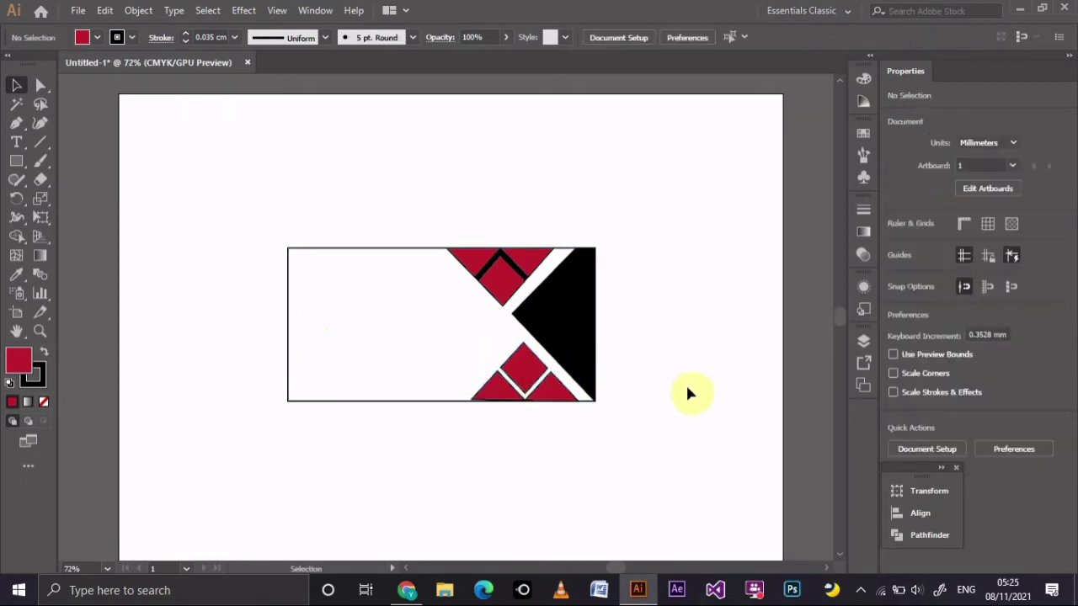
Rotate the bottom-left red triangle about 180° so it sits flat on the card's bottom edge
left_click(501, 400)
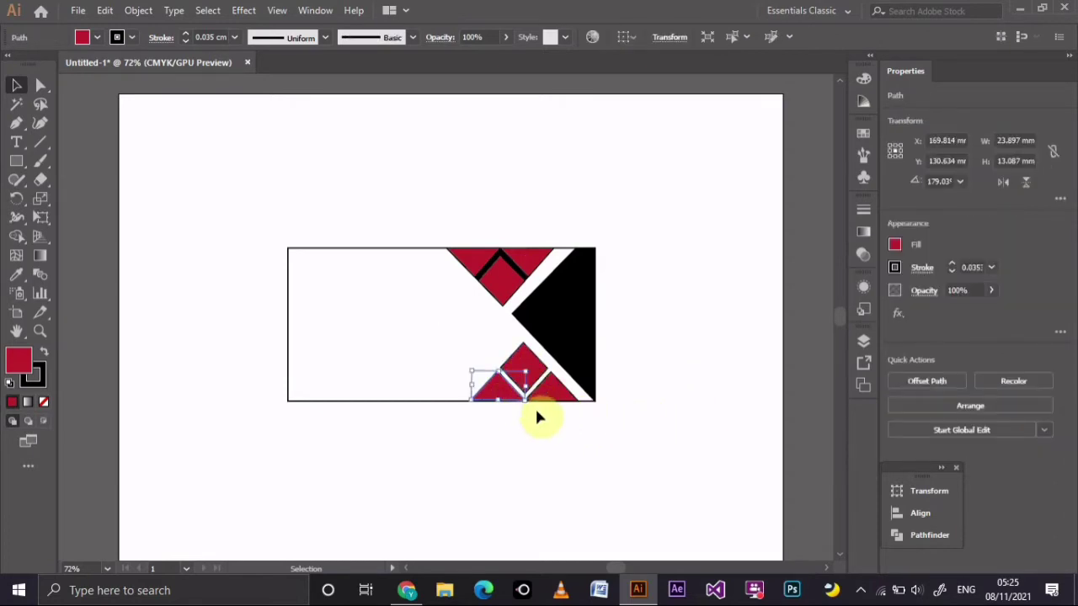
left_click_drag(530, 407, 528, 405)
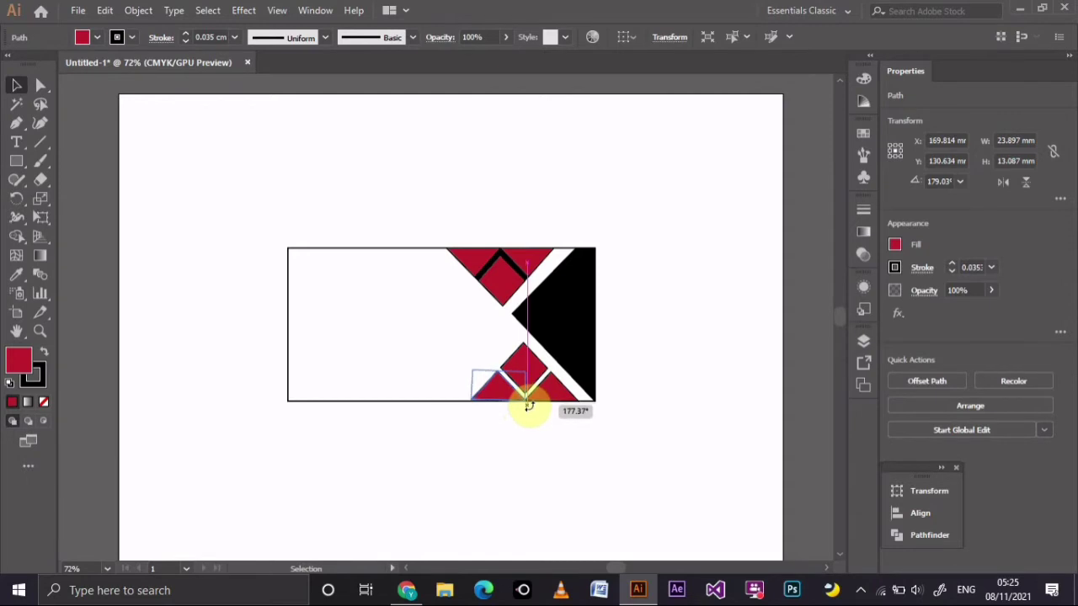
left_click(530, 411)
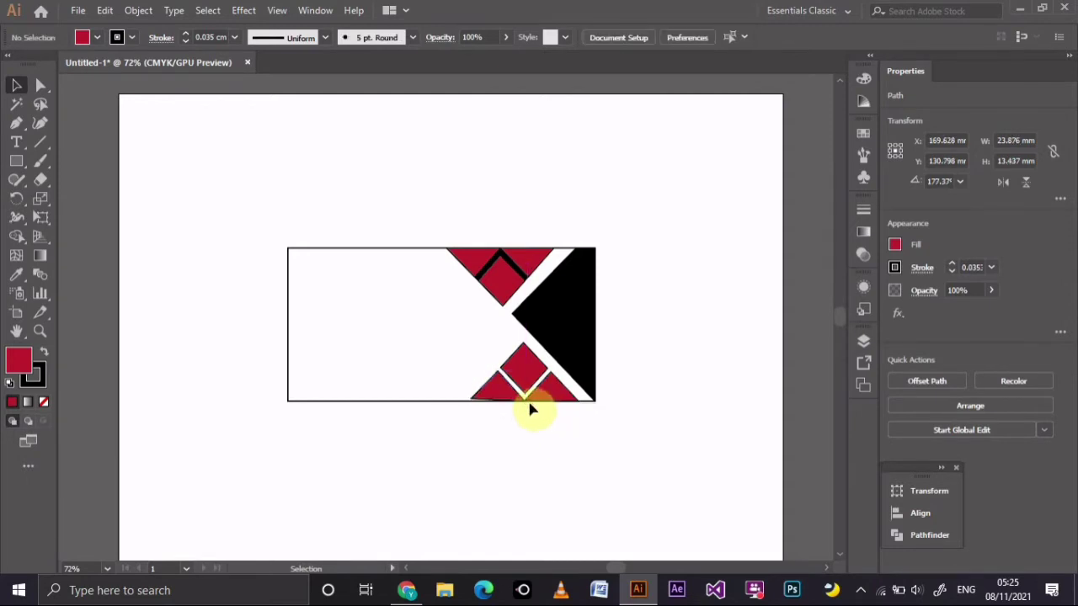
left_click(497, 397)
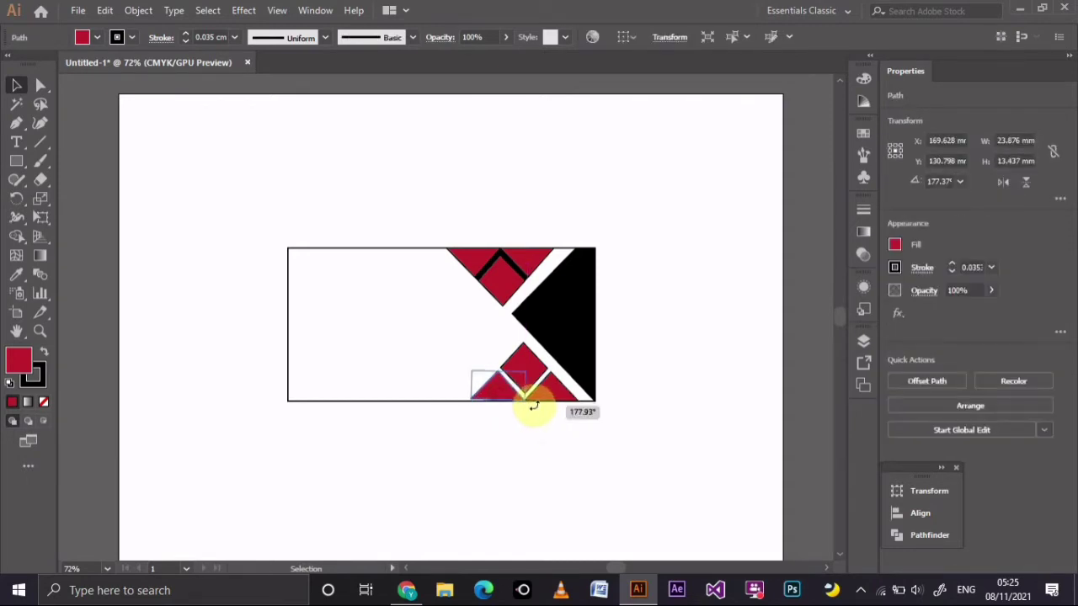
left_click(544, 429)
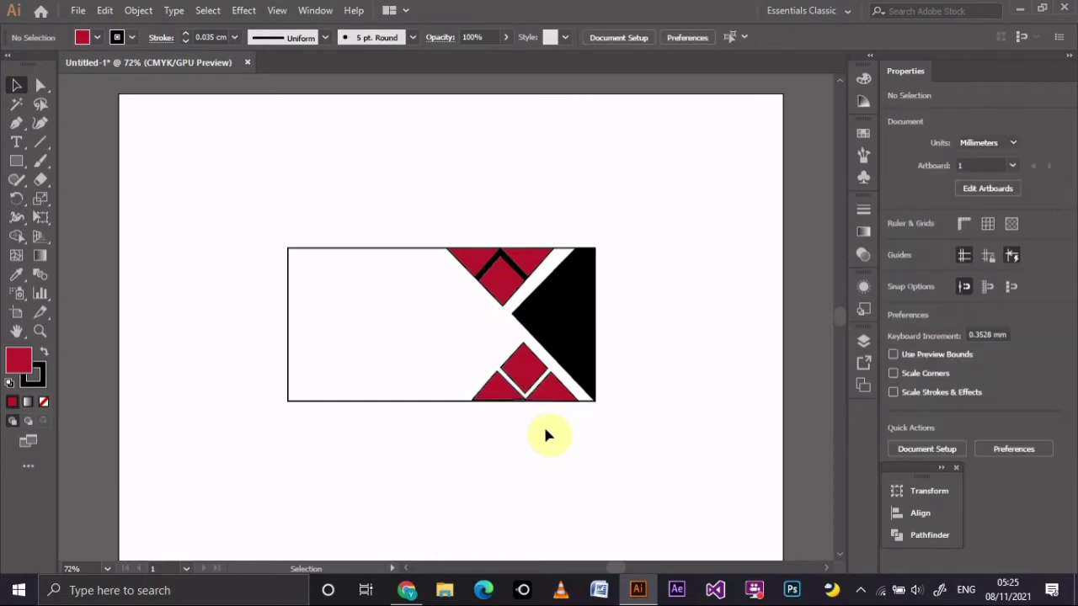
left_click(531, 405)
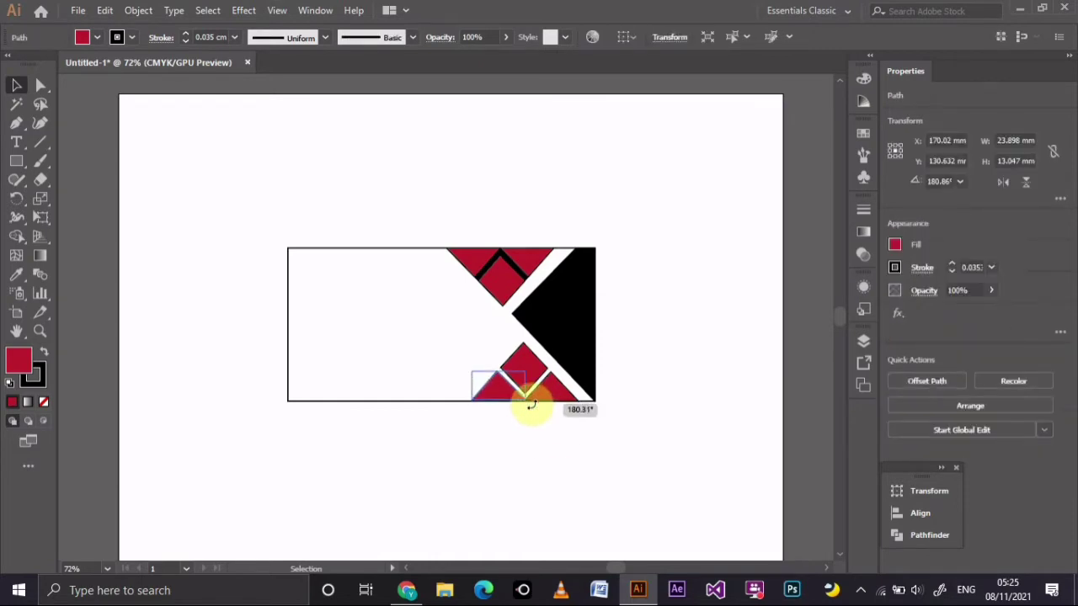
left_click(548, 429)
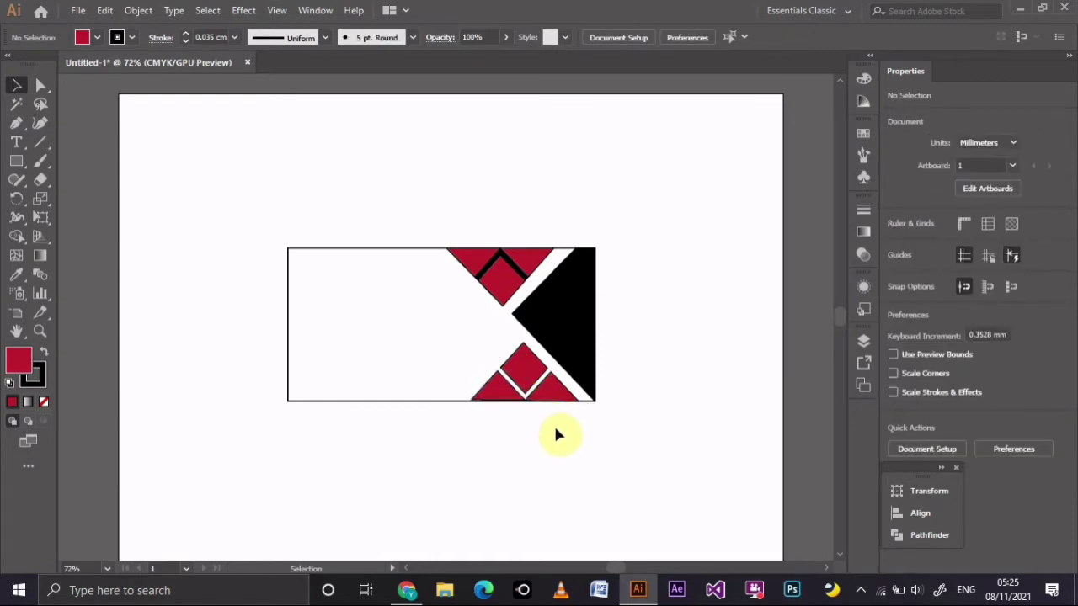
left_click(531, 384)
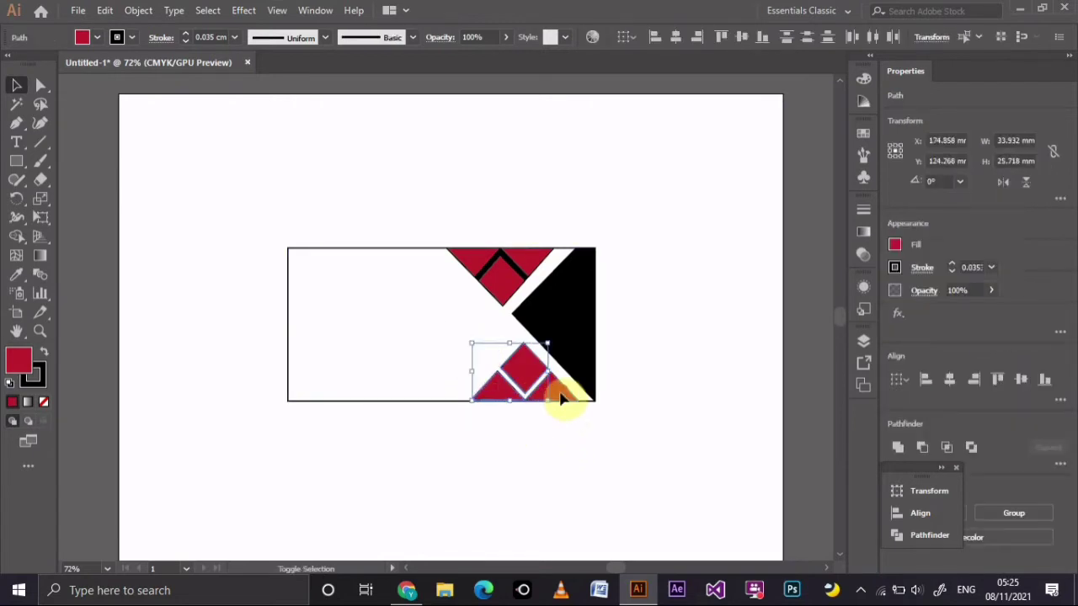
left_click(570, 429)
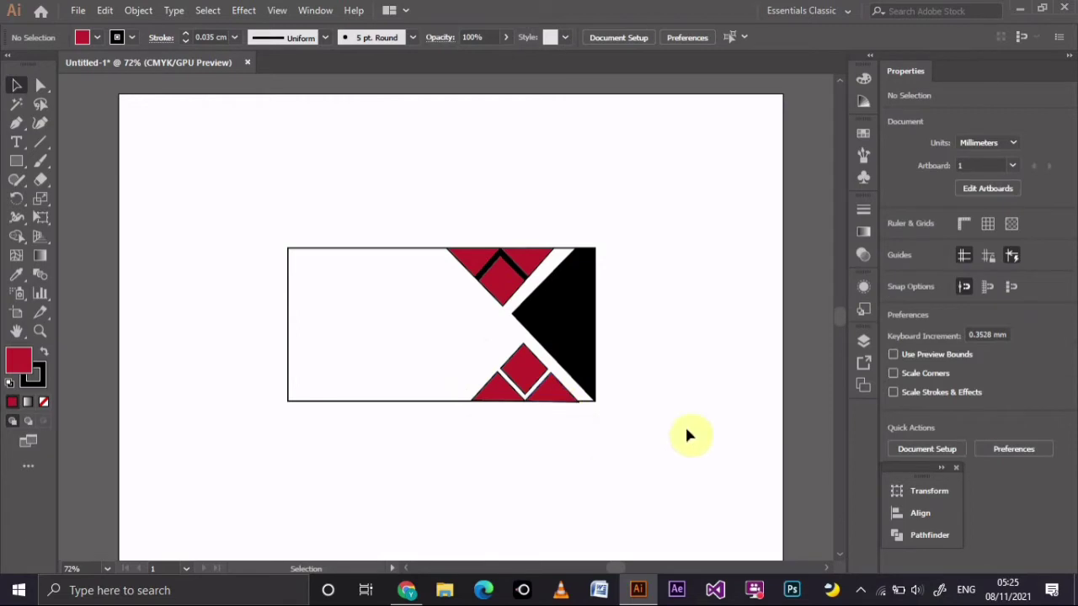
left_click(557, 401)
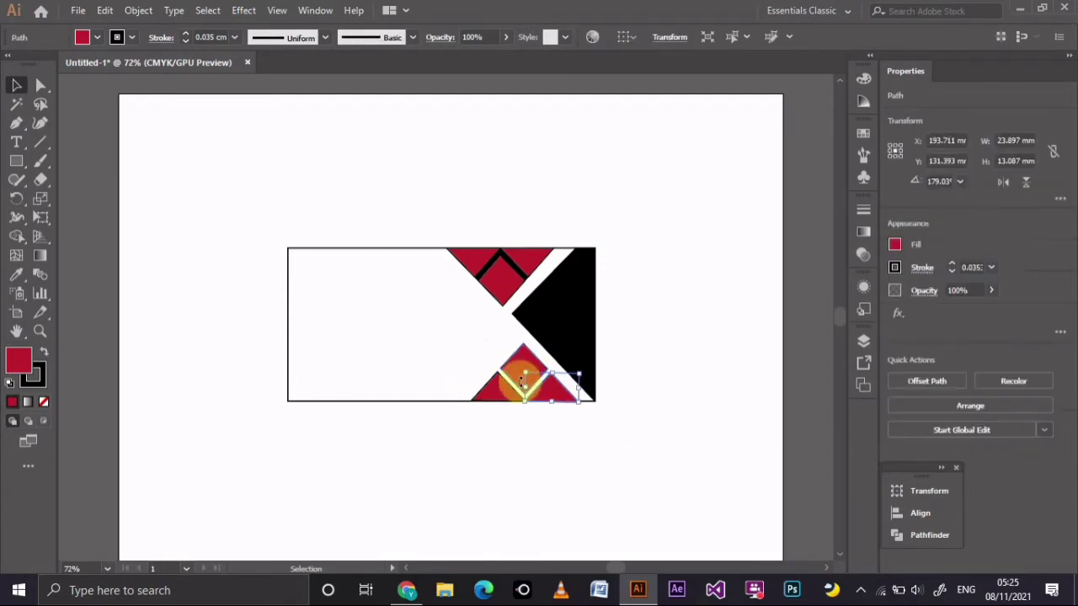
Set the bottom red diamond and triangles' stroke to None and slightly adjust their rotation
left_click(503, 395, "shift")
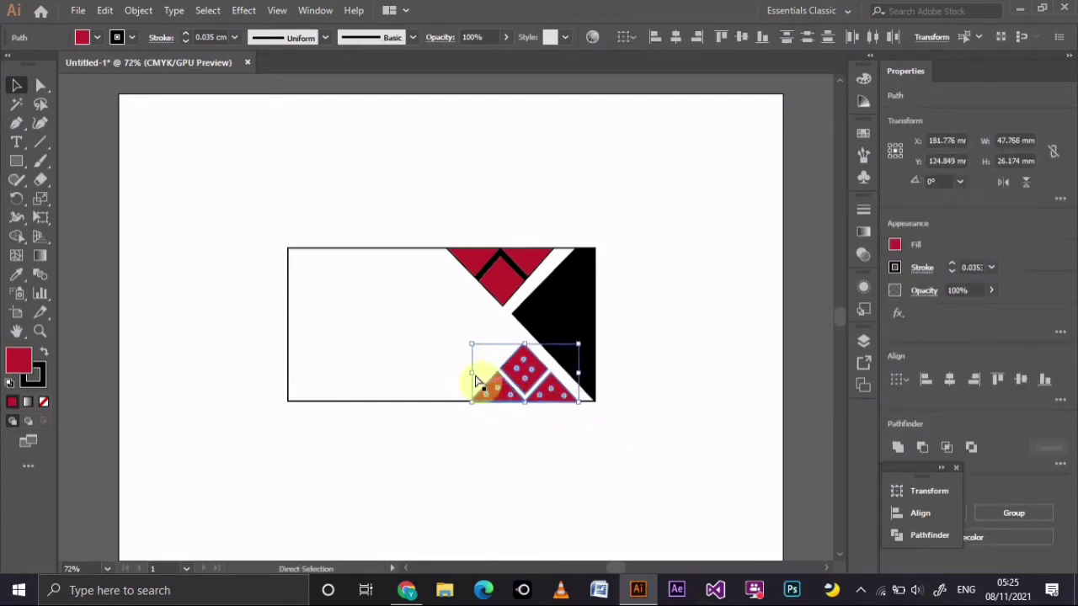
left_click(132, 37)
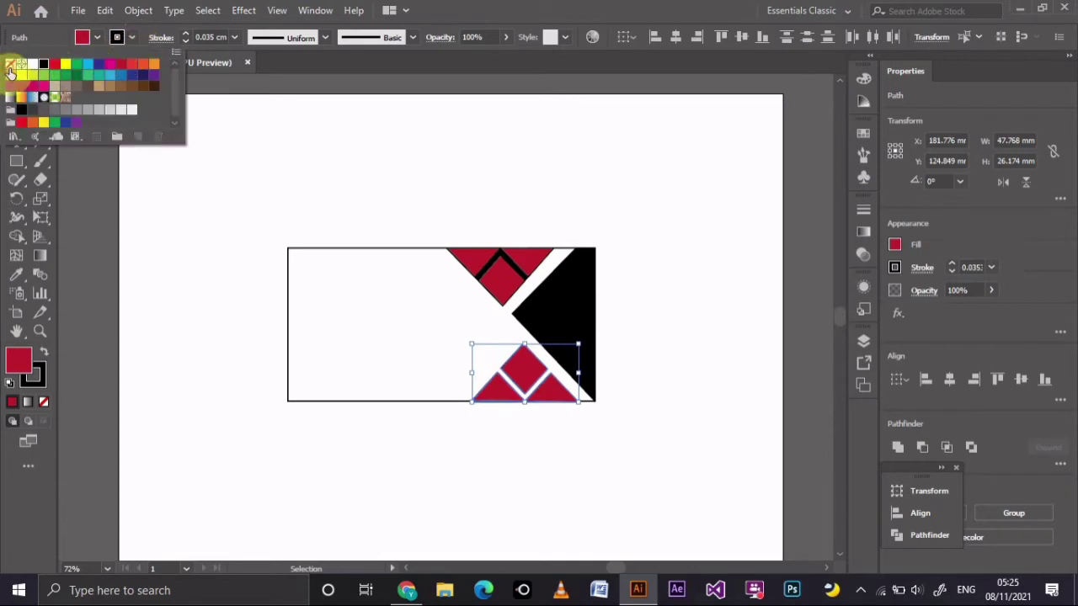
left_click(9, 65)
left_click(588, 423)
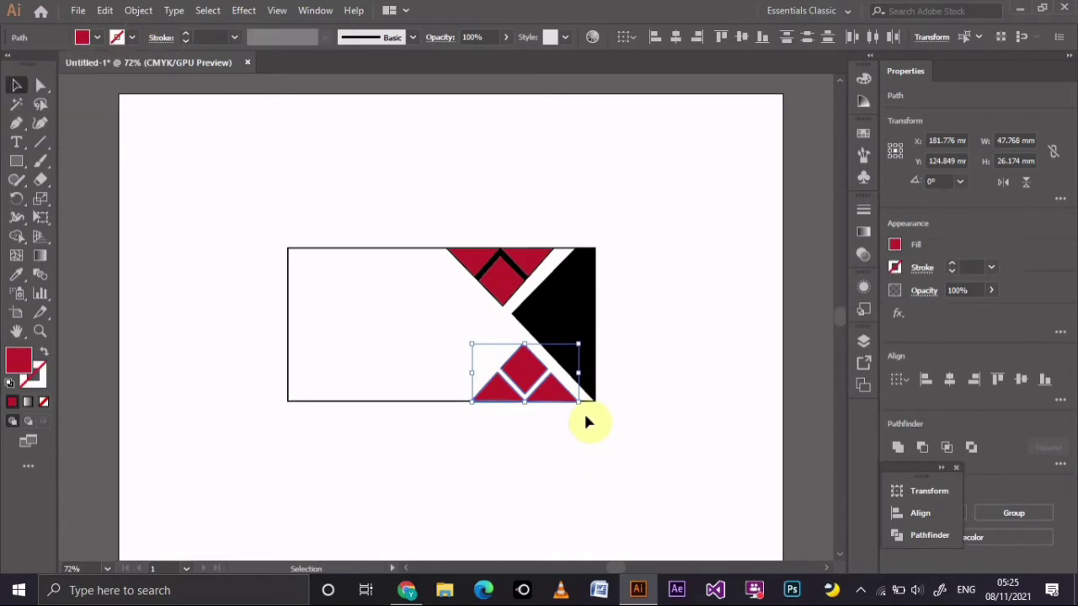
left_click_drag(581, 398, 587, 395)
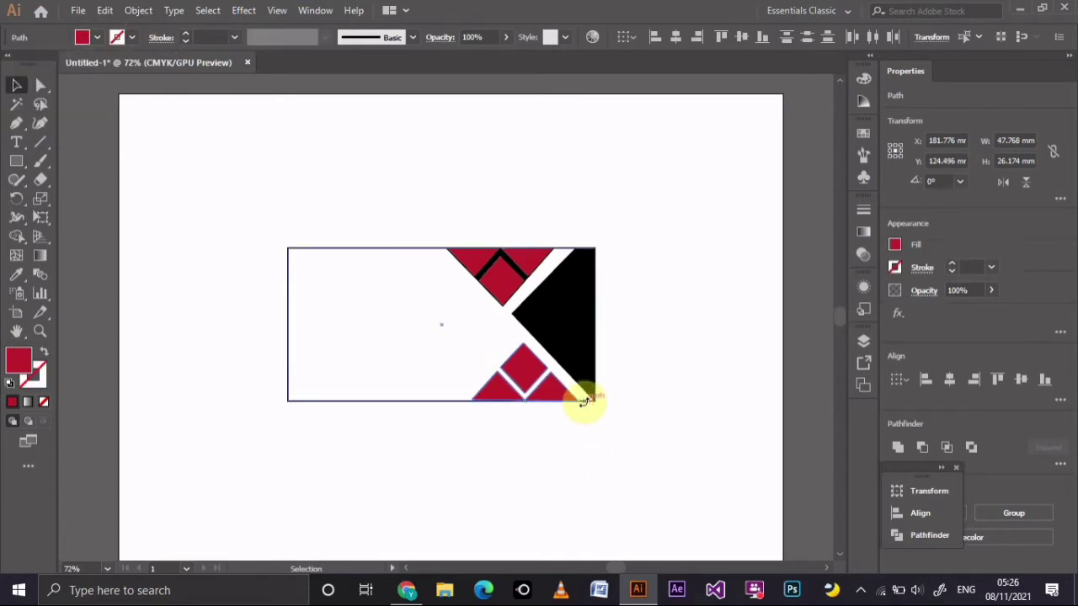
left_click(621, 454)
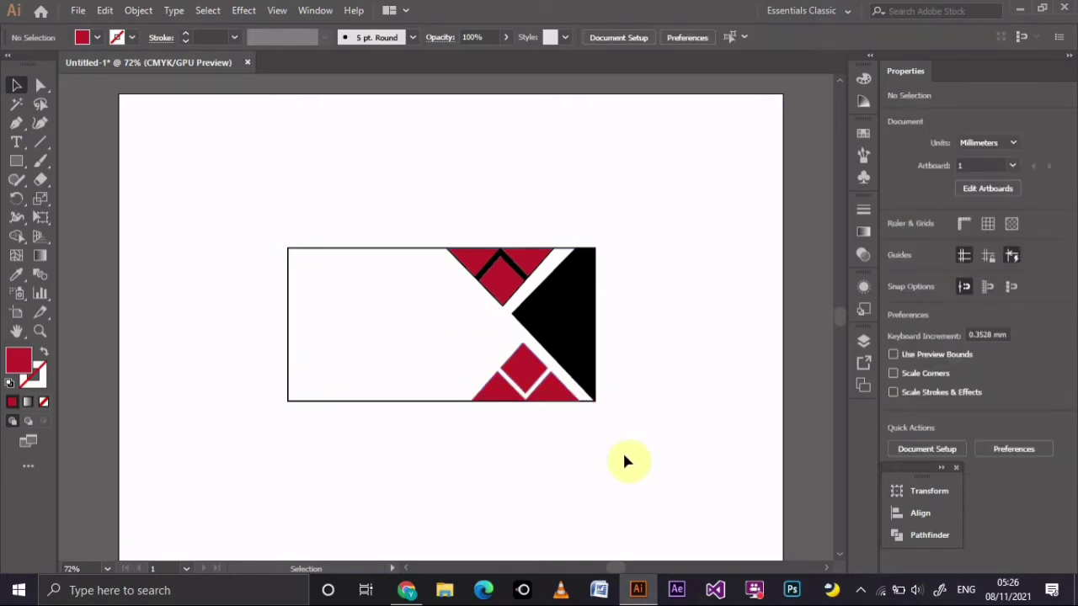
Select the top red triangles and diamond and move them toward the card's centre-left
left_click(512, 268)
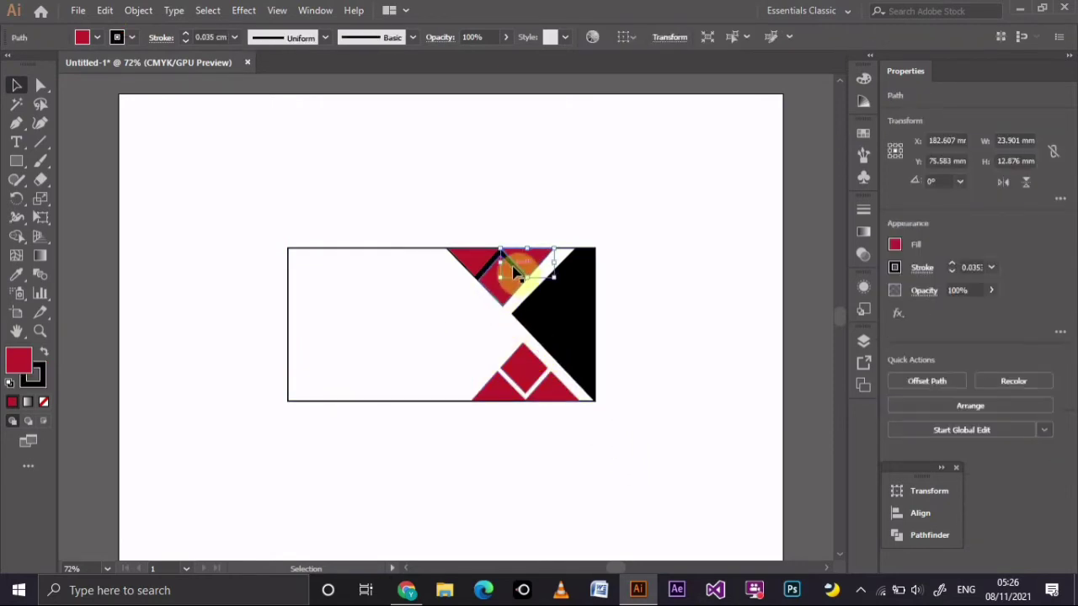
left_click(479, 278, "shift")
left_click(504, 291, "shift")
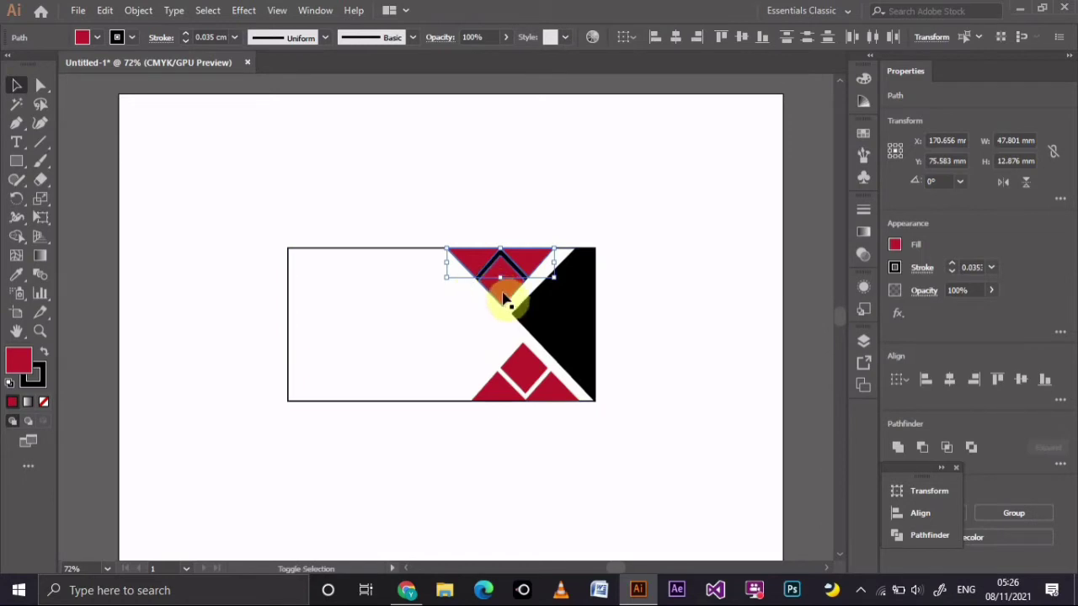
left_click(116, 37)
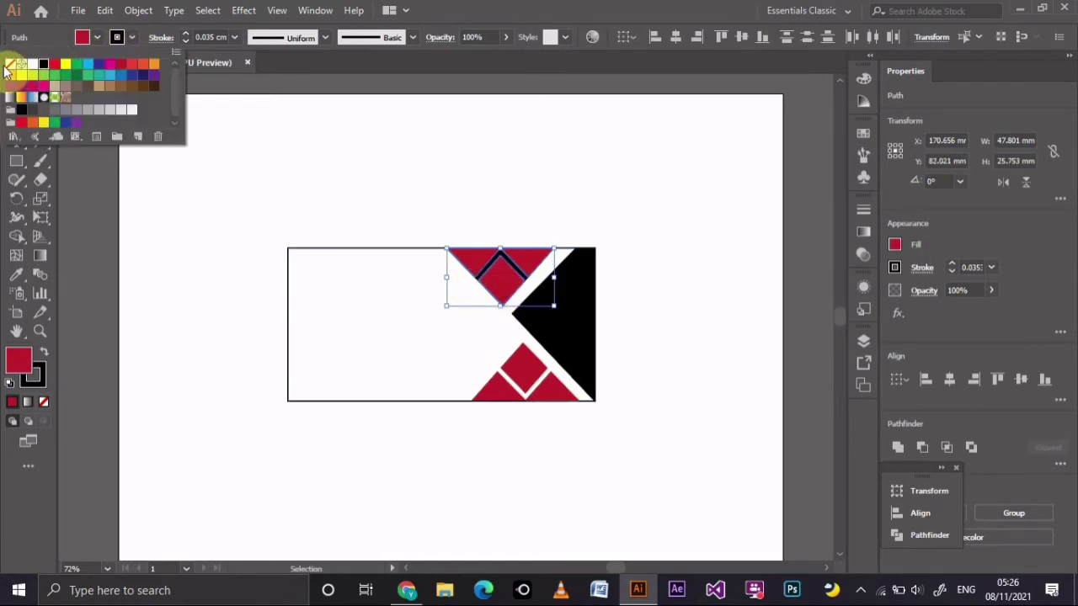
left_click(496, 282)
left_click_drag(512, 284, 437, 316)
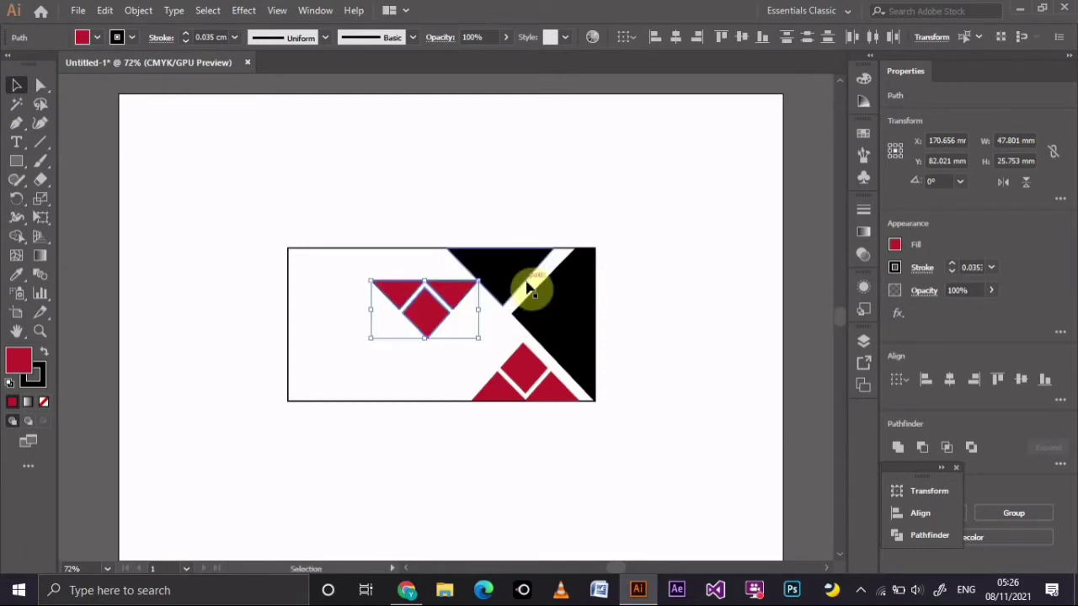
Delete the black piece left of the white stripe and reposition the red diamond in the notch
left_click(516, 274)
key("Delete")
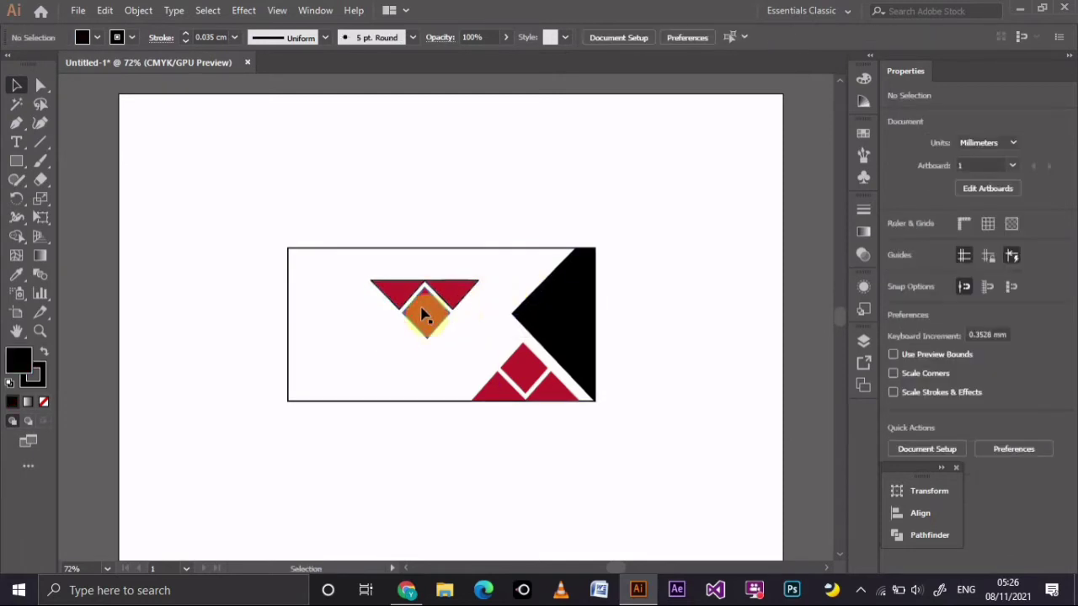
left_click_drag(418, 314, 417, 308)
Set the top red cluster's stroke to None and move it flush against the card's top edge
left_click(390, 297, "shift")
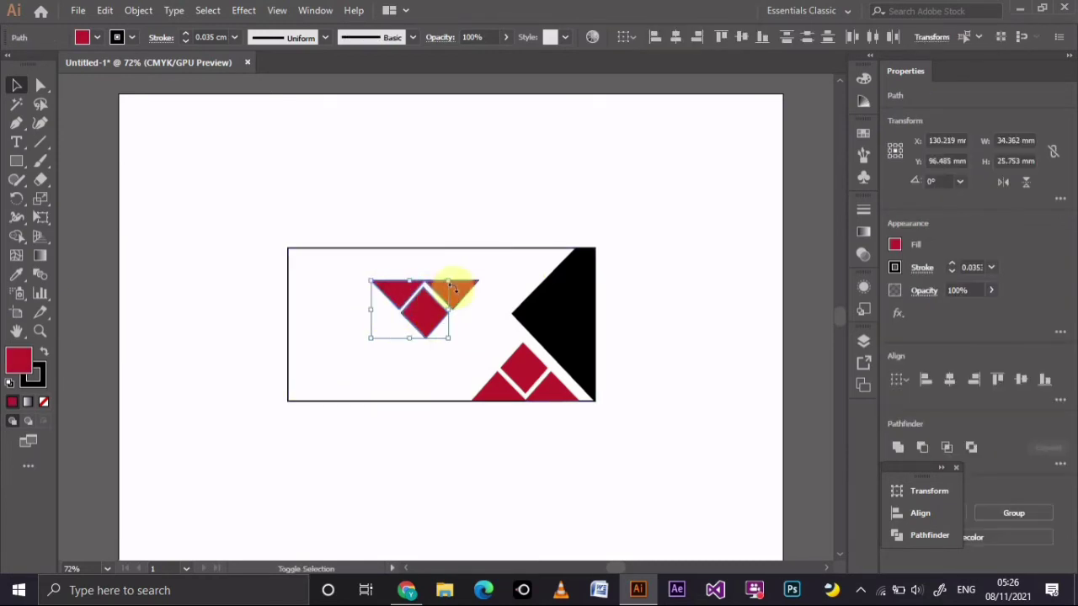
left_click(464, 293, "shift")
left_click(118, 37)
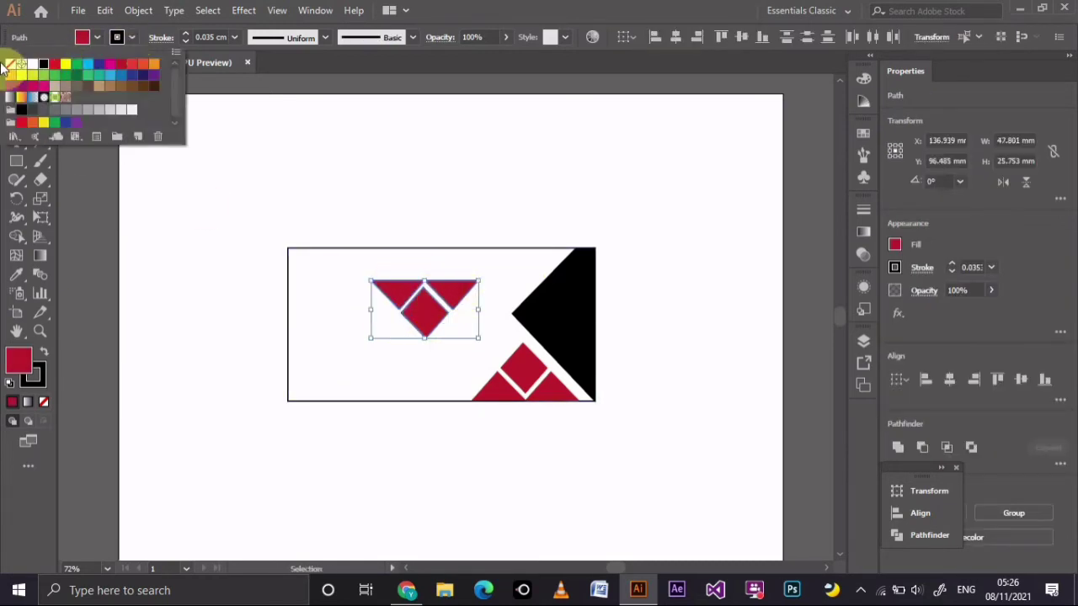
left_click(12, 65)
left_click(423, 307)
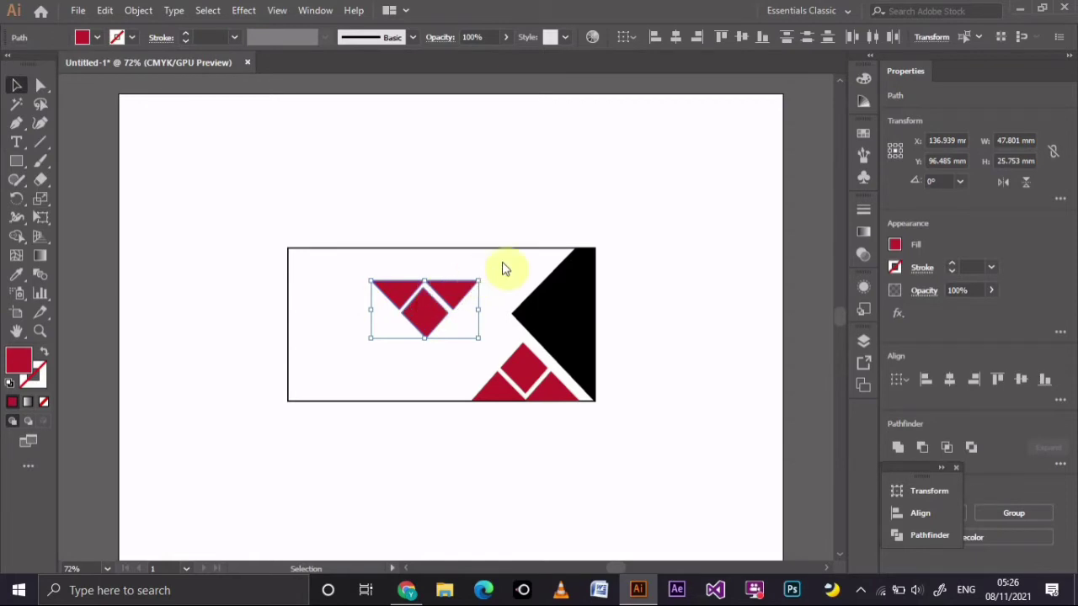
left_click_drag(416, 318, 499, 290)
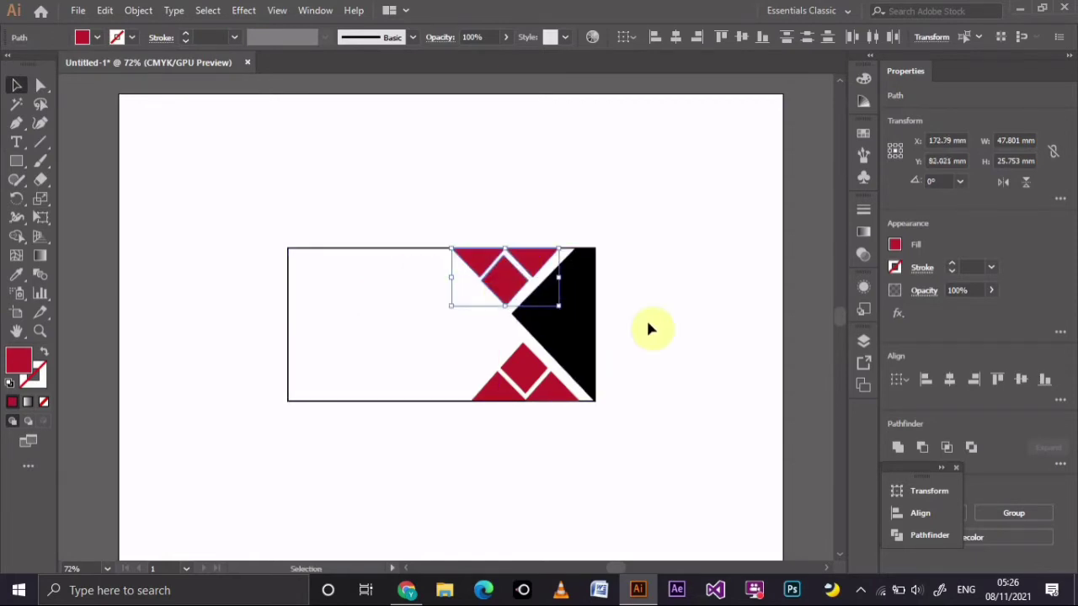
left_click(649, 328)
left_click(516, 293)
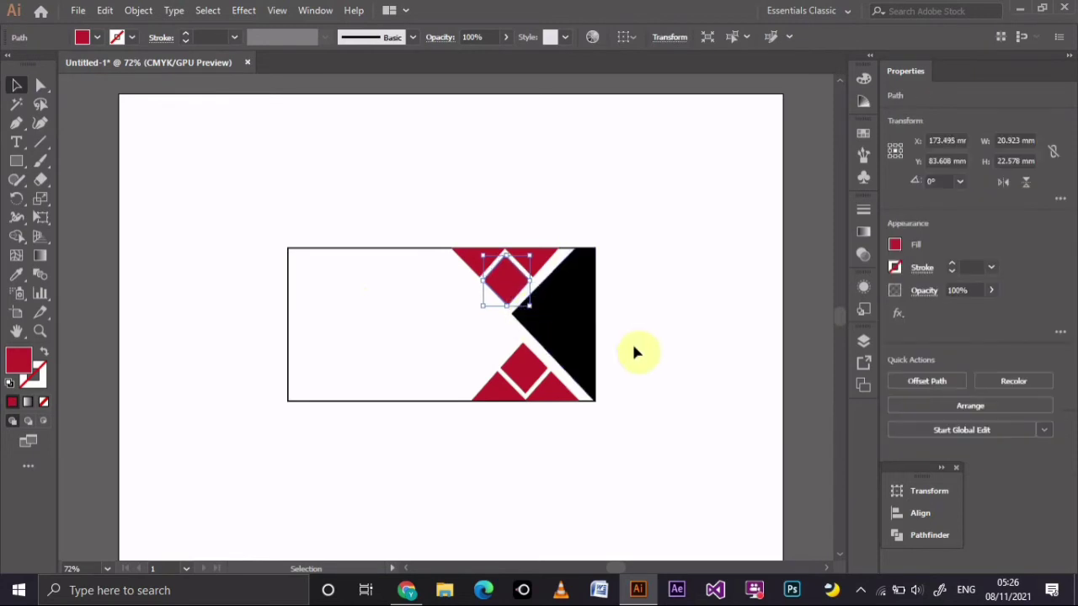
left_click(665, 352)
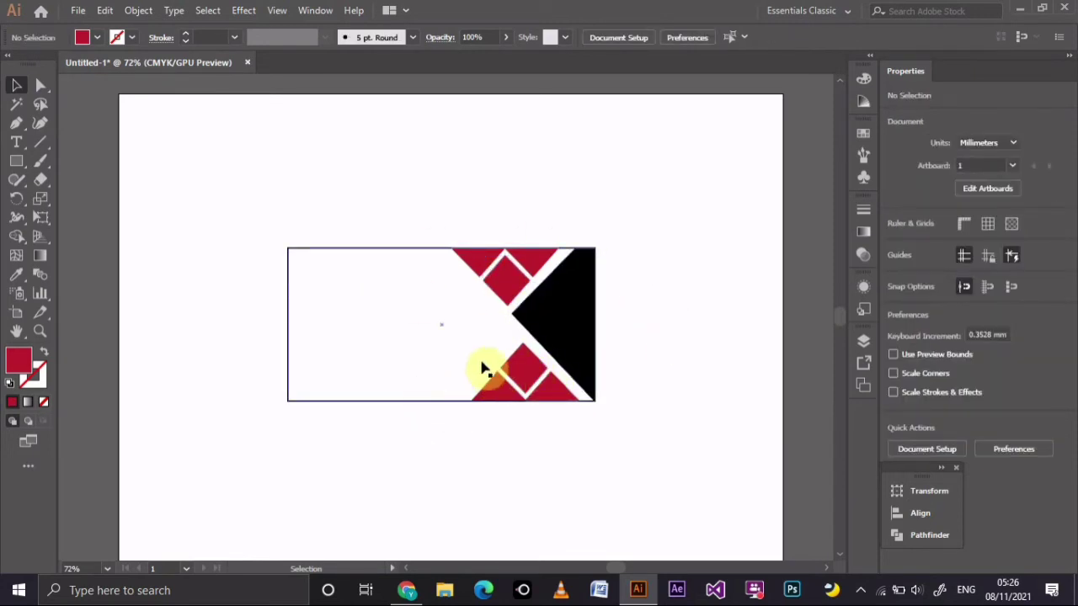
Group the bottom red diamond with its triangles and shift the group slightly right
left_click_drag(481, 366, 517, 385)
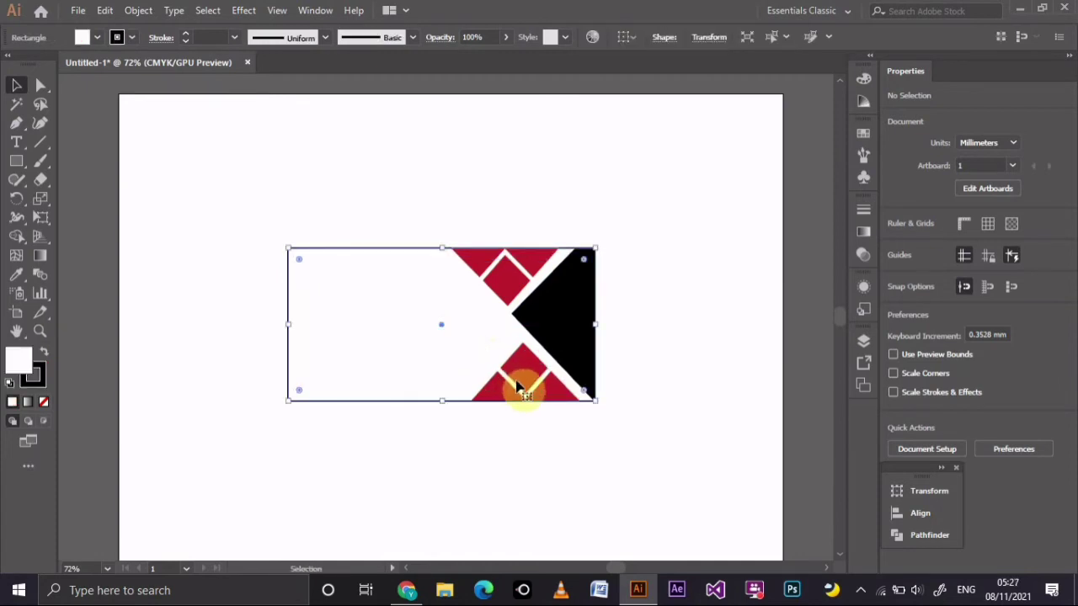
left_click(548, 458)
left_click(517, 383)
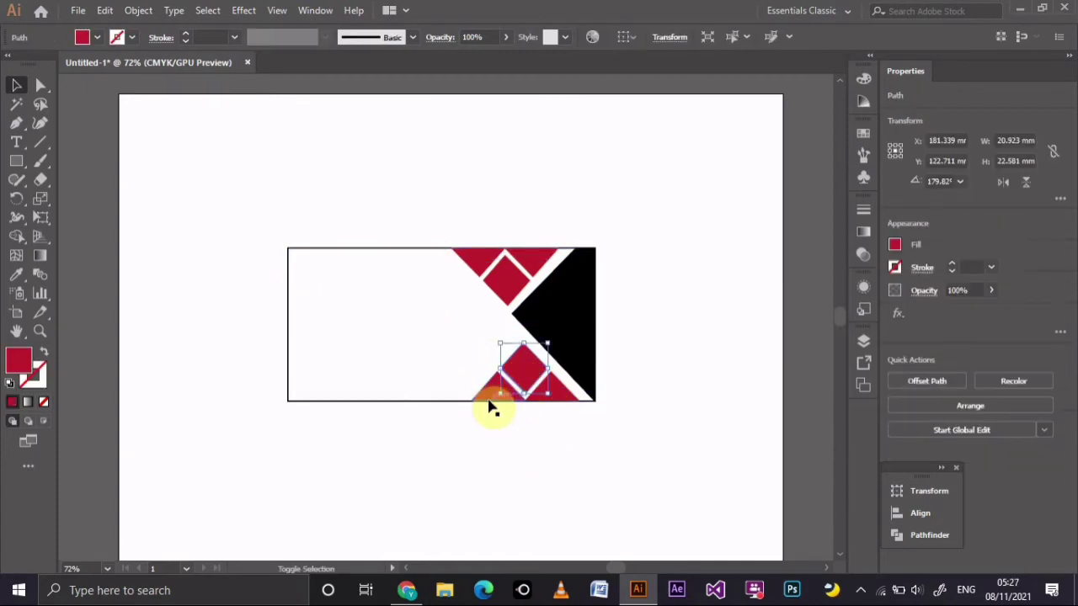
left_click(489, 396, "shift")
right_click(566, 399)
left_click(597, 178)
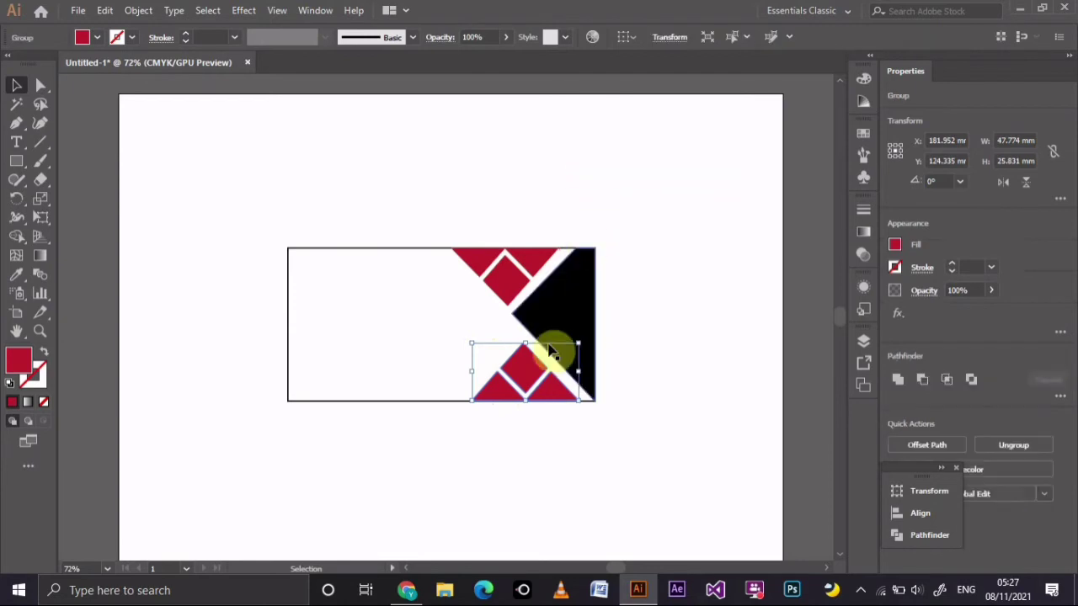
left_click_drag(547, 353, 553, 360)
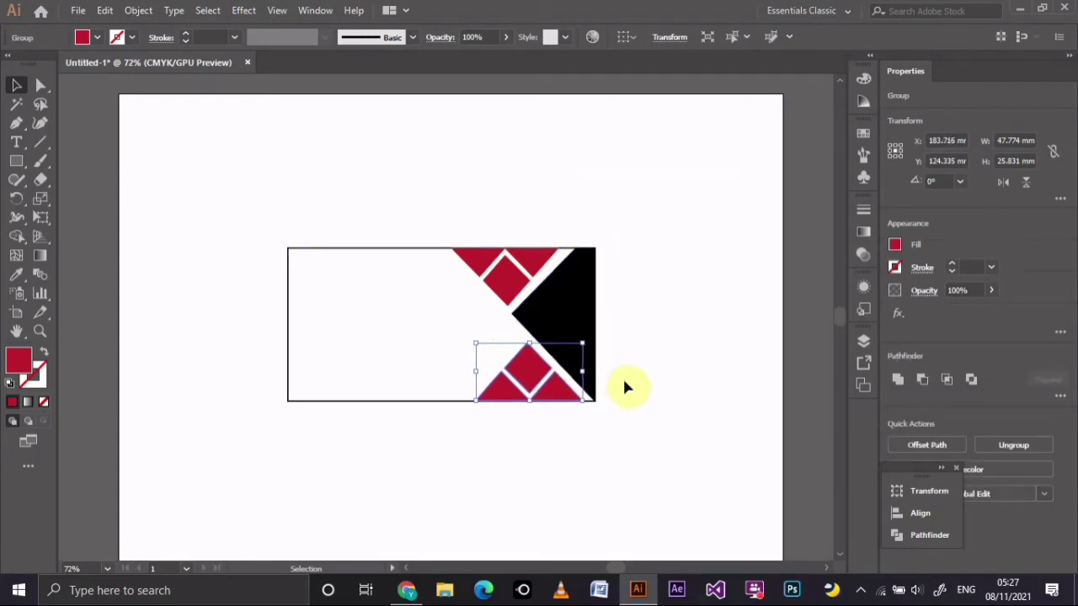
left_click(548, 304)
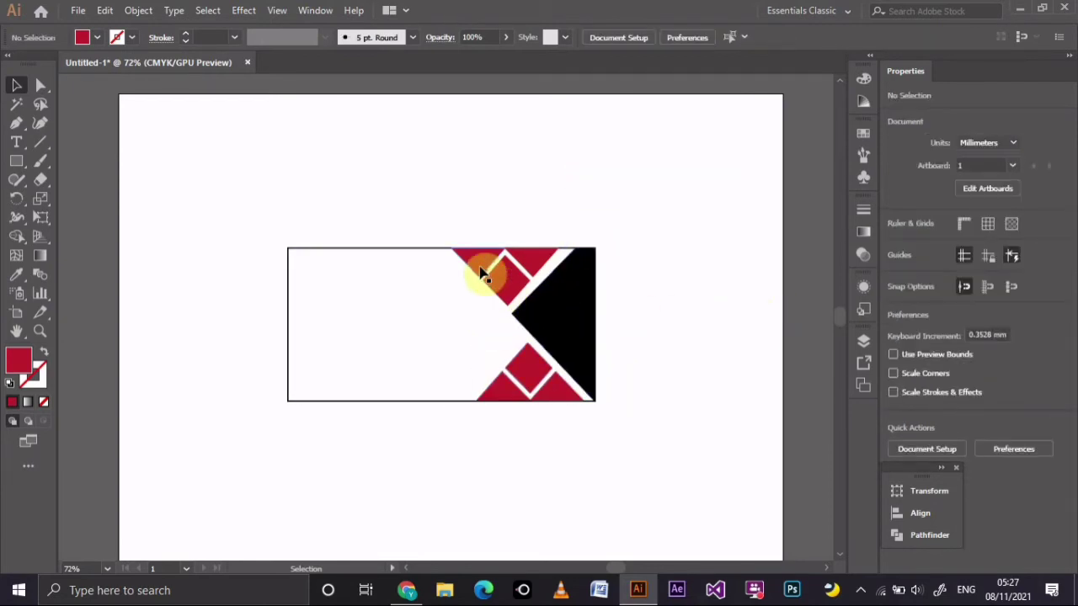
Group the top red triangles and diamond into one object
left_click(486, 280)
left_click(543, 262, "shift")
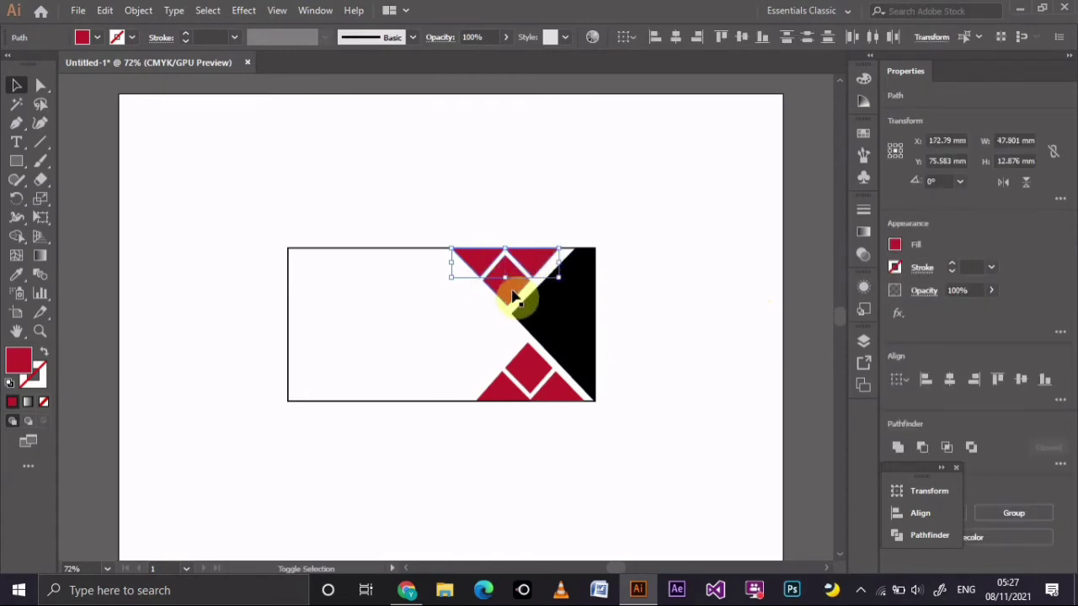
right_click(514, 299)
left_click(585, 363)
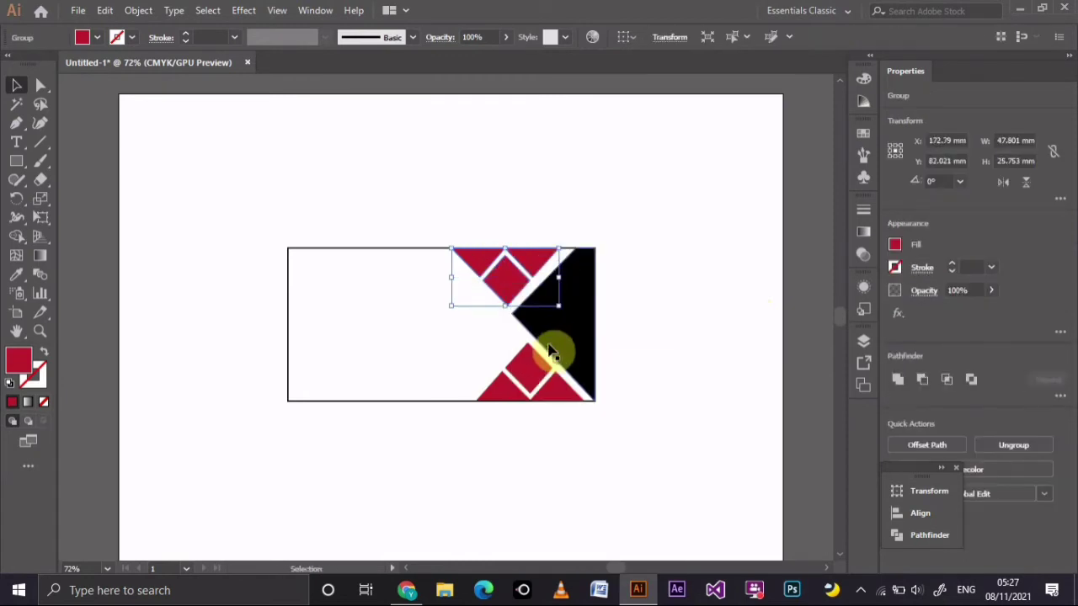
left_click(634, 398)
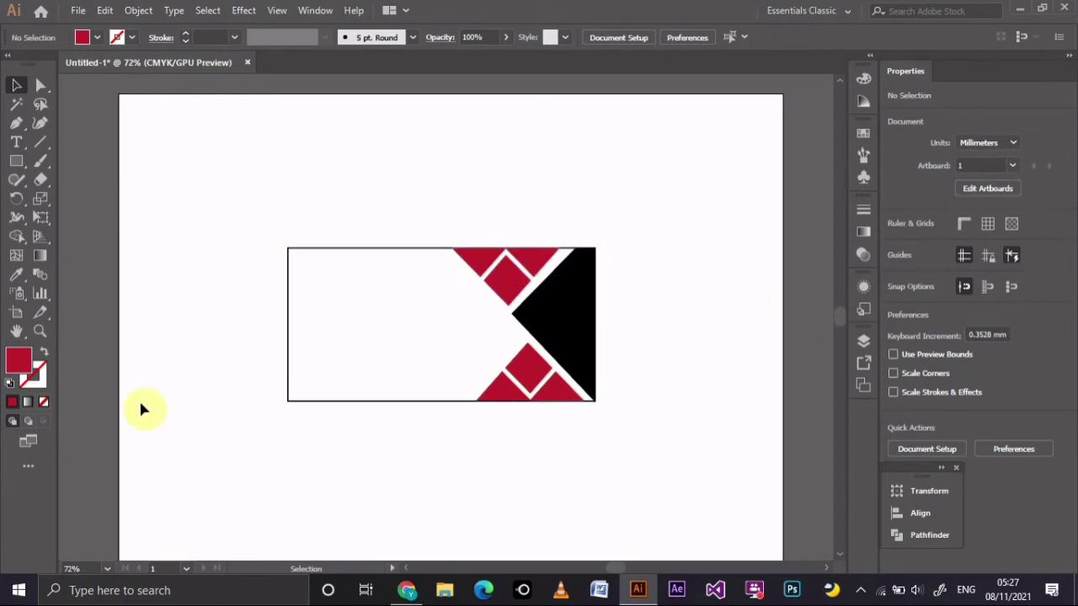
Type a bold ADOBE ACADEMY title, scale it to about 26 pt, and place it upper left
left_click(313, 308)
type("ADOBE ACADEMY")
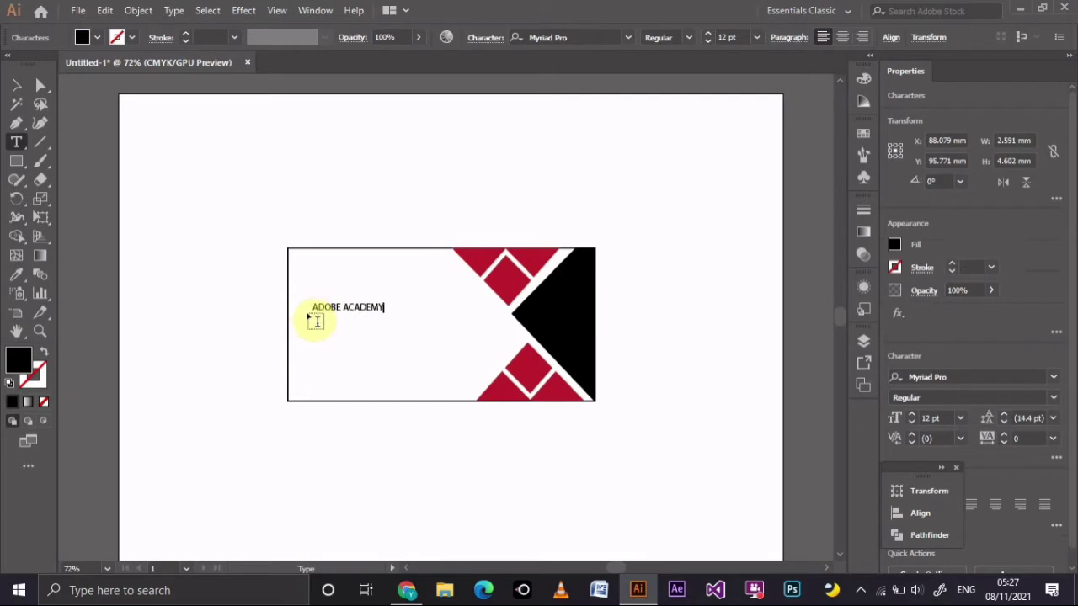
left_click(16, 85)
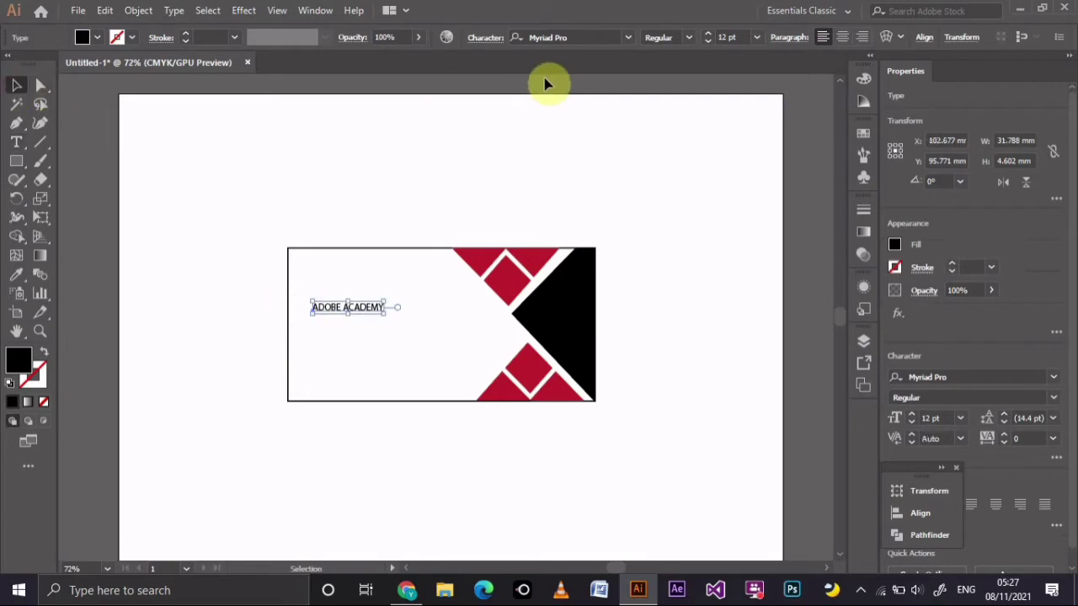
left_click(753, 35)
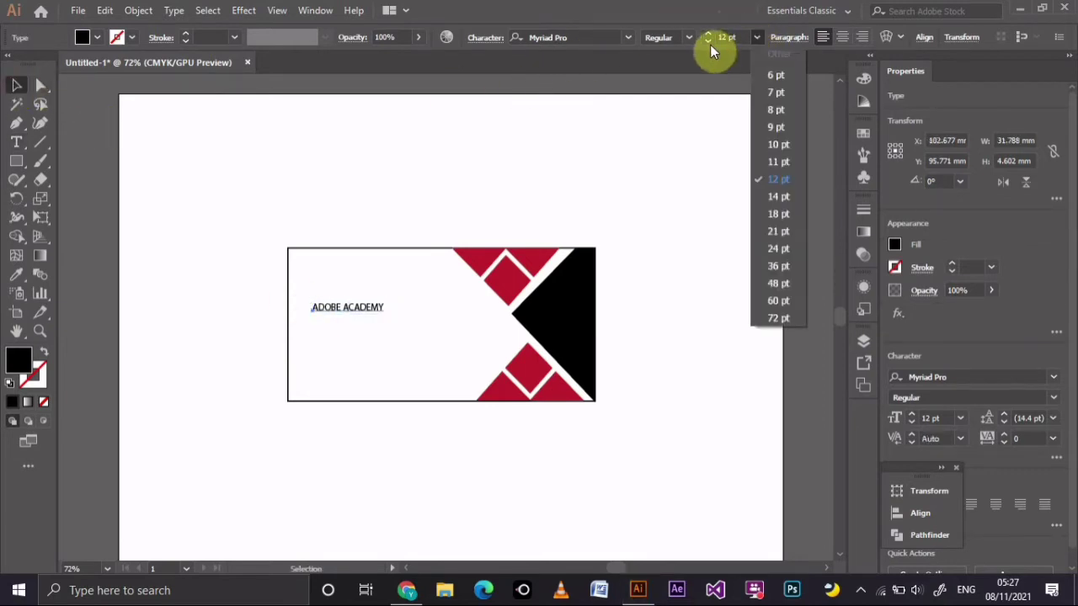
left_click(691, 51)
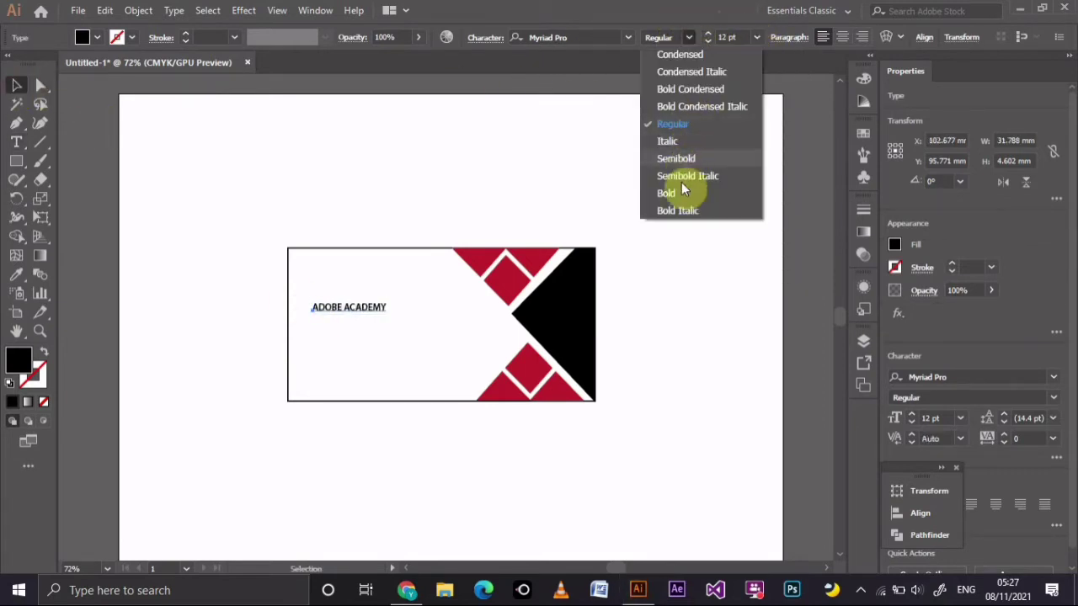
left_click(680, 191)
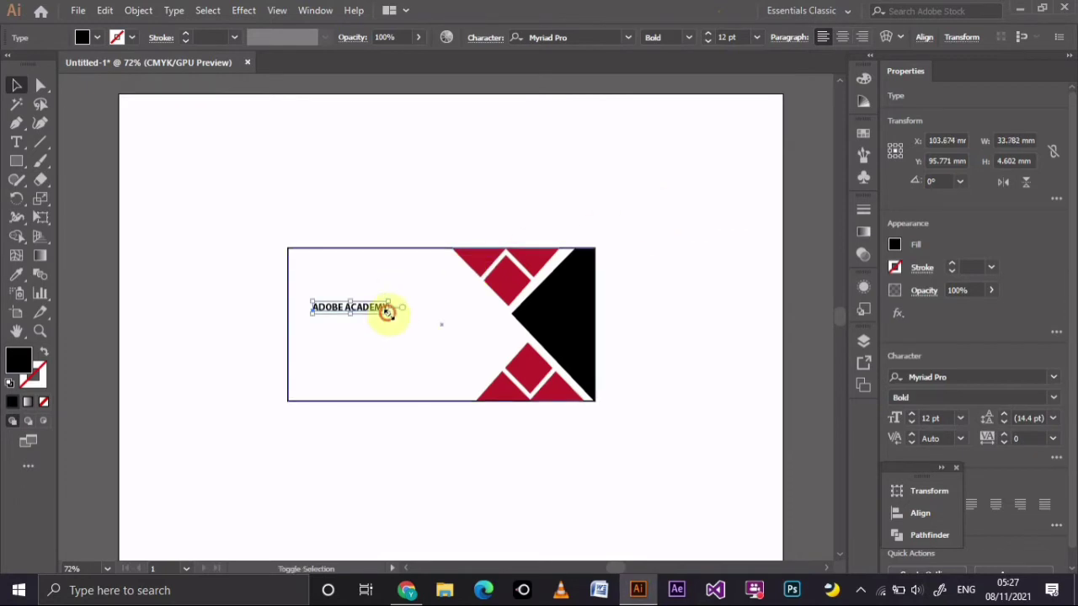
left_click_drag(387, 311, 476, 364)
mouse_move(445, 312)
left_mouse_down()
mouse_move(425, 310)
mouse_move(423, 289)
left_mouse_up()
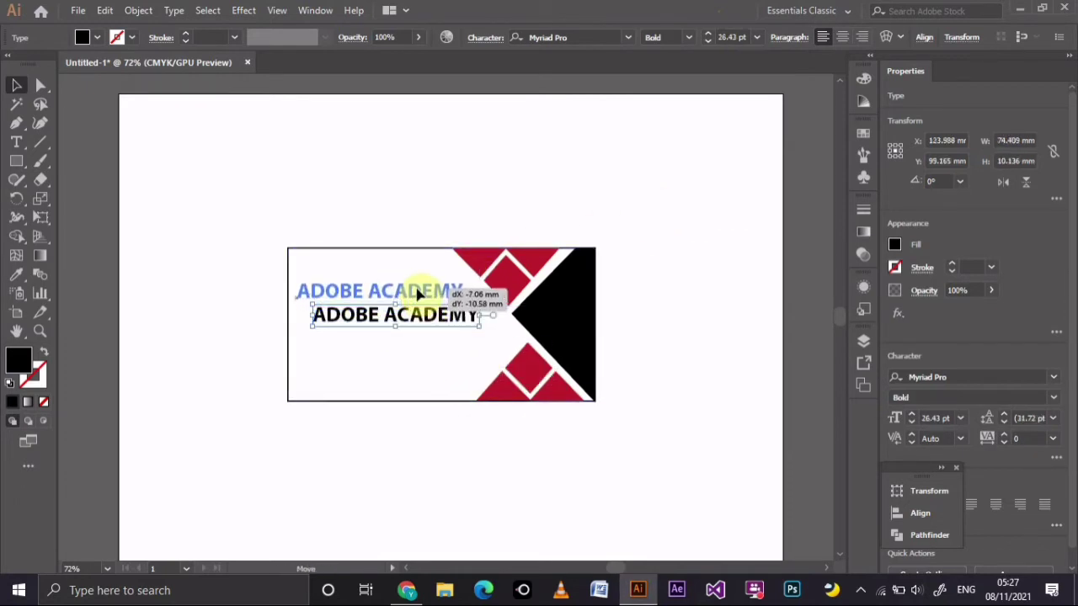
left_click(471, 201)
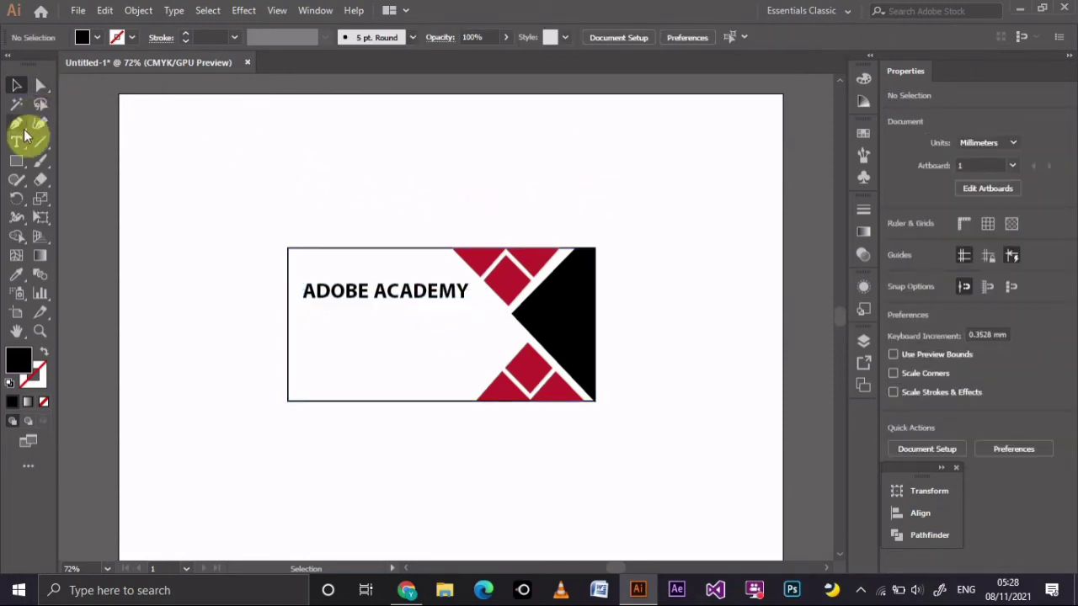
Draw a thin rectangle under the title and fill it with crimson
left_click_drag(16, 161, 65, 158)
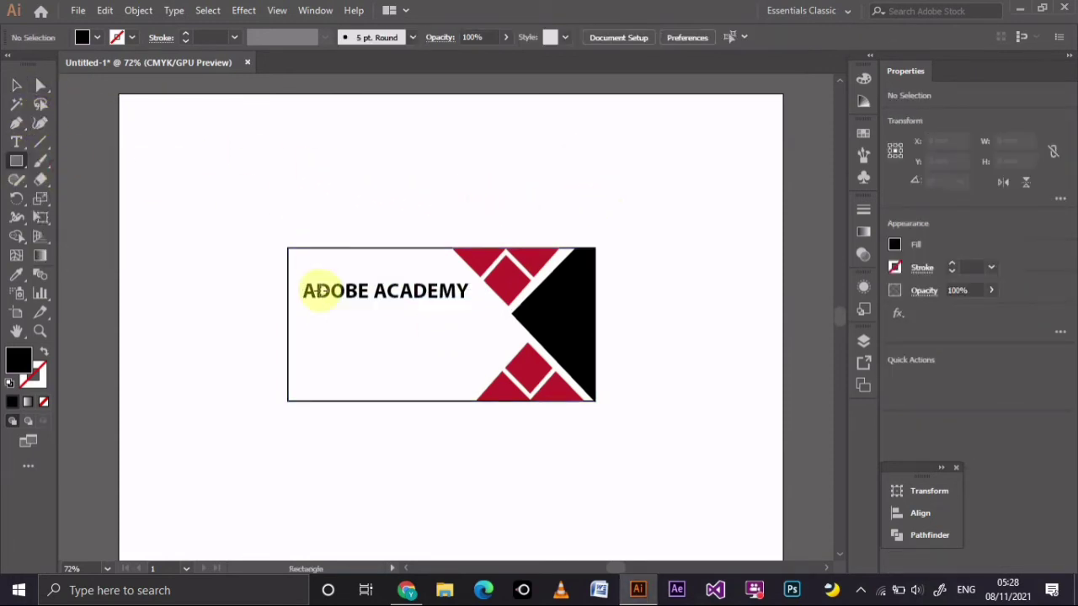
mouse_move(297, 309)
left_mouse_down()
mouse_move(485, 324)
mouse_move(490, 312)
left_mouse_up()
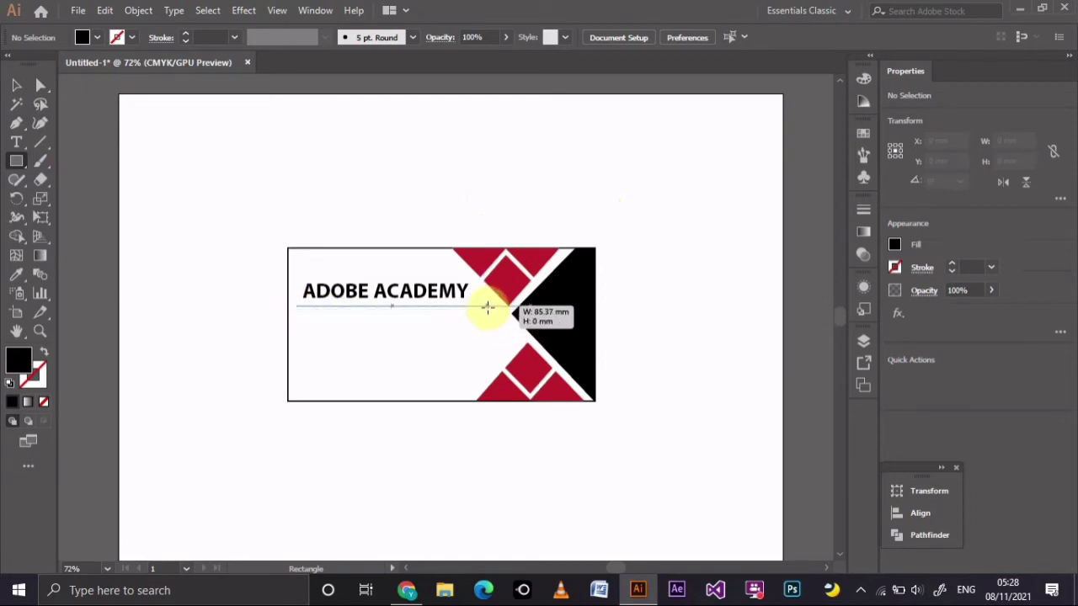
left_click_drag(490, 311, 491, 310)
left_click(17, 85)
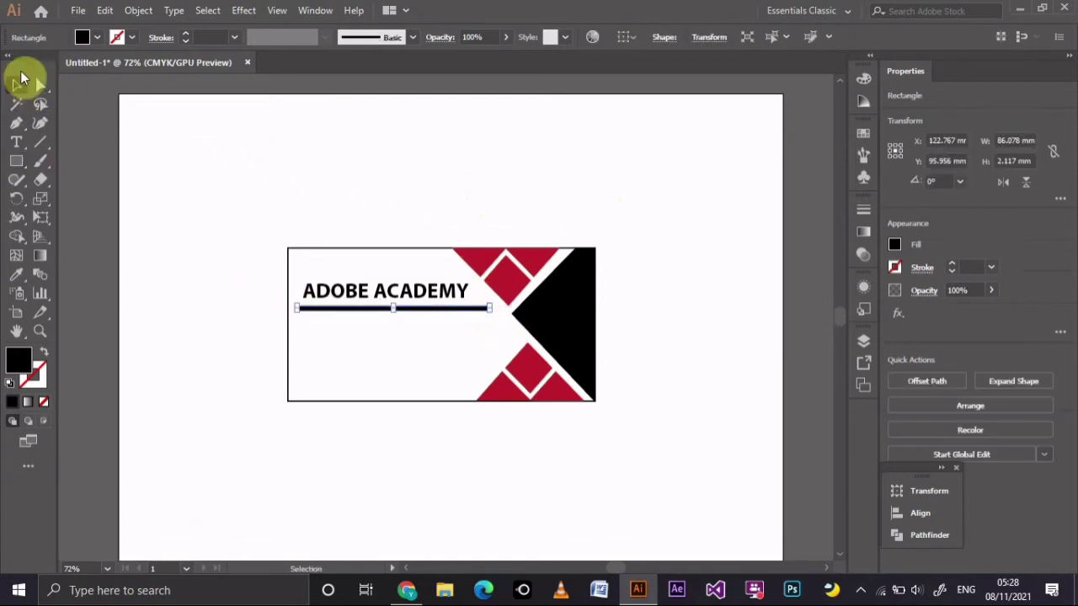
left_click(97, 37)
left_click(121, 64)
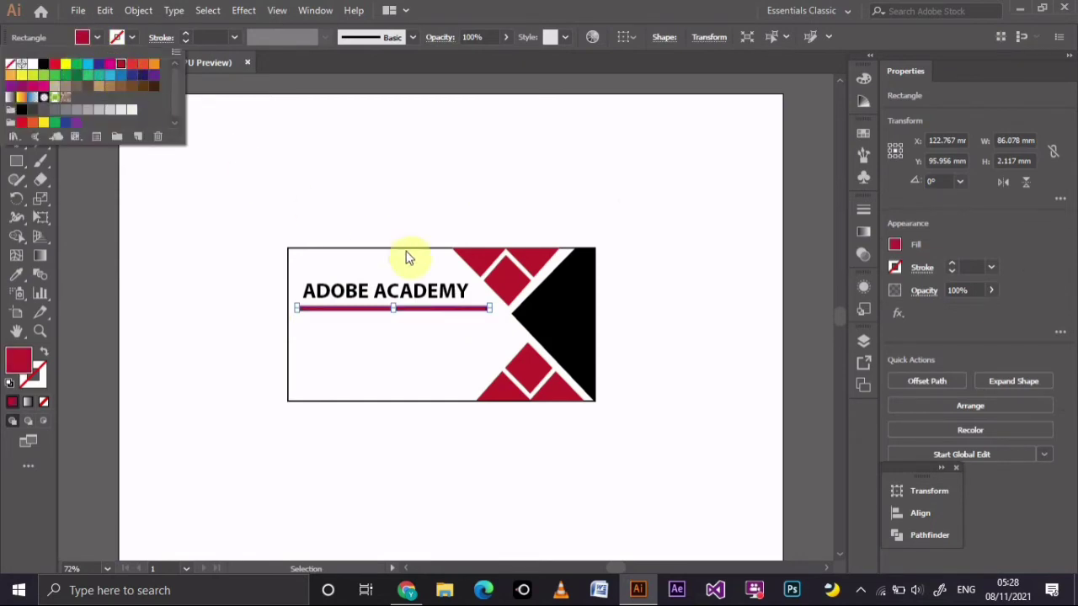
left_click(100, 37)
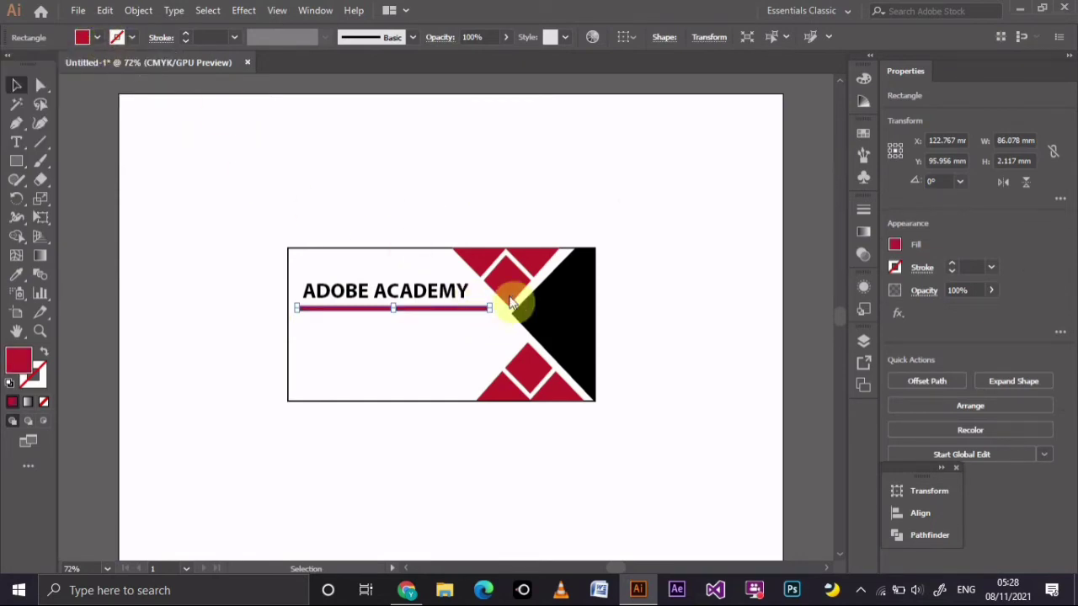
Trim the crimson bar to the title's width, nudge it up, and make it thinner
left_click_drag(489, 308, 470, 309)
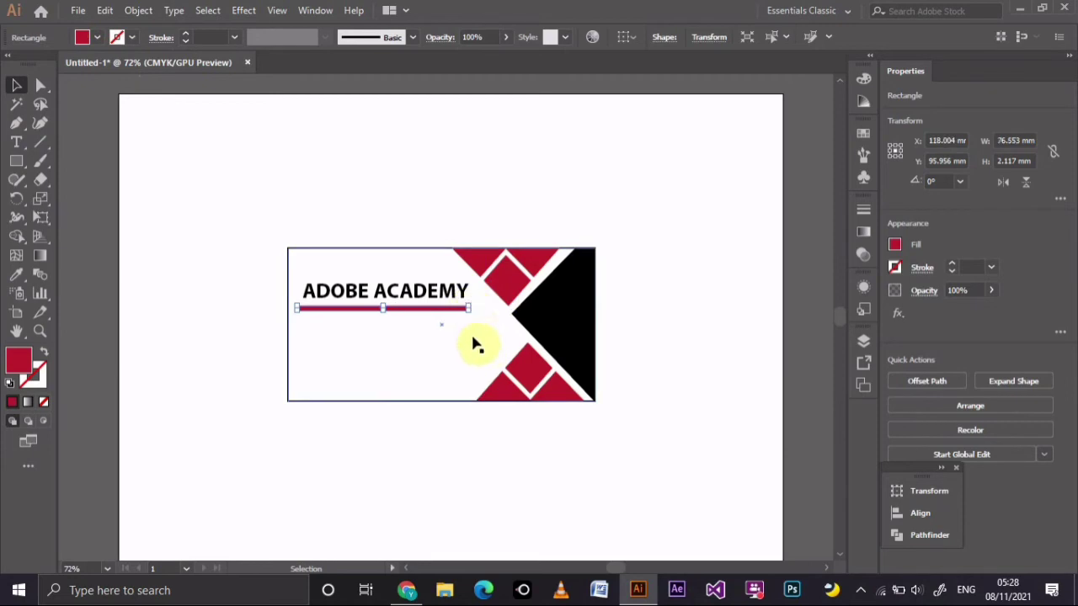
key("Up")
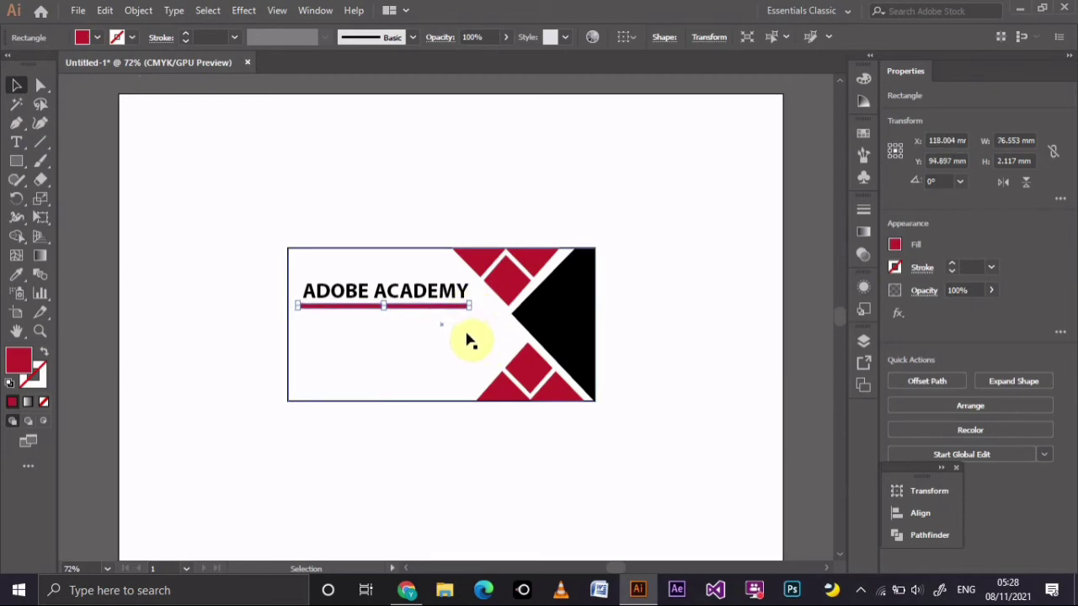
key("Up")
left_click(675, 257)
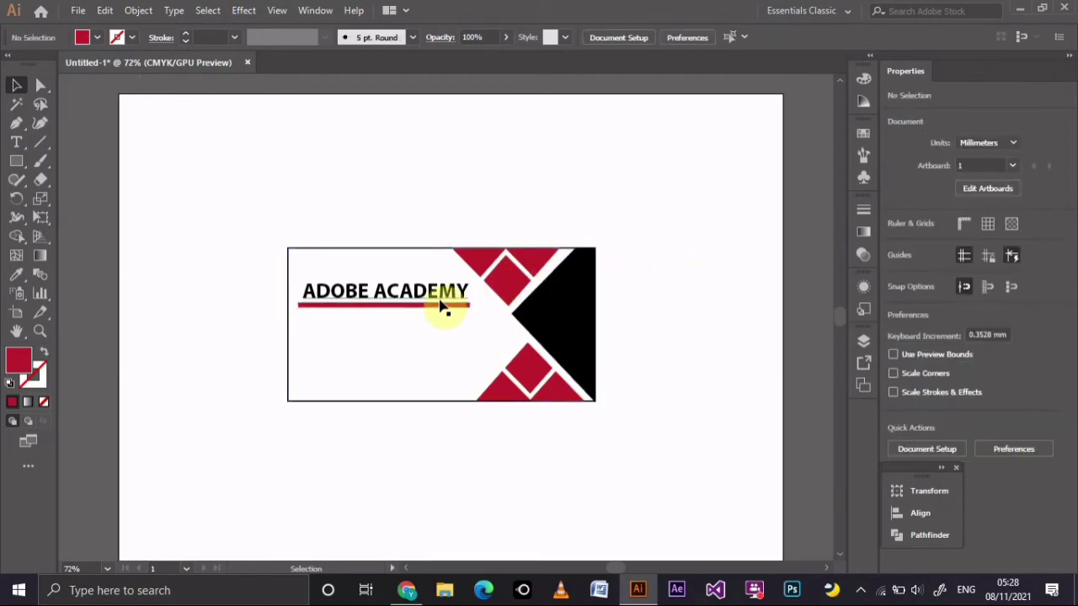
left_click(385, 306)
left_click_drag(385, 306, 387, 309)
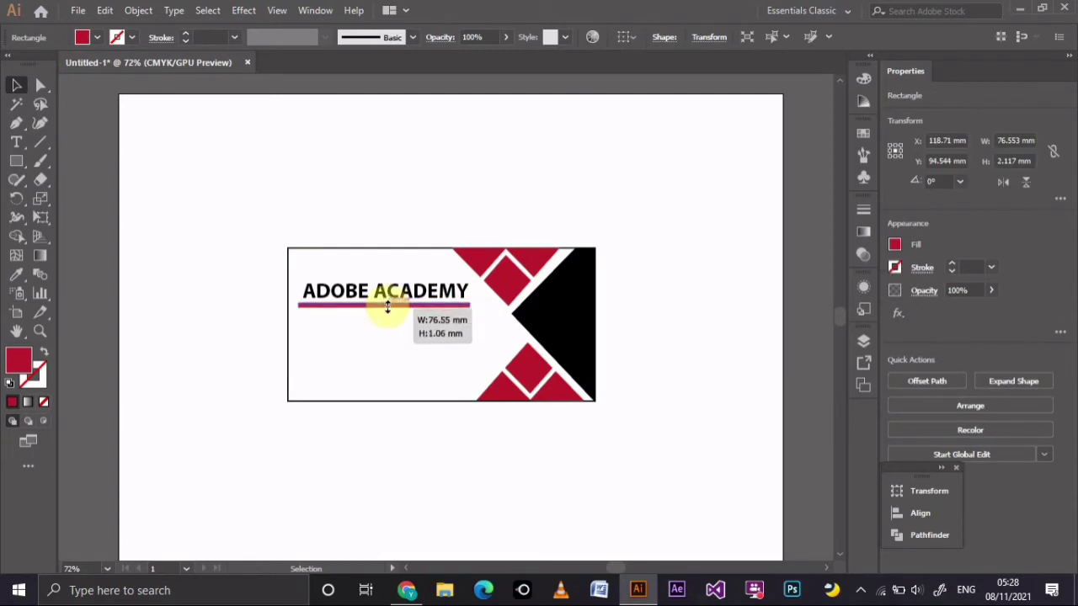
left_click(651, 317)
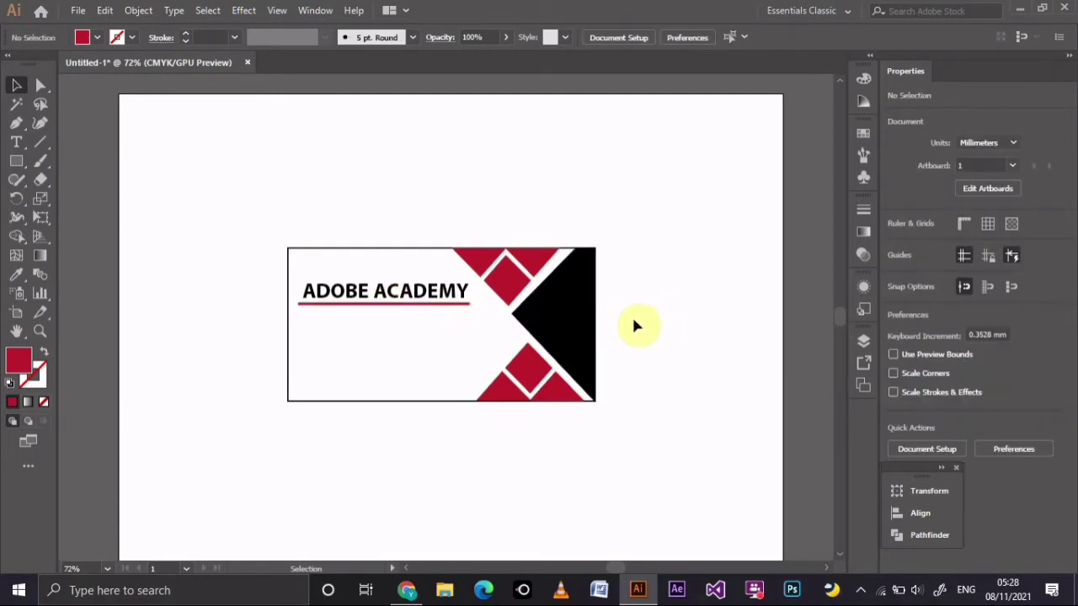
Type a 'Graphics Design' subtitle under the bar and scale it up to about 23 pt
left_click(16, 142)
left_click(306, 329)
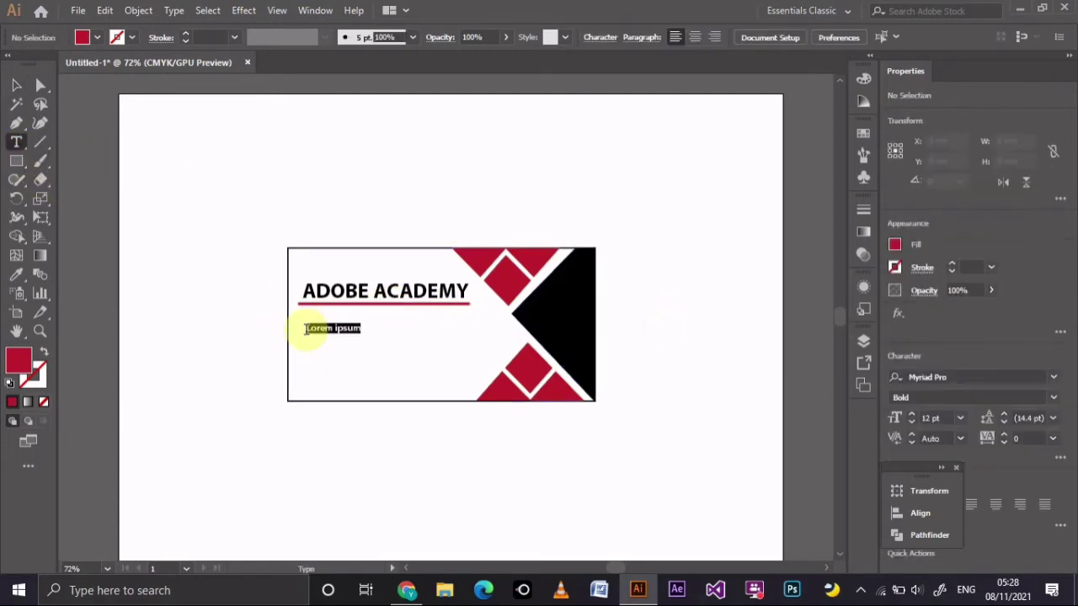
key("BackSpace")
type("Graphics Design")
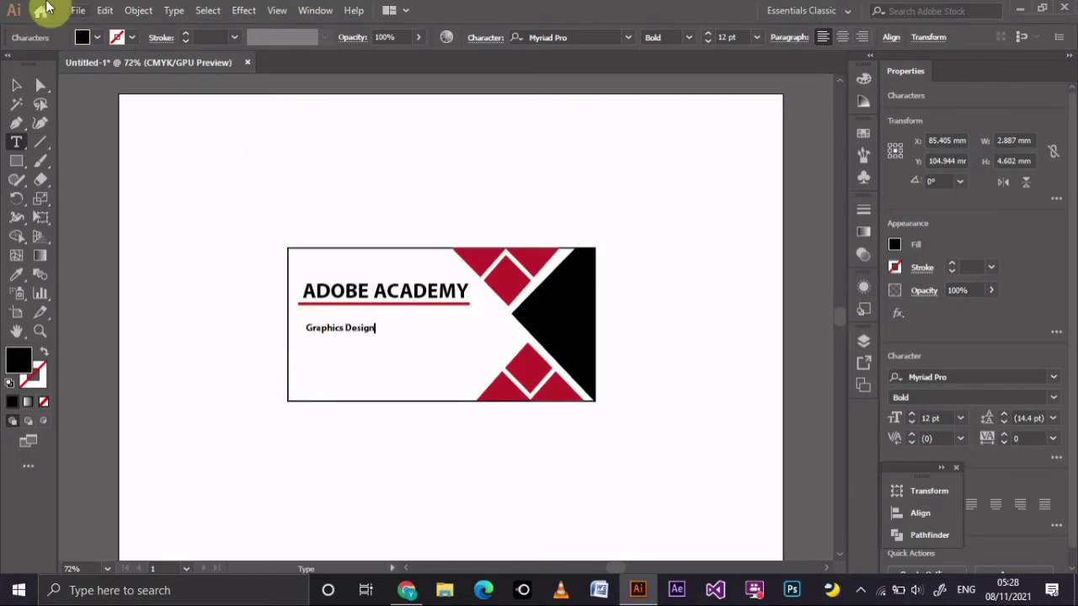
left_click(16, 85)
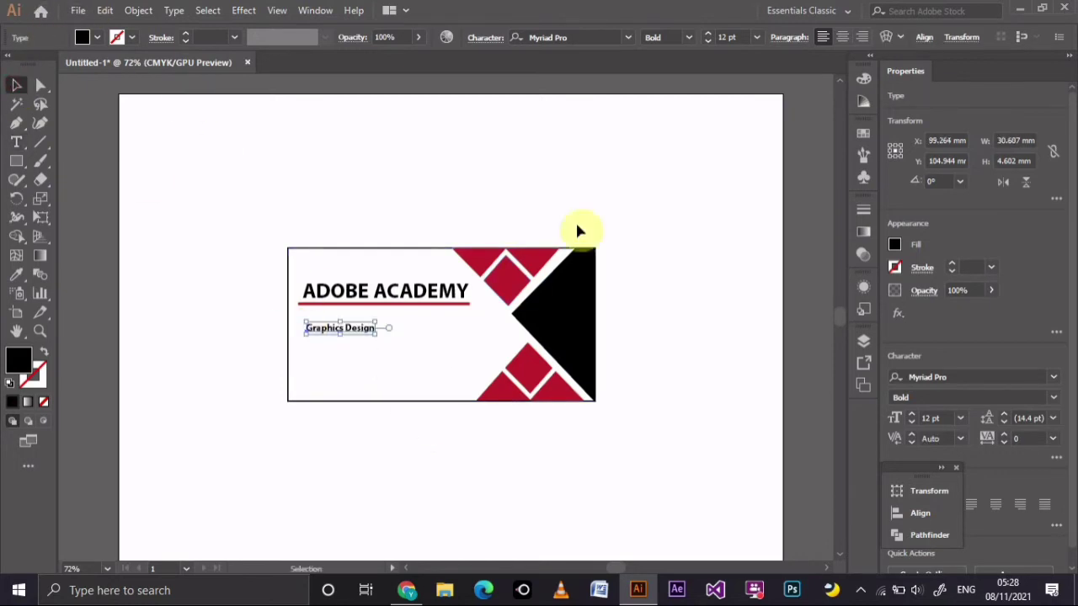
mouse_move(376, 333)
left_mouse_down()
mouse_move(428, 365)
mouse_move(421, 317)
left_mouse_up()
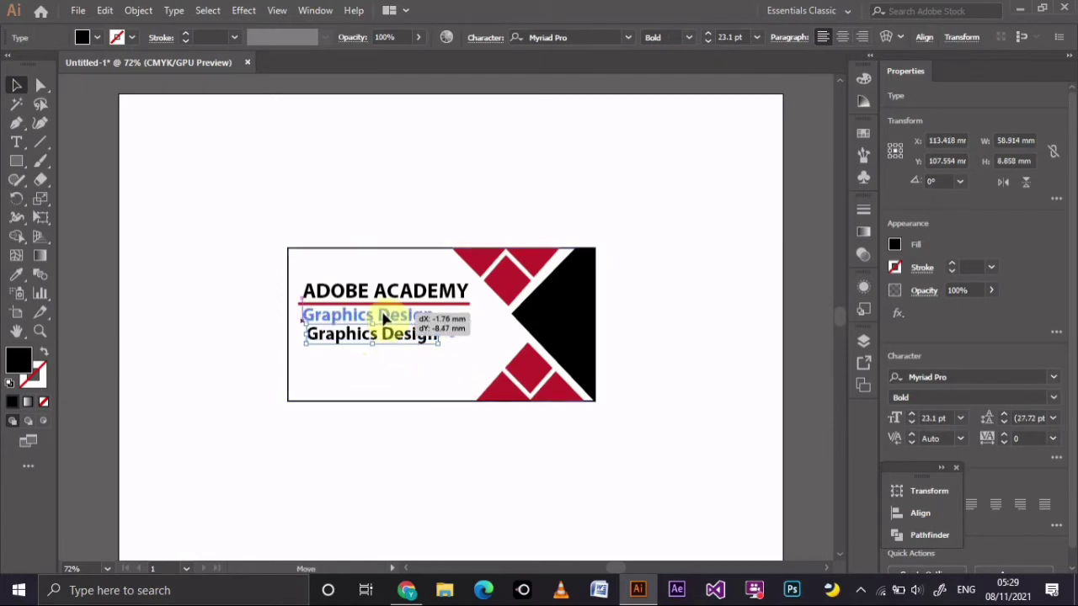
left_click(396, 370)
left_click(401, 469)
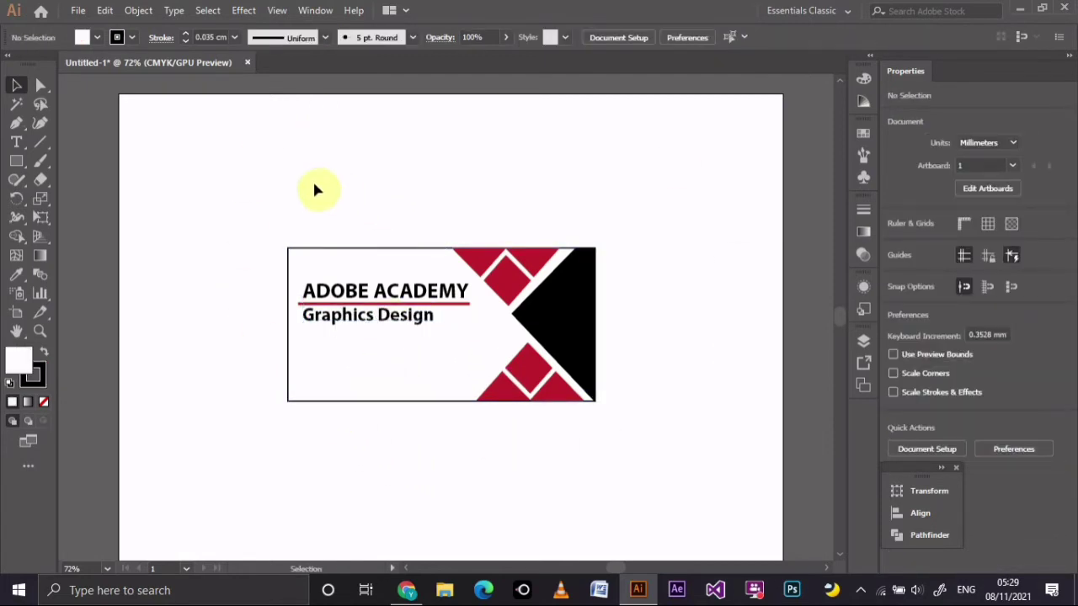
Group all the card artwork into one object and shift it slightly upward
left_click_drag(590, 427, 607, 435)
right_click(552, 314)
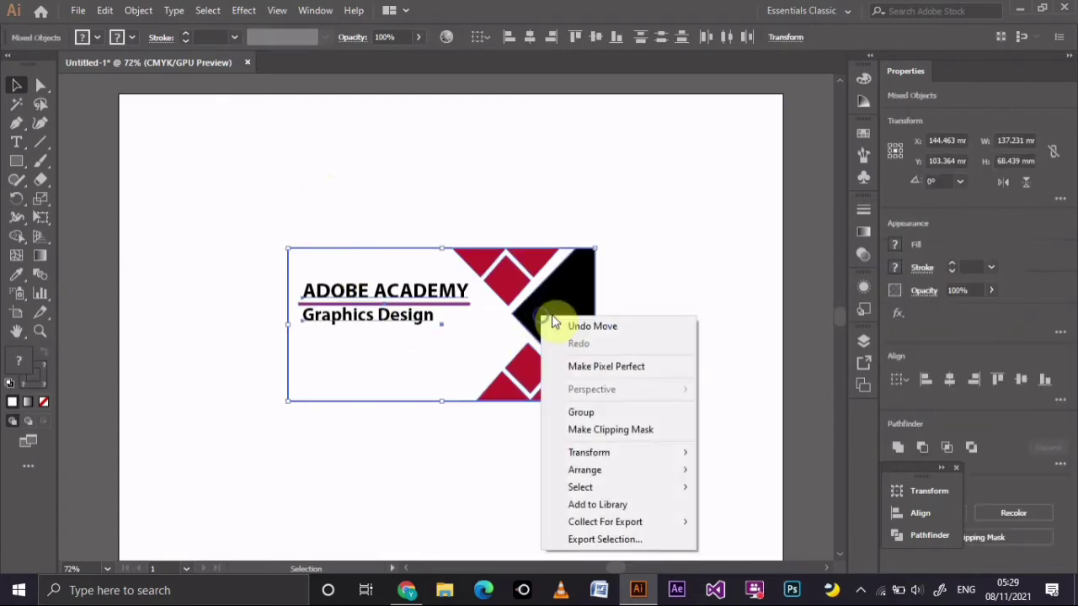
left_click(625, 413)
left_click(613, 396)
left_click_drag(578, 354, 578, 346)
left_click(707, 387)
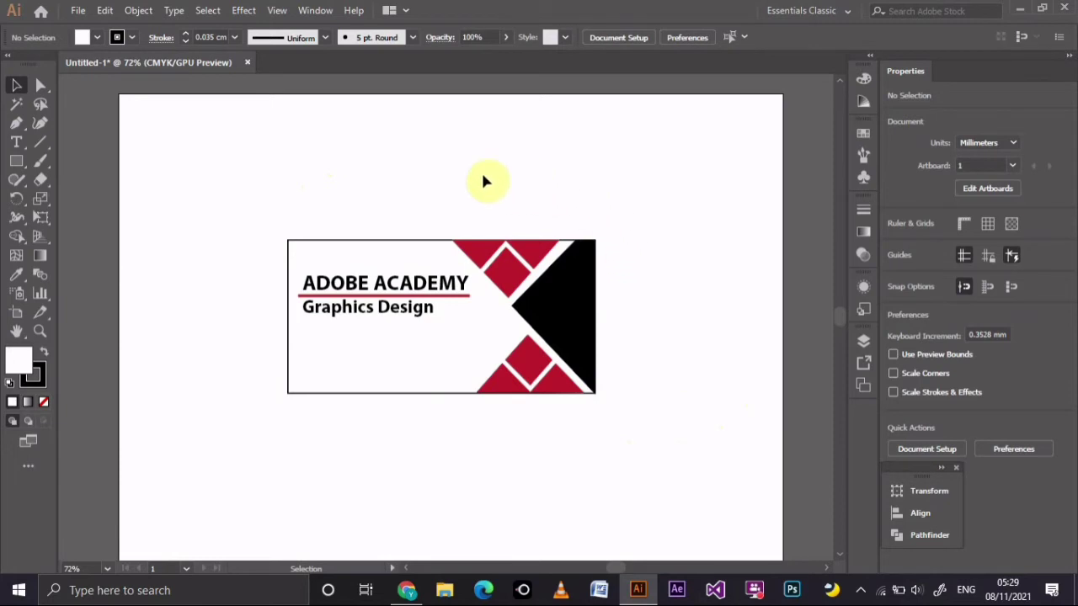
left_click(316, 10)
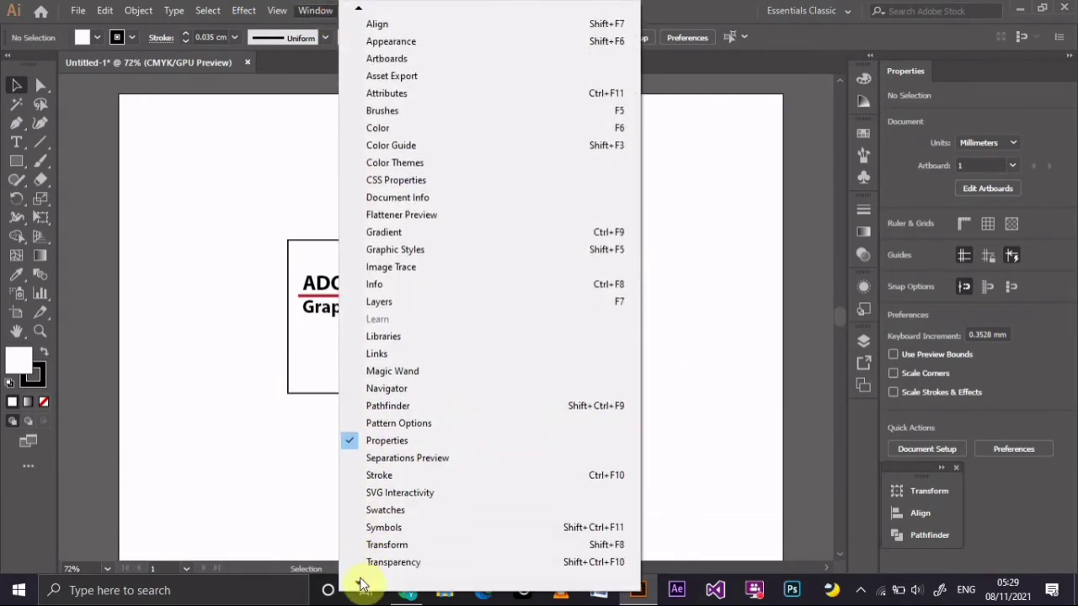
mouse_move(401, 533)
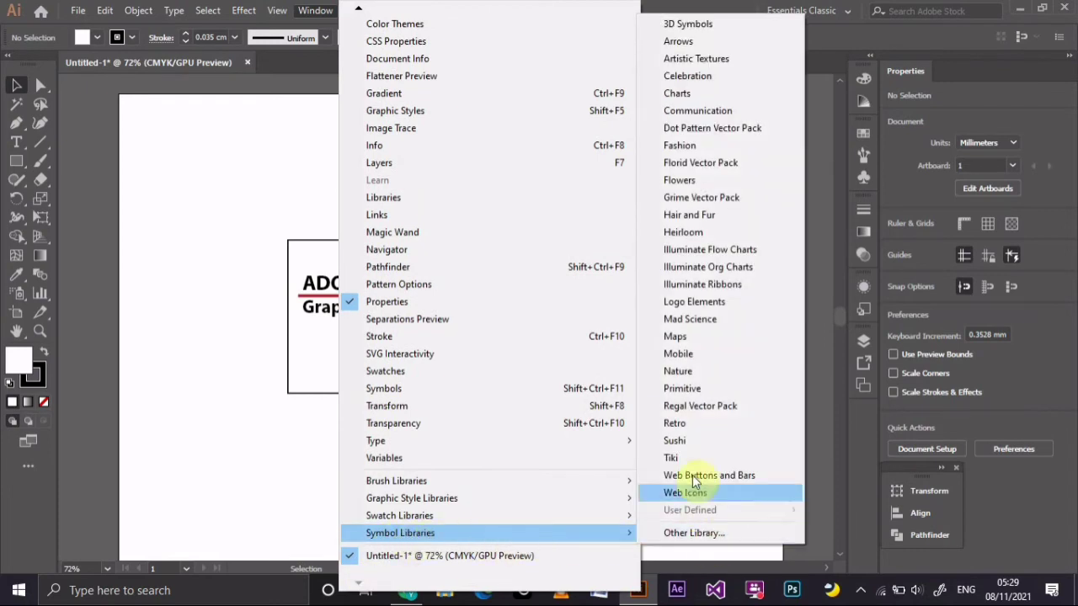
Load the Mobile symbol library and drag its panel larger to show more icons
left_click(679, 356)
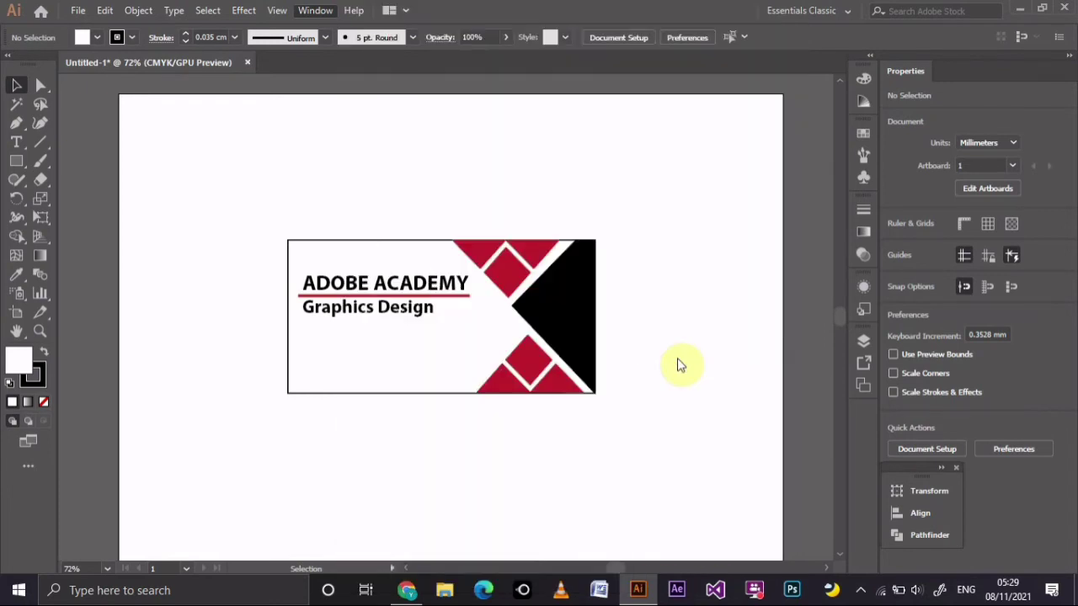
left_click_drag(625, 366, 770, 476)
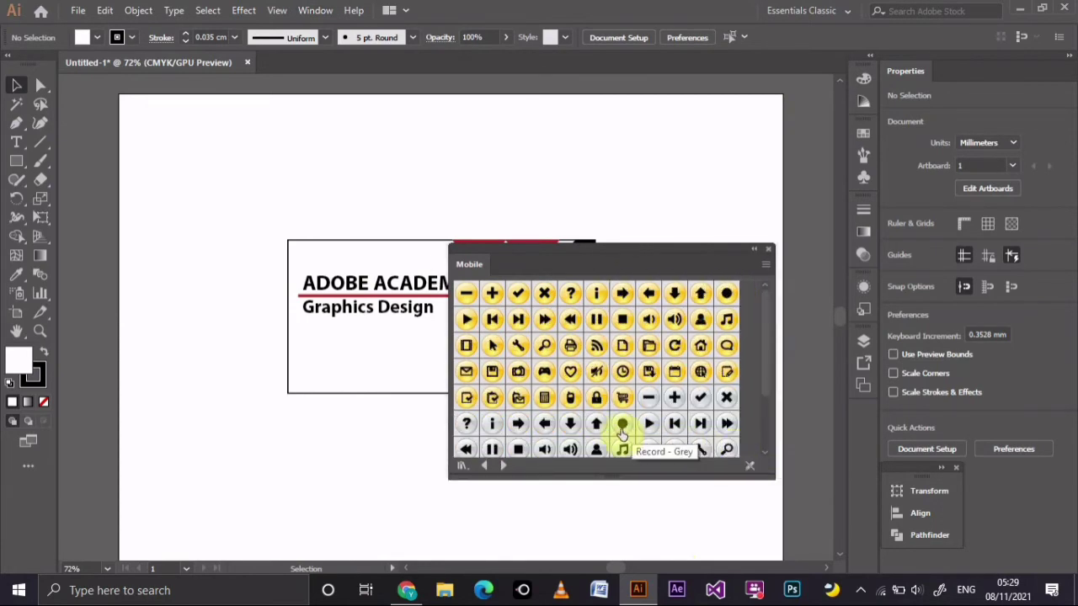
Place the phone symbol on the card, move it lower, and add the envelope symbol above it
left_click(569, 403)
mouse_move(569, 405)
left_mouse_down()
mouse_move(337, 411)
mouse_move(327, 337)
left_mouse_up()
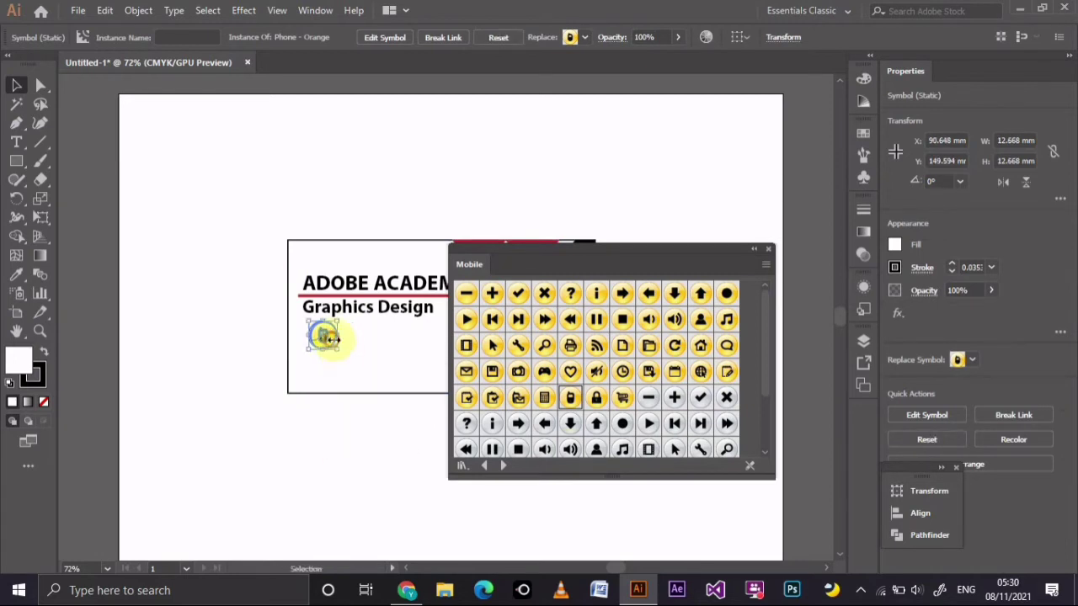
left_click(358, 378)
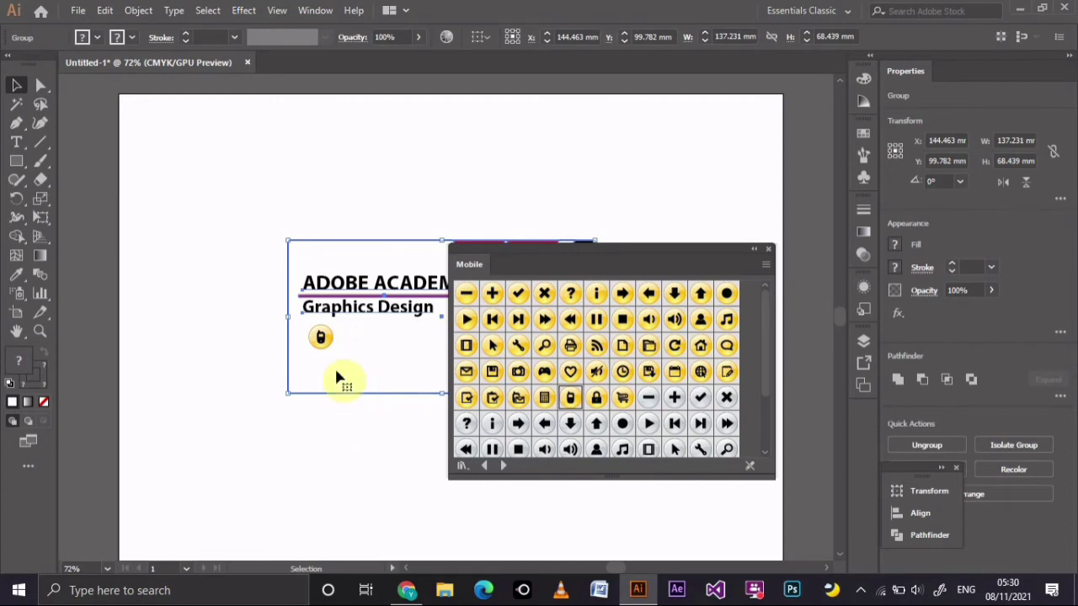
left_click_drag(321, 340, 324, 361)
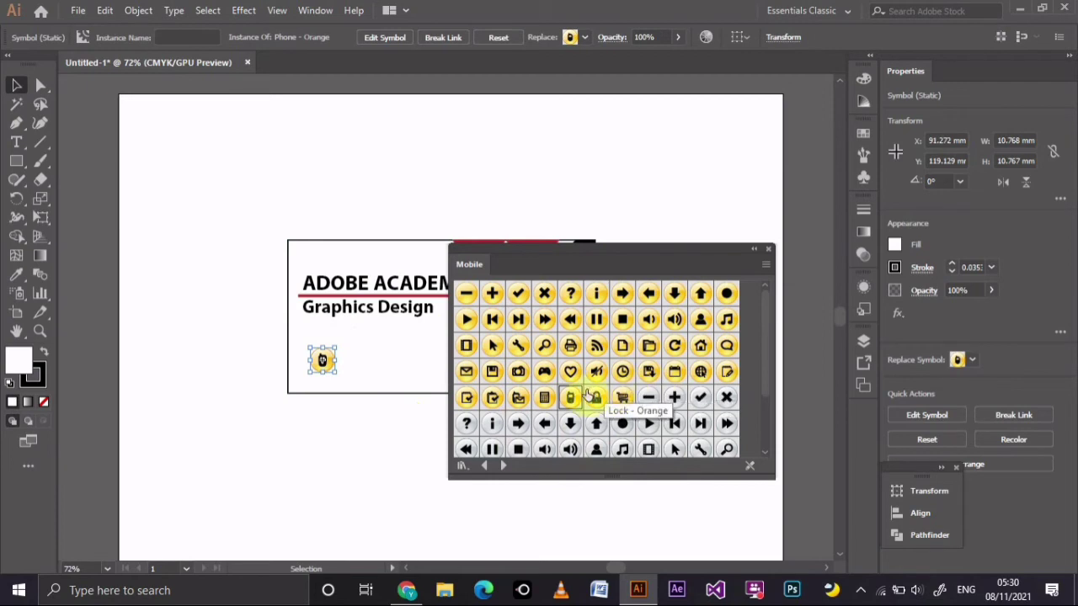
mouse_move(465, 374)
left_mouse_down()
mouse_move(328, 447)
mouse_move(326, 342)
left_mouse_up()
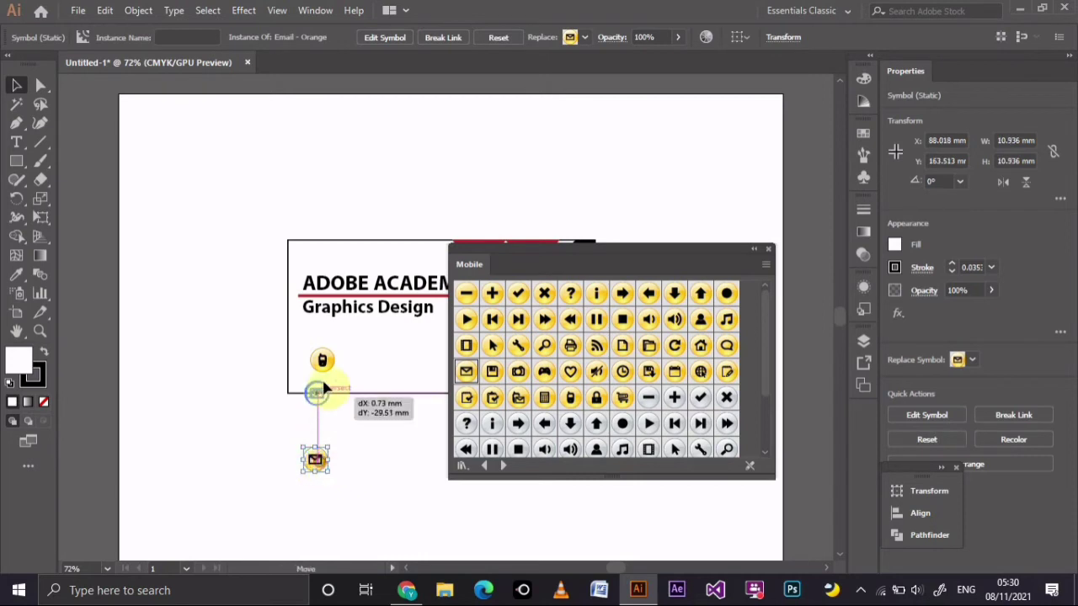
left_click(354, 455)
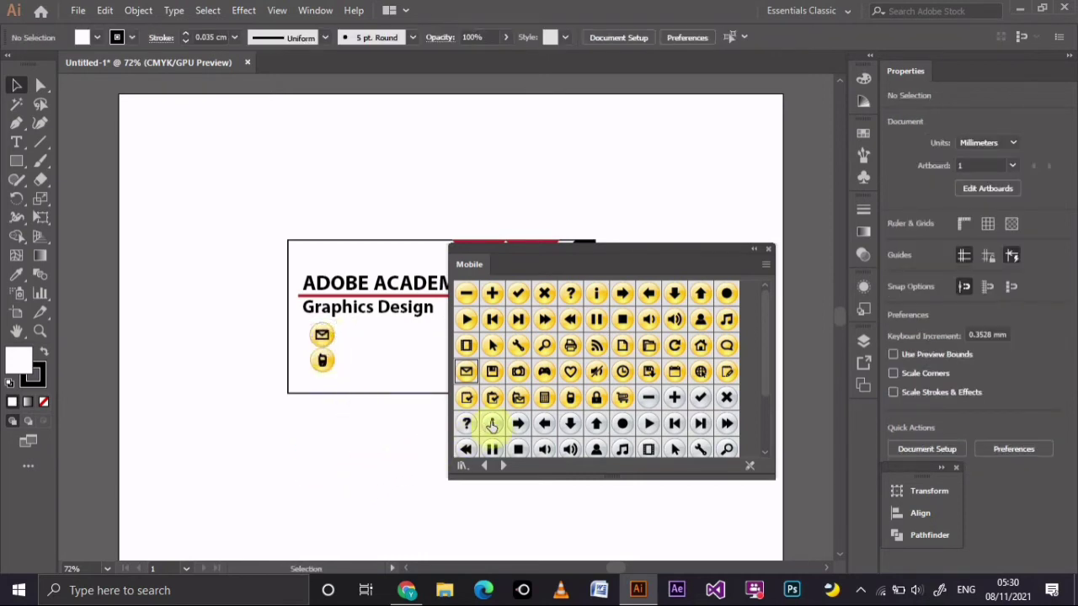
Add the home symbol, close the symbol library, and shrink the home icon to about a third
scroll(682, 387, "down", 1)
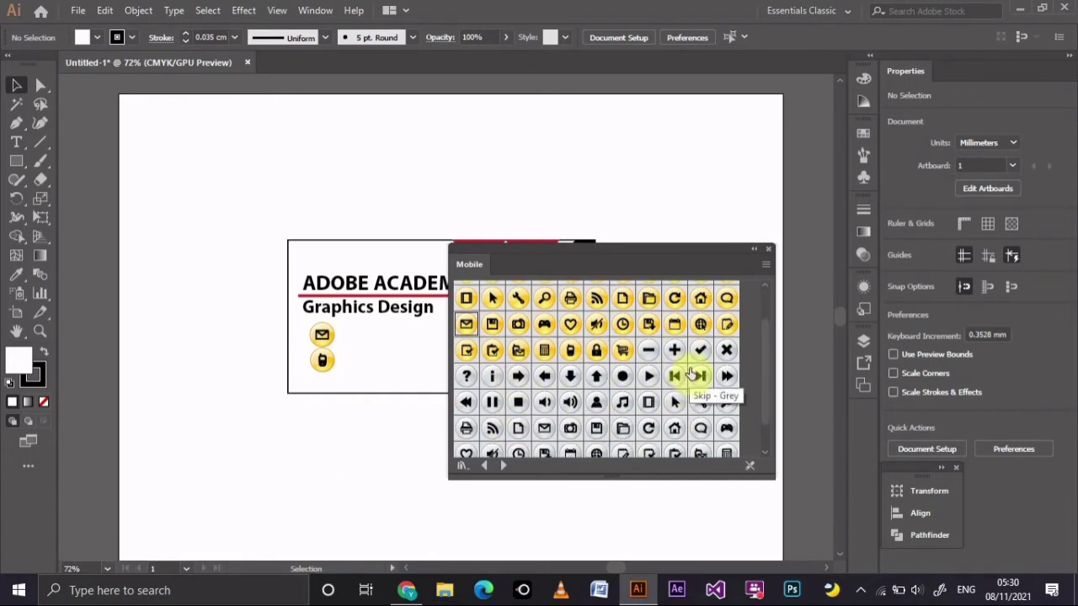
scroll(690, 374, "up", 1)
left_click_drag(700, 345, 379, 483)
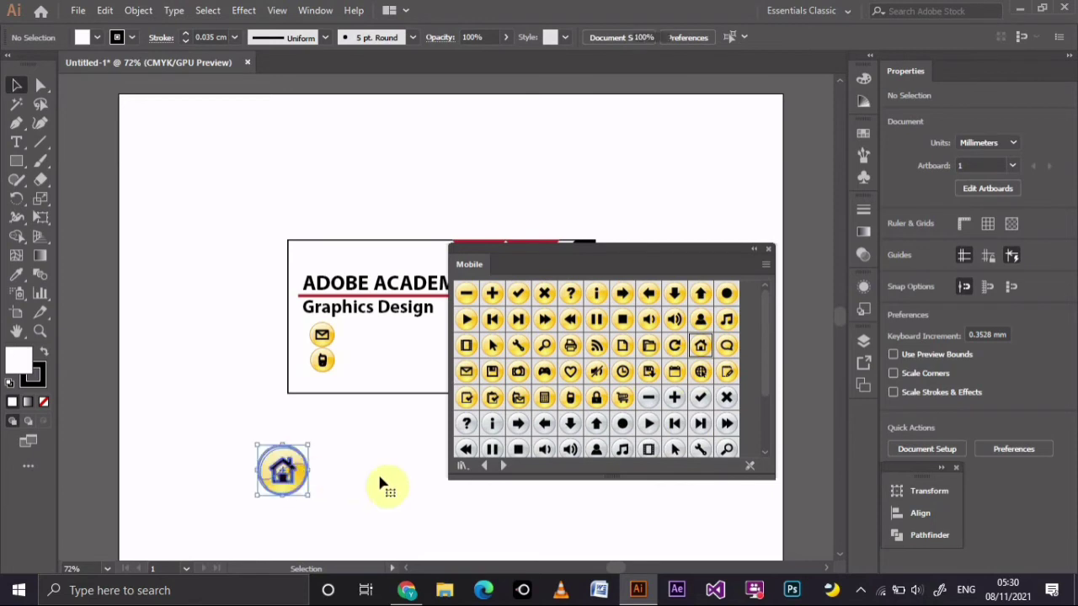
left_click(766, 251)
mouse_move(308, 445)
left_mouse_down()
mouse_move(302, 474)
mouse_move(328, 439)
mouse_move(320, 386)
left_mouse_up()
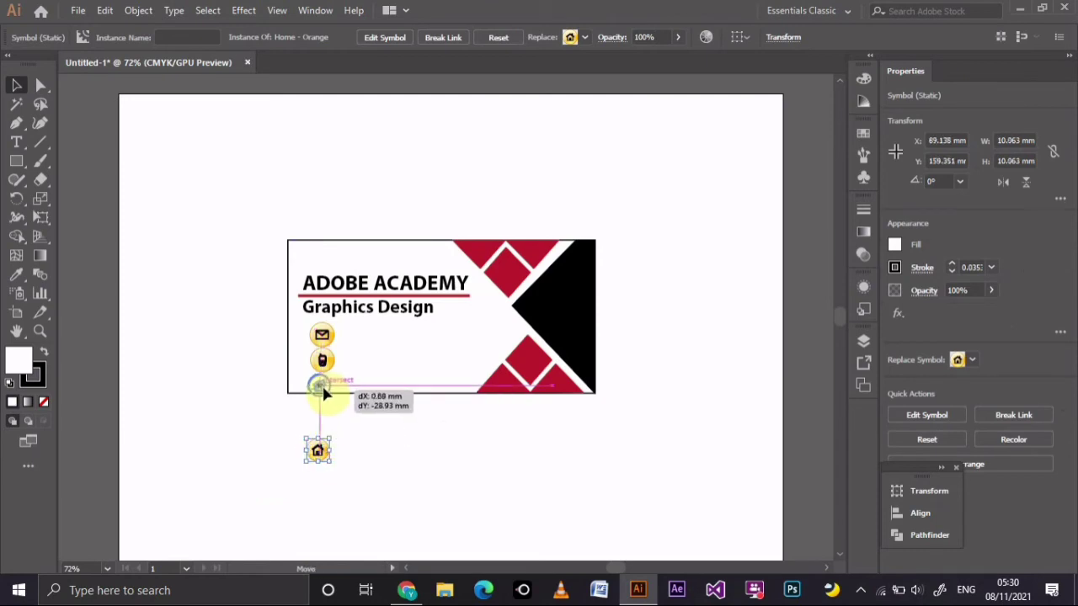
Scale the envelope, phone and home icons down to one matching size, aligned in a column
left_click(334, 337)
left_click_drag(334, 325, 331, 328)
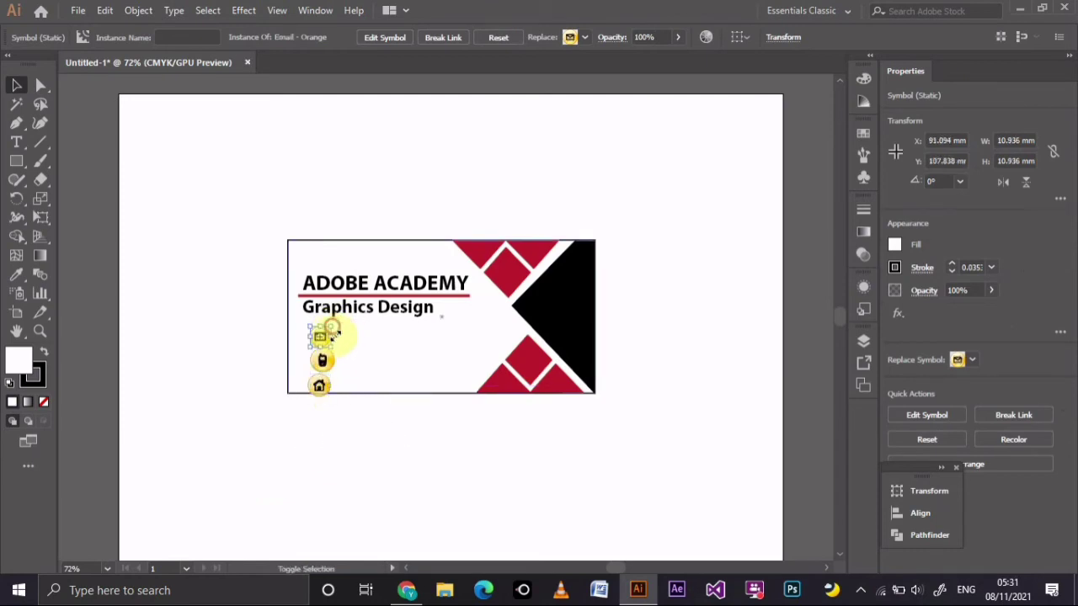
key("Up")
key("Up")
key("Up")
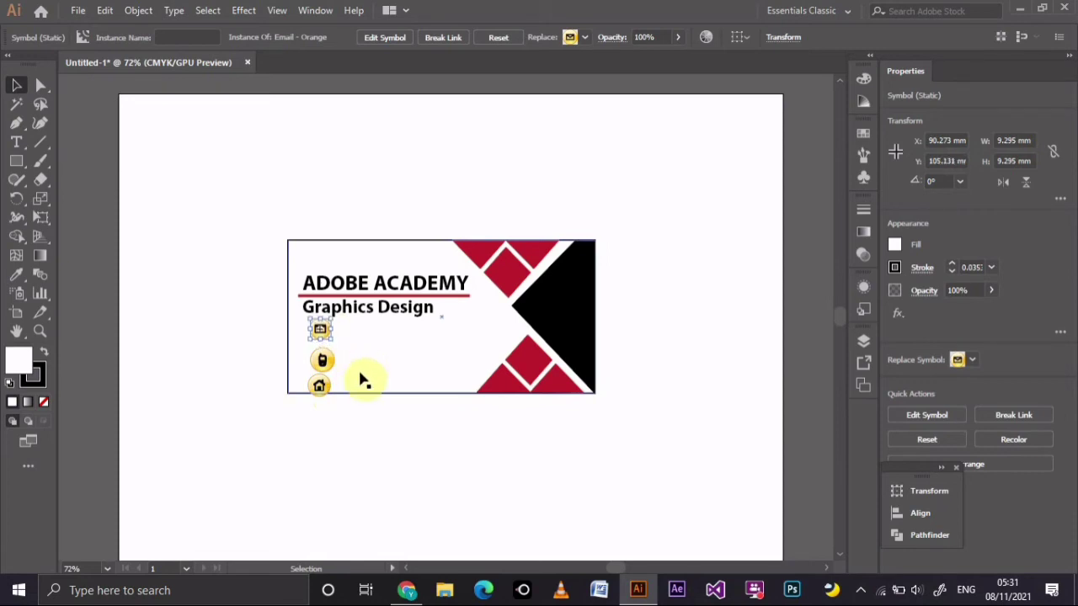
left_click(323, 361)
left_click_drag(334, 346, 331, 354)
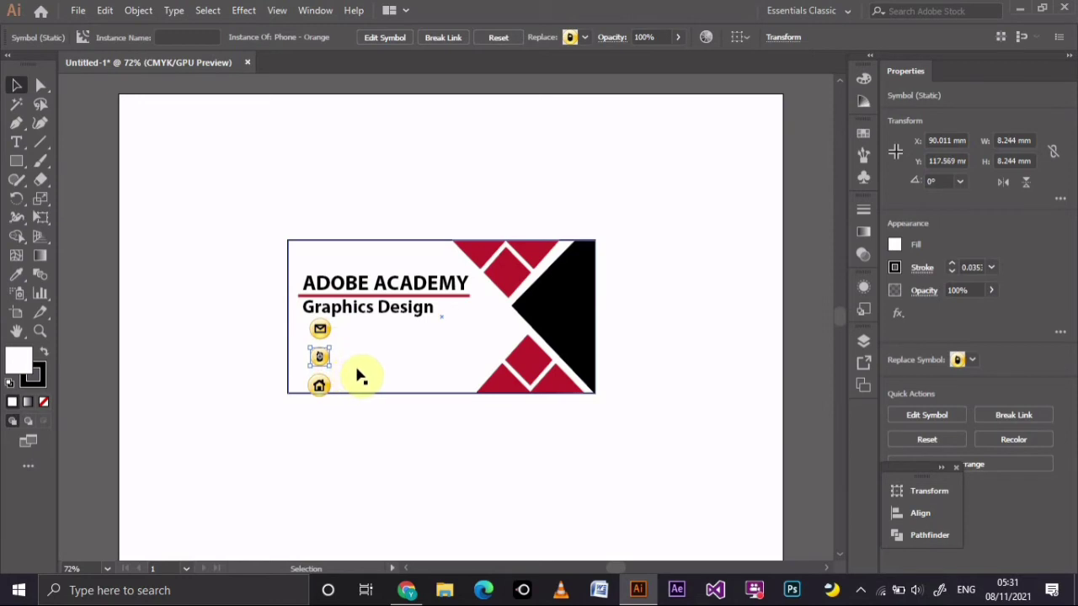
left_click(377, 391)
left_click(322, 385)
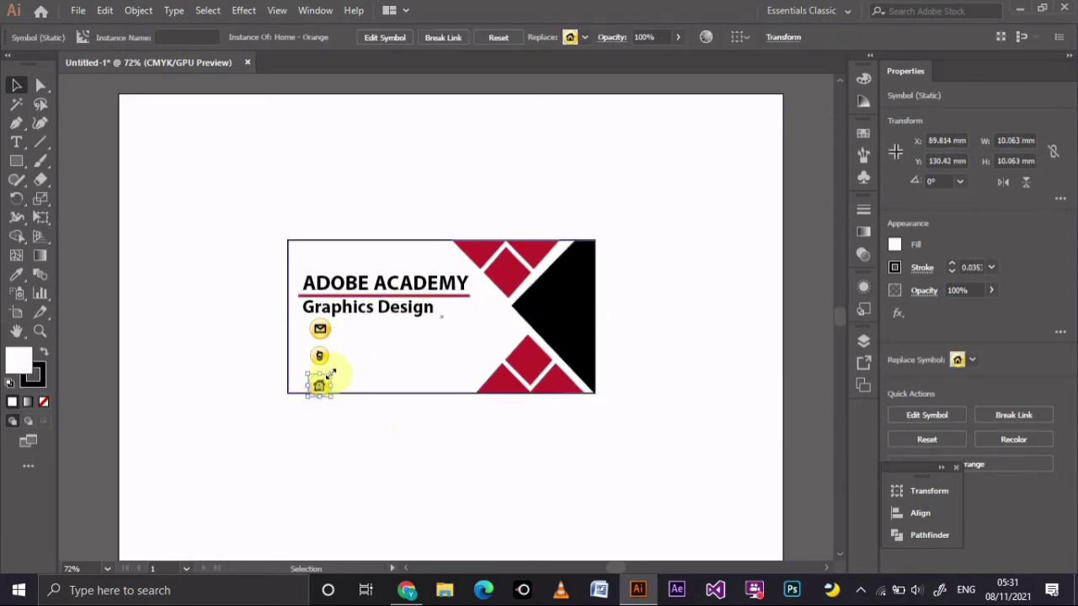
left_click_drag(331, 373, 327, 378)
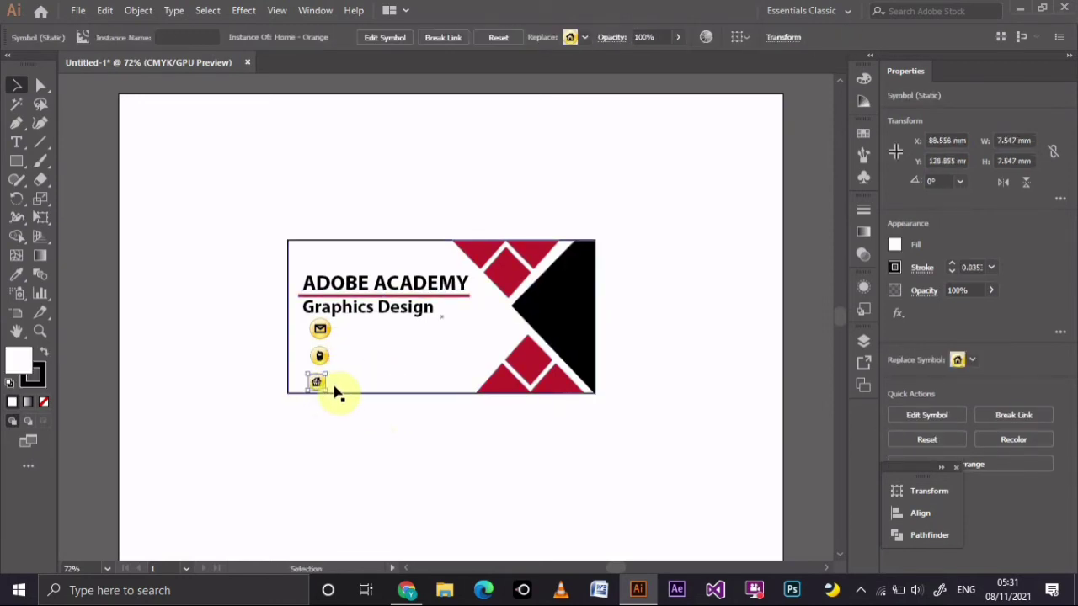
left_click(350, 455)
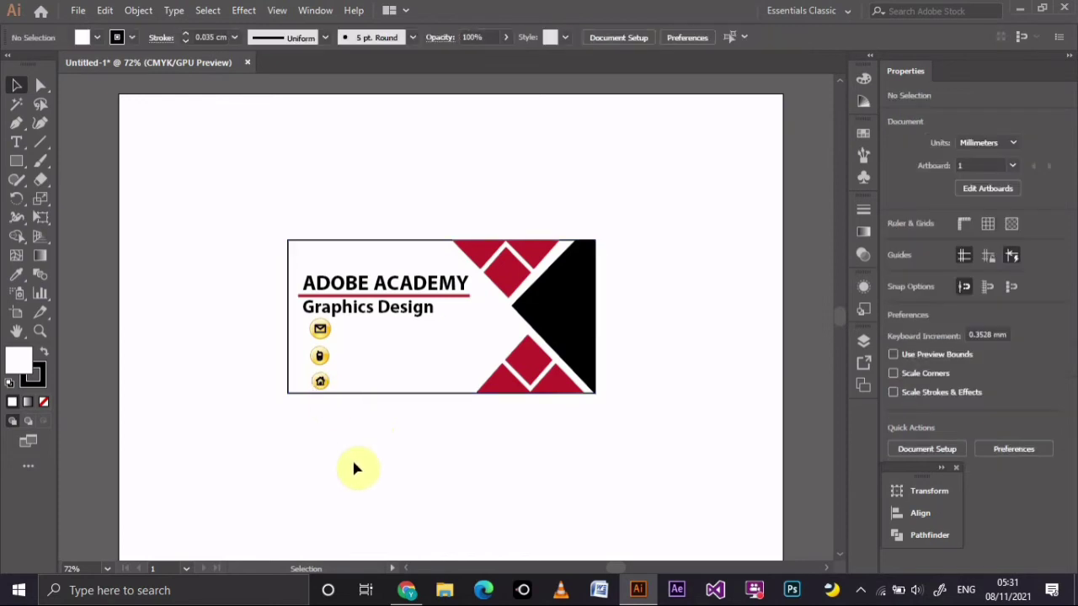
left_click(322, 330)
left_click_drag(333, 320, 328, 325)
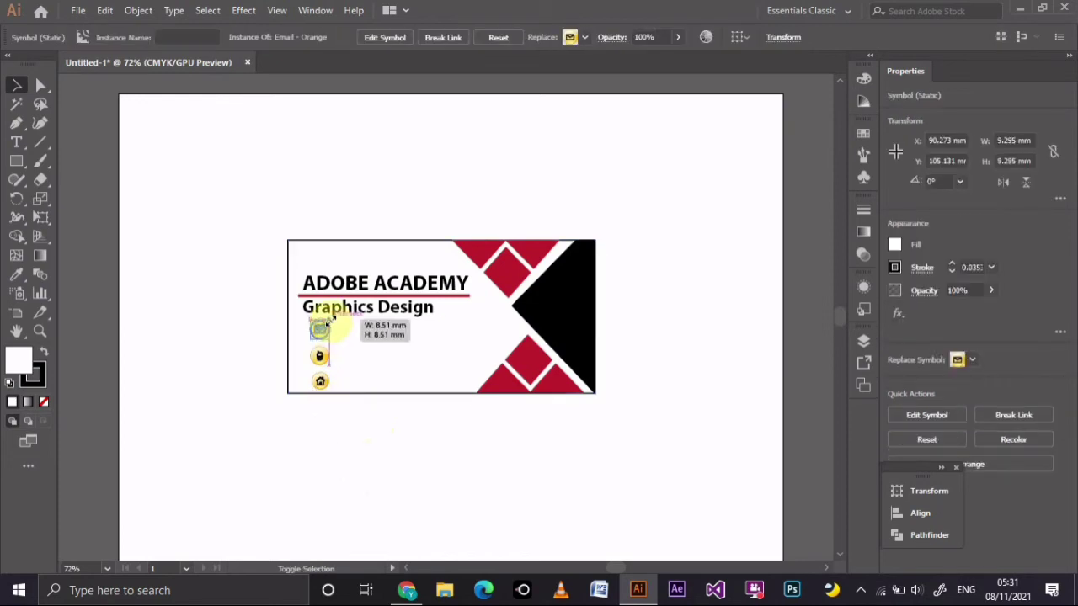
left_click(371, 472)
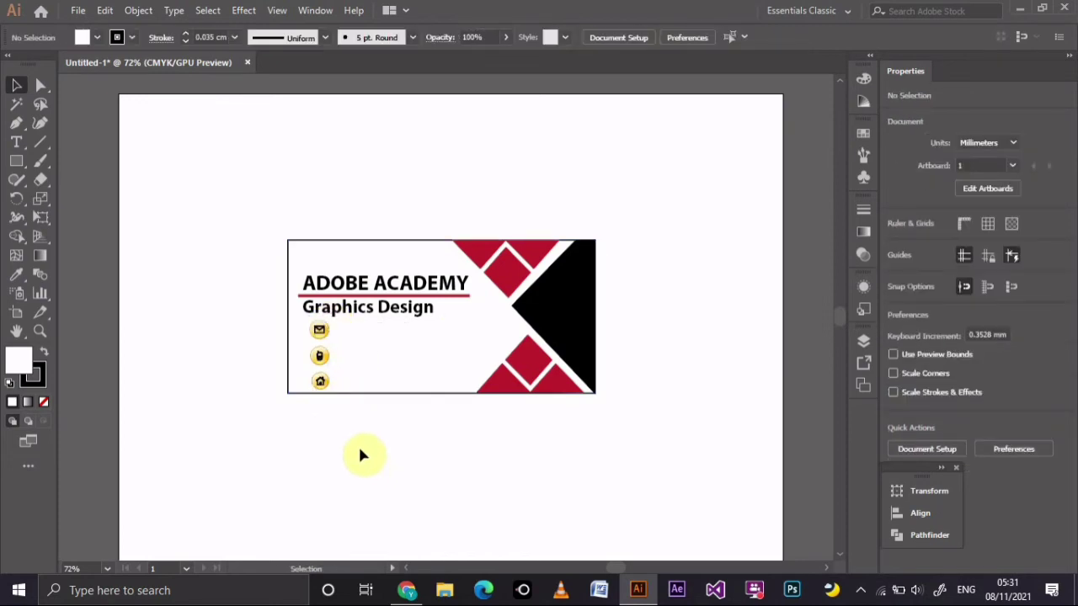
Type the e-mail address beside the envelope icon in bold, enlarged to about 13.8 pt
left_click(16, 143)
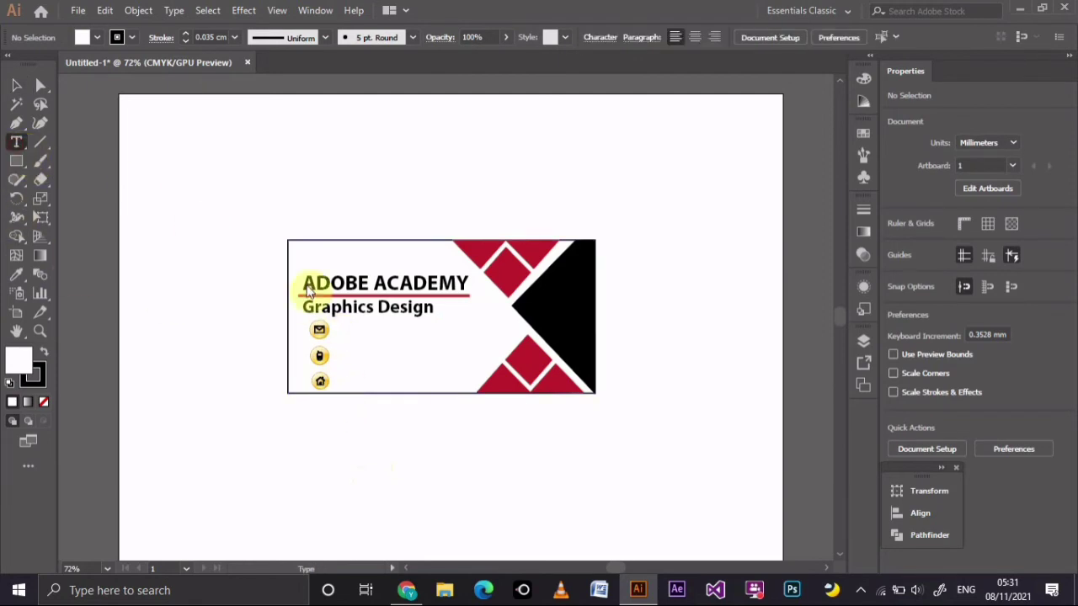
left_click(349, 325)
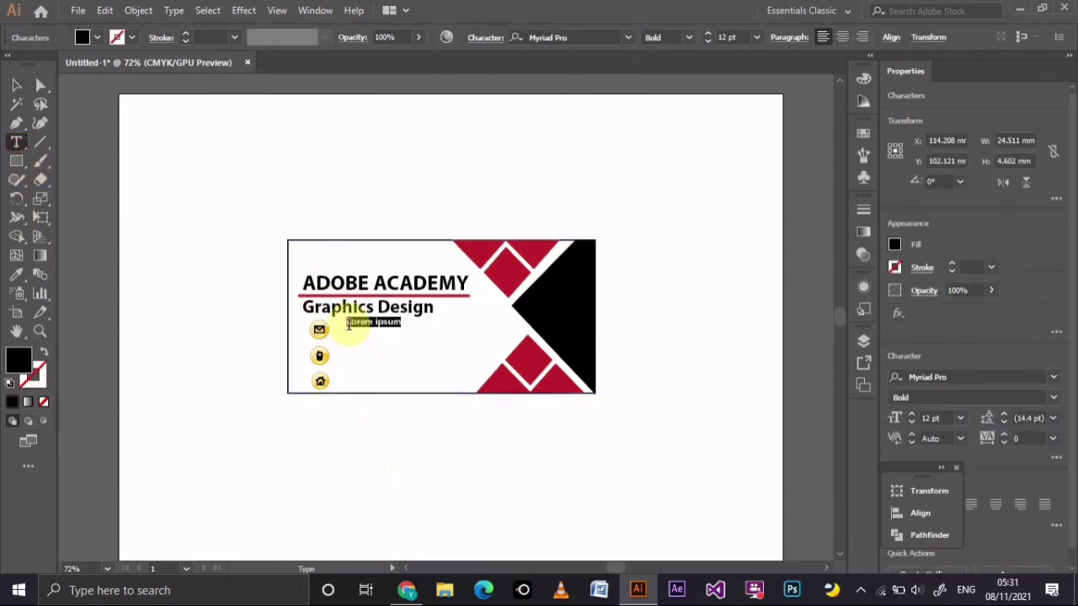
key("BackSpace")
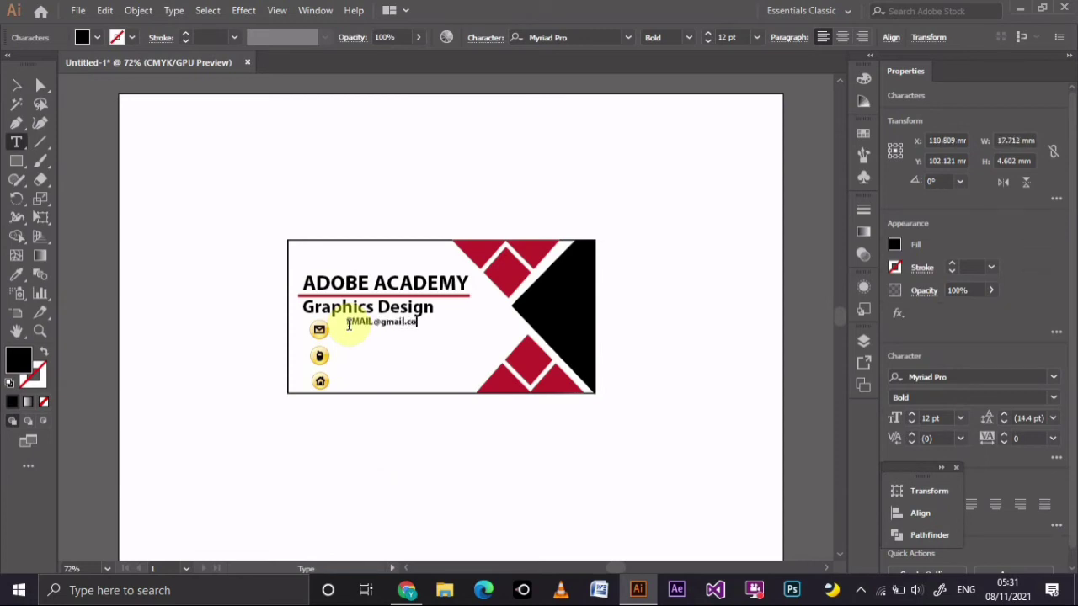
double_click(16, 85)
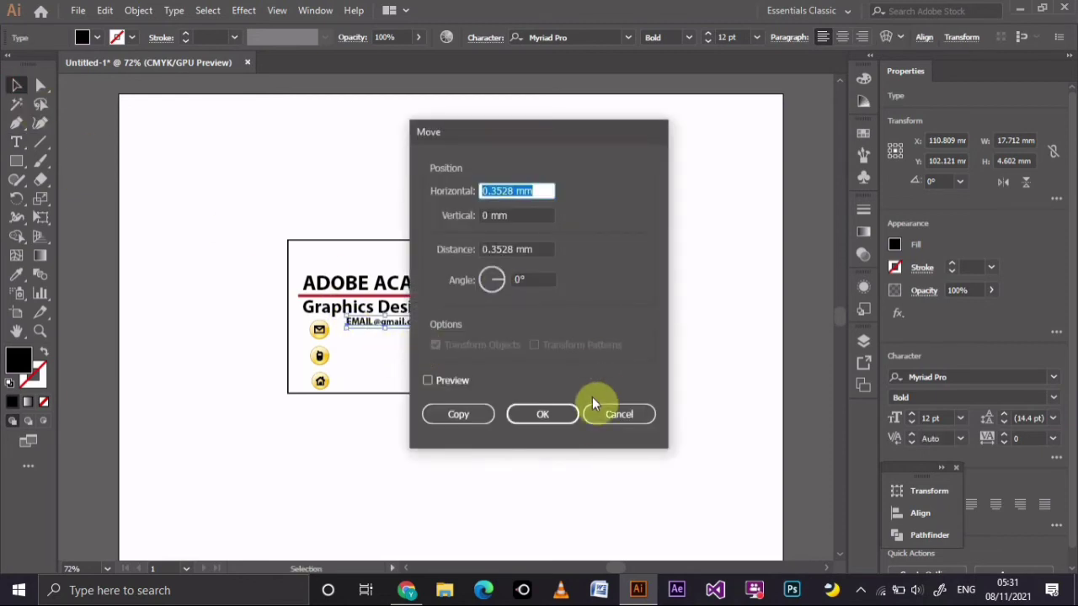
left_click(619, 413)
left_click_drag(403, 325, 392, 335)
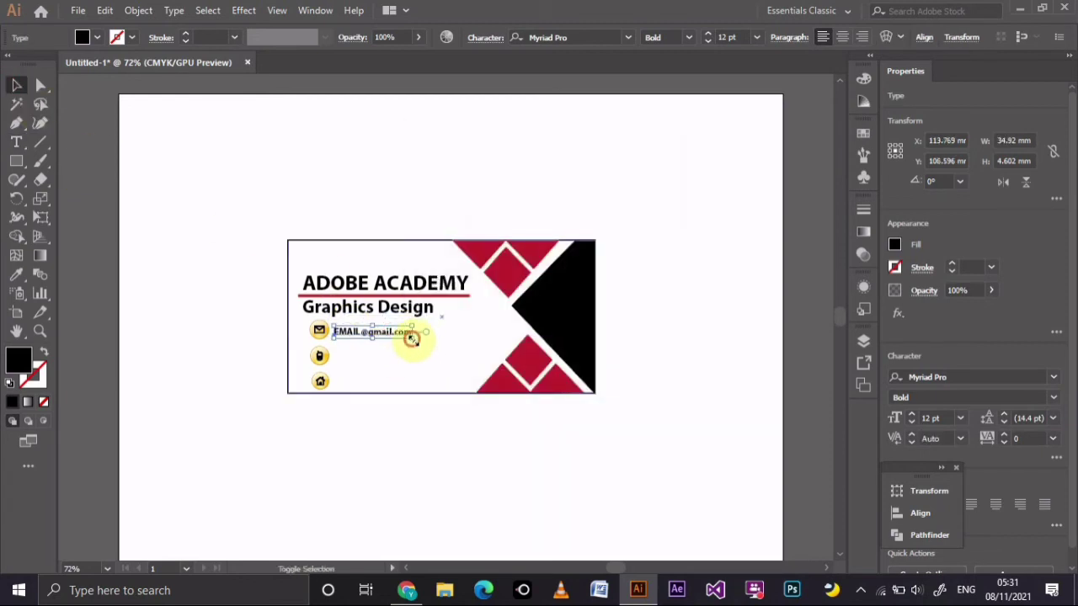
left_click_drag(412, 337, 426, 337)
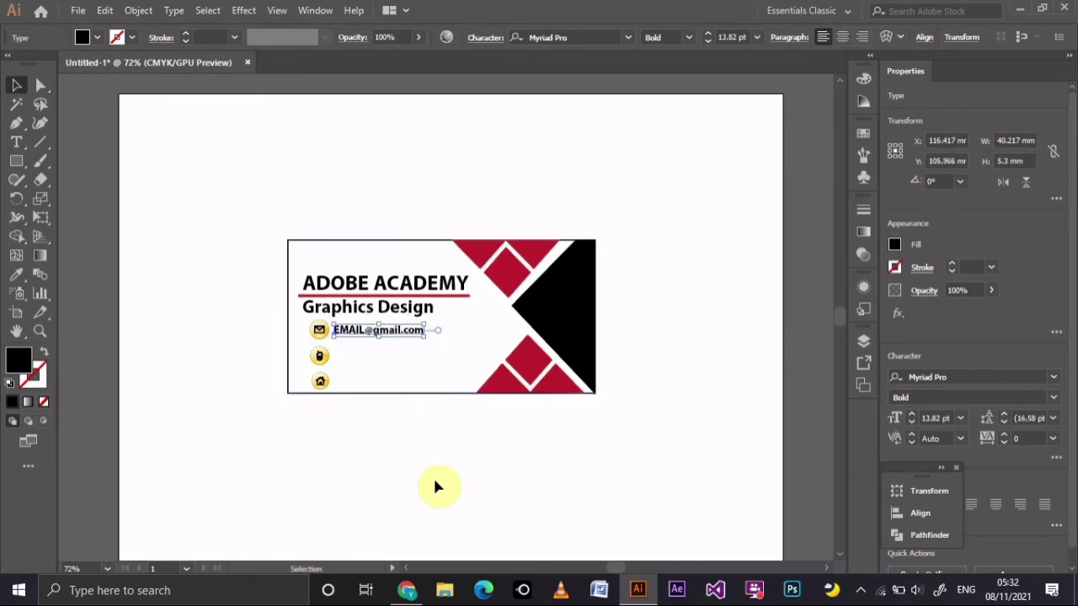
left_click(437, 487)
Type the phone number beside the phone icon and enlarge it to about 17 pt
left_click(16, 142)
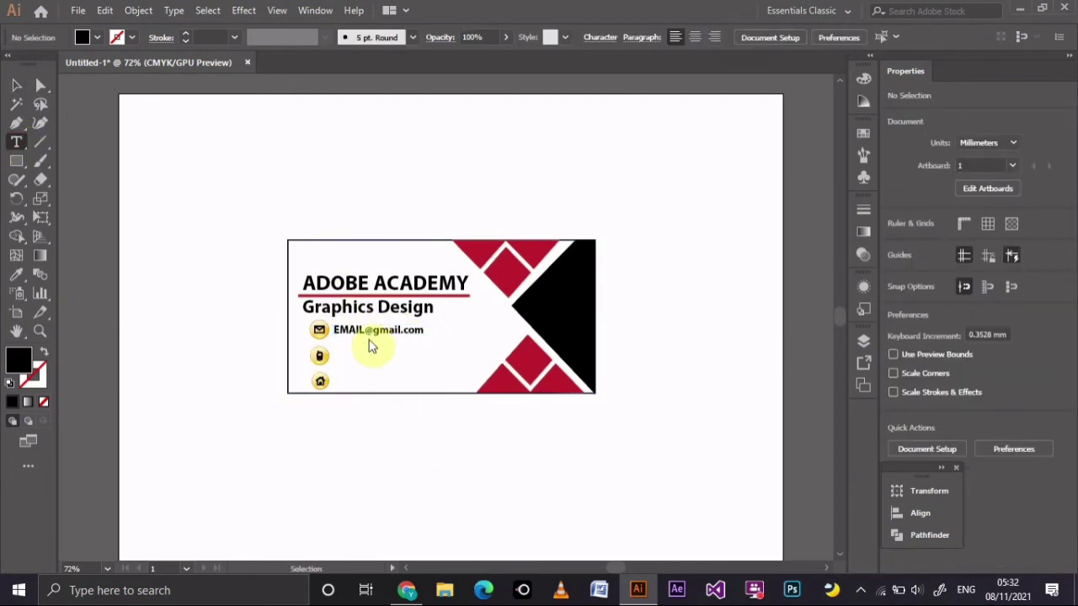
left_click(338, 348)
type("+251---------")
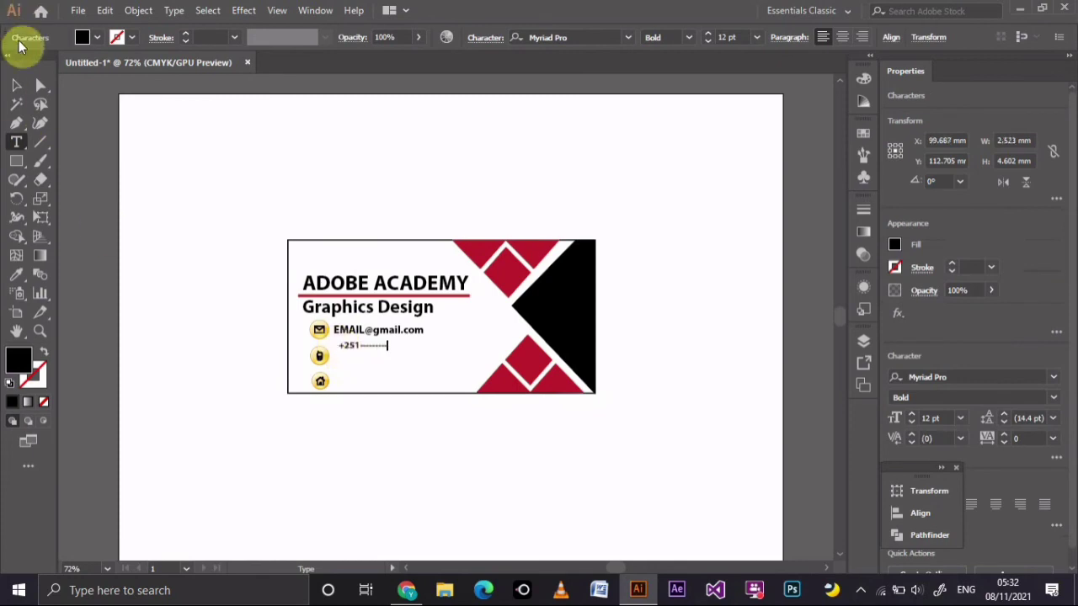
left_click(16, 85)
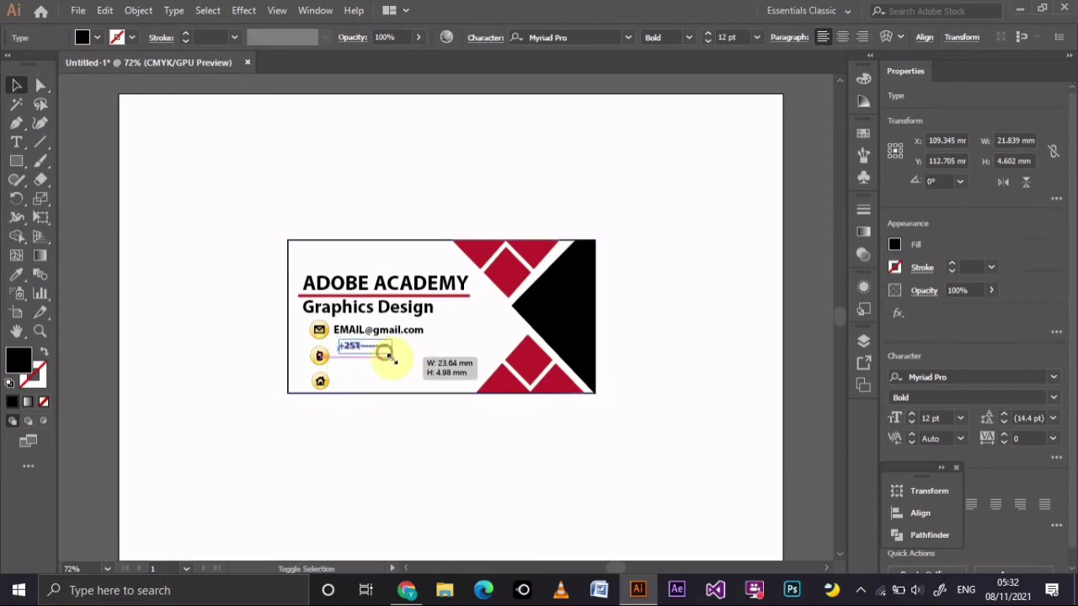
mouse_move(390, 356)
left_mouse_down()
mouse_move(409, 373)
mouse_move(358, 361)
left_mouse_up()
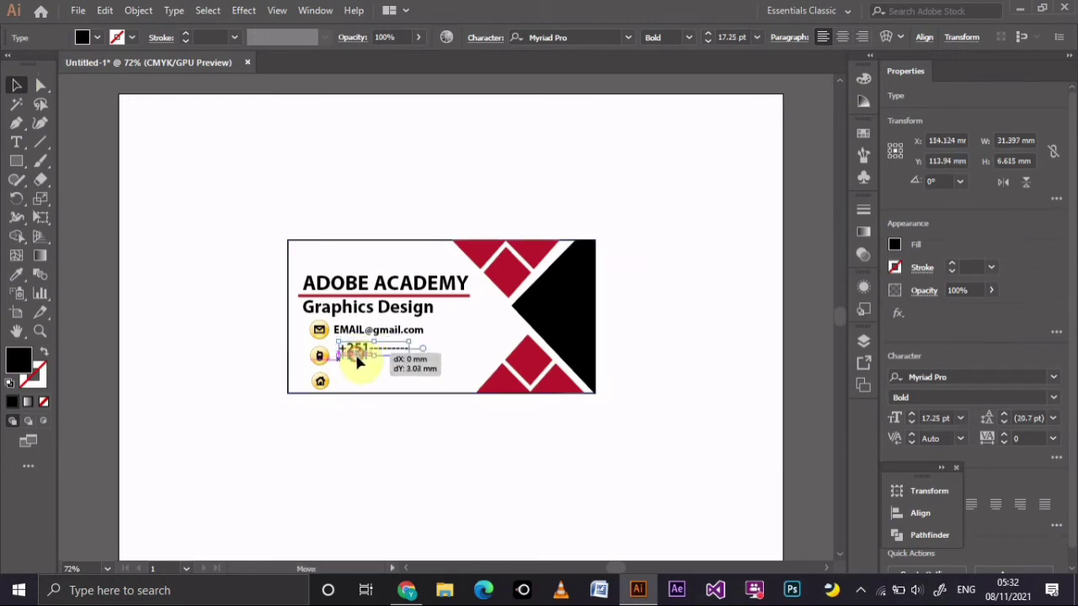
left_click(368, 503)
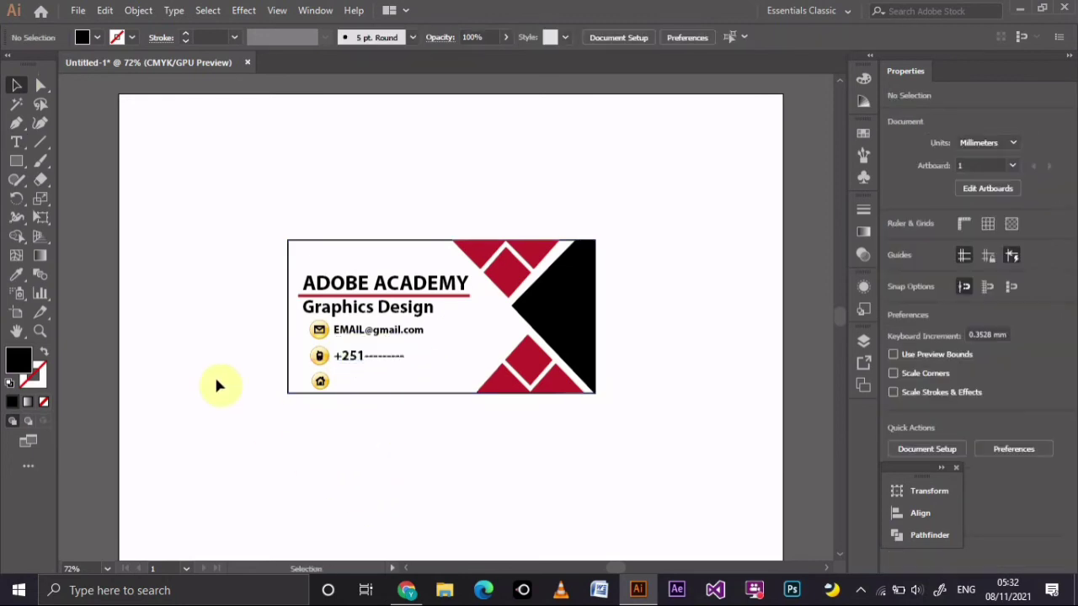
left_click(16, 141)
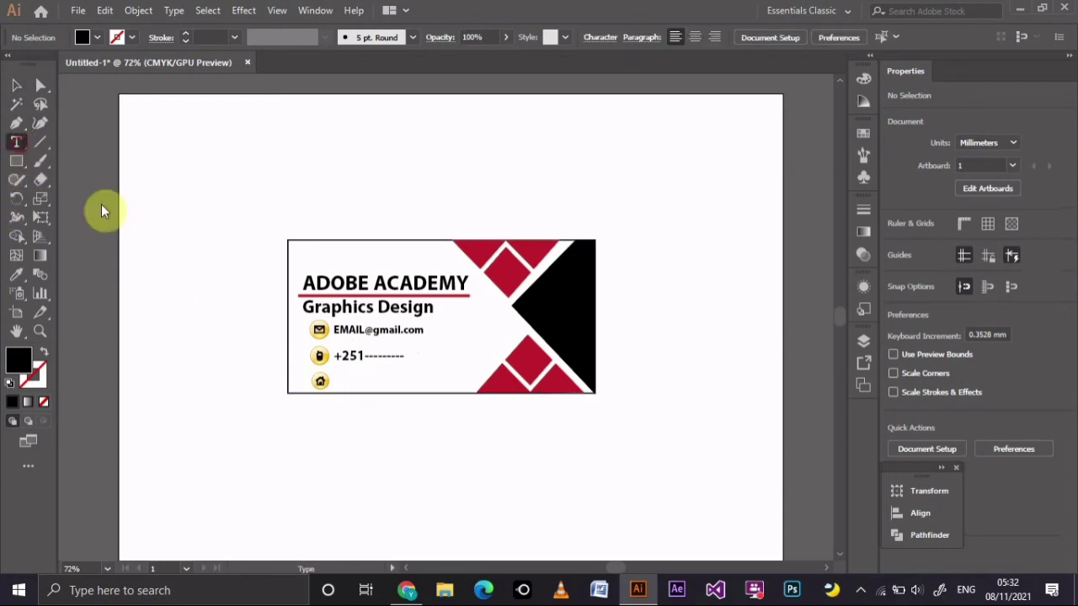
left_click(351, 379)
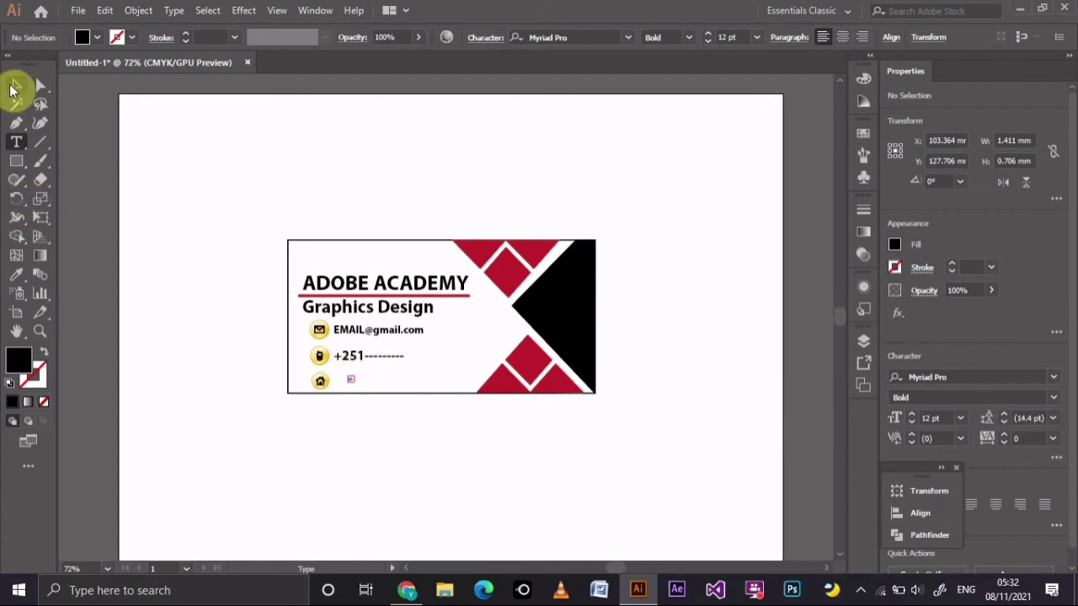
Type the address line beside the house icon and scale it to about 15.6 pt
left_click(16, 85)
left_click(16, 142)
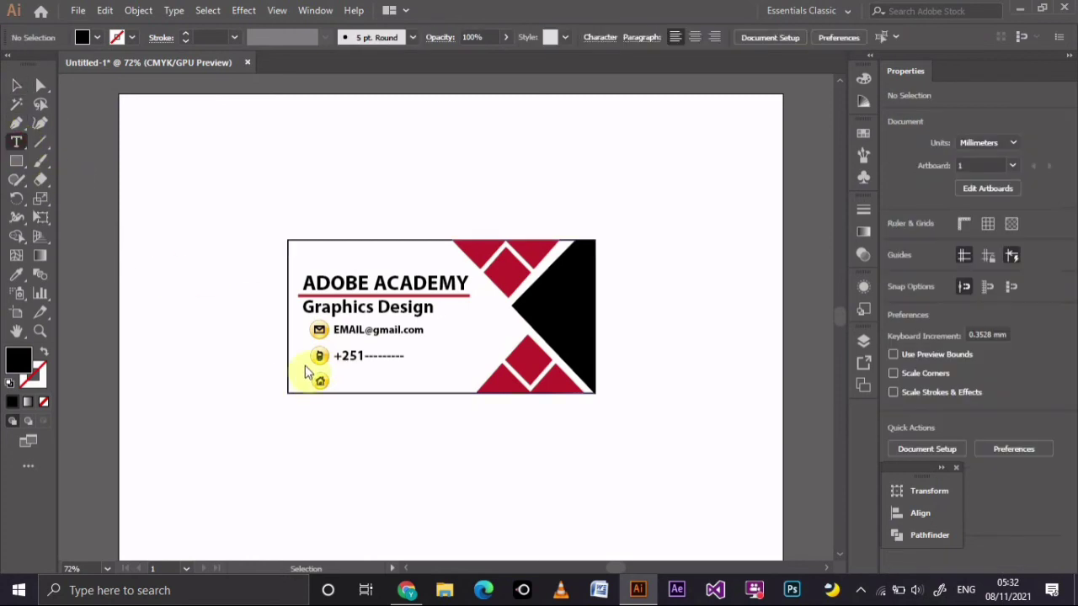
left_click(344, 379)
type("Addis Abeba")
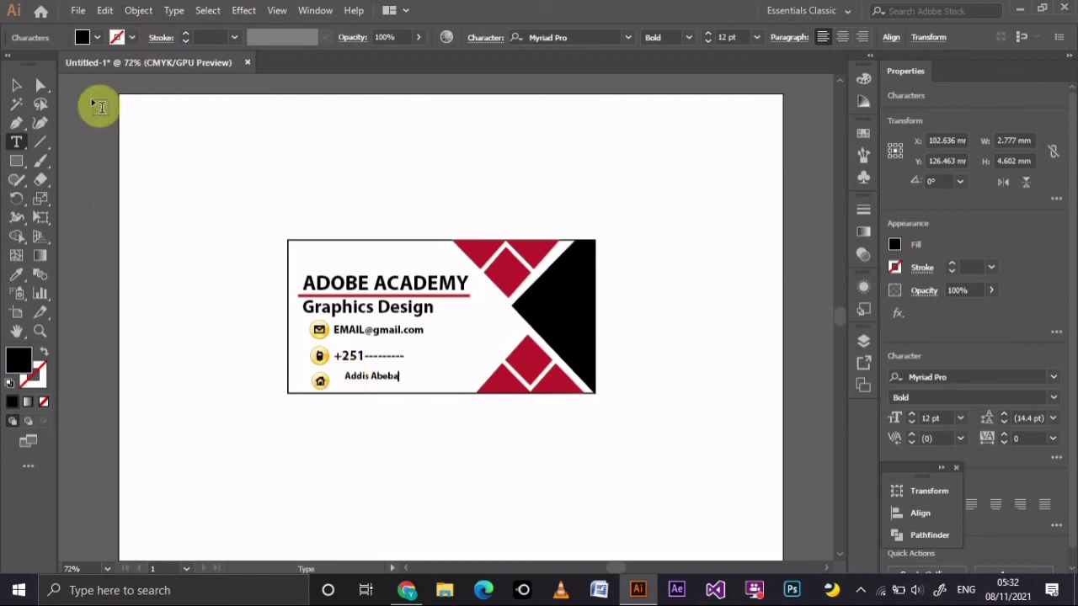
left_click(16, 85)
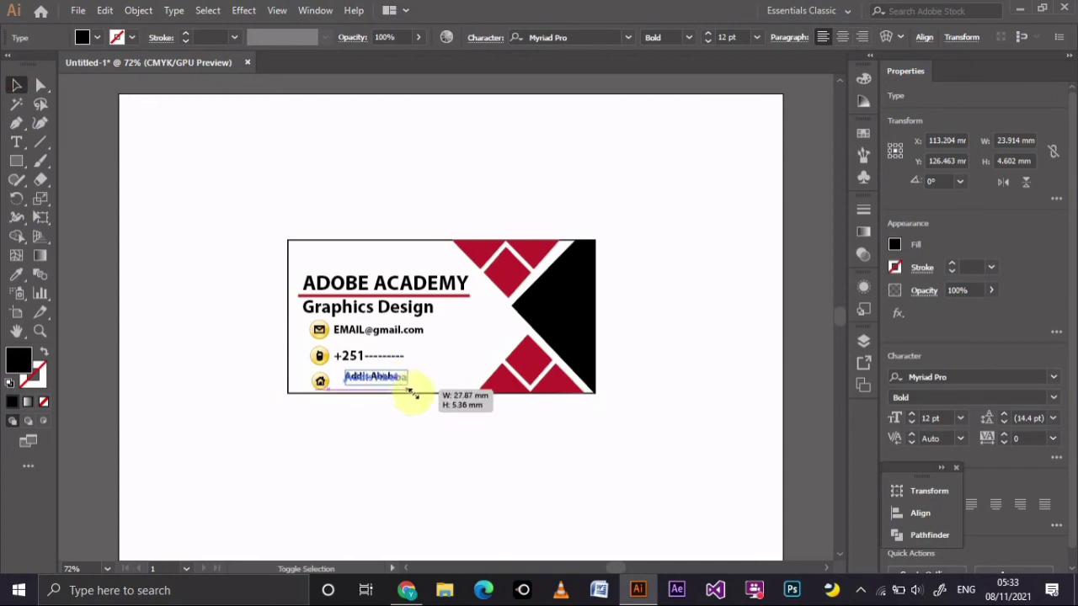
mouse_move(399, 382)
left_mouse_down()
mouse_move(411, 386)
mouse_move(386, 388)
left_mouse_up()
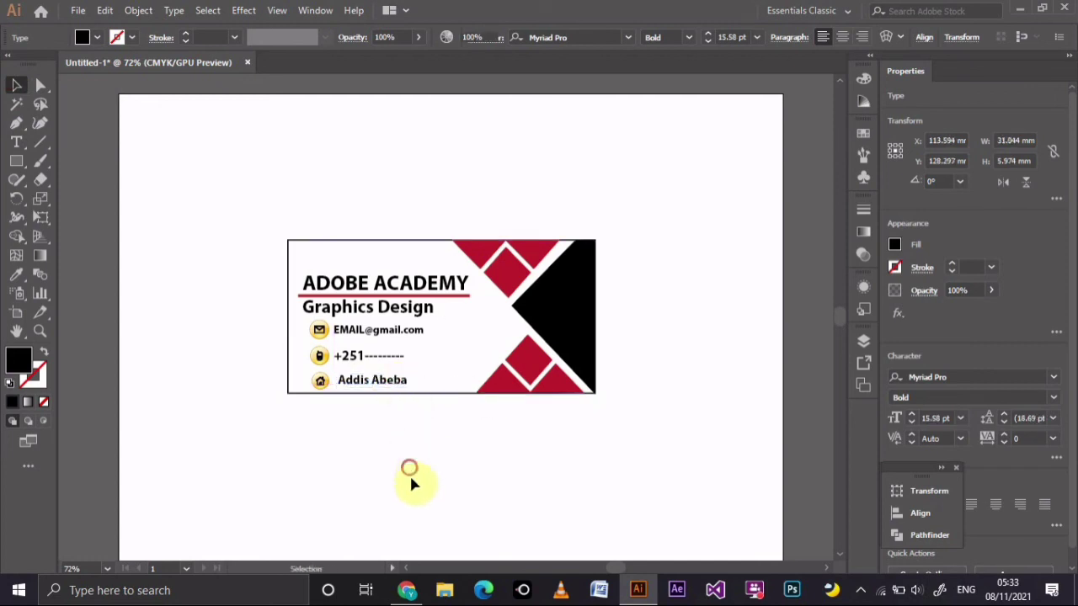
left_click(405, 527)
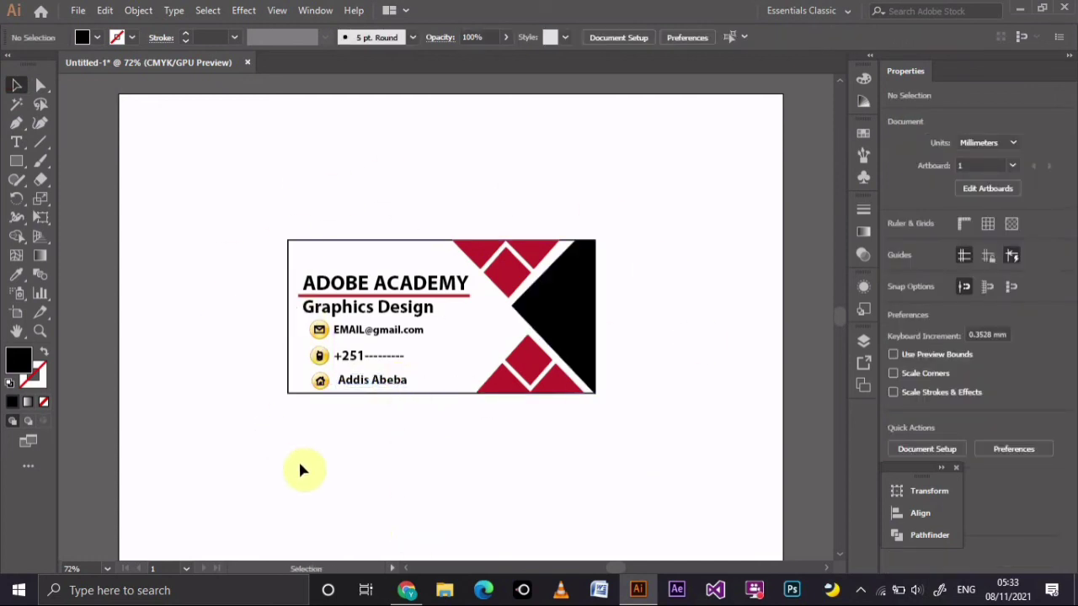
Scale the email icon down by its corner handle
left_click(318, 329)
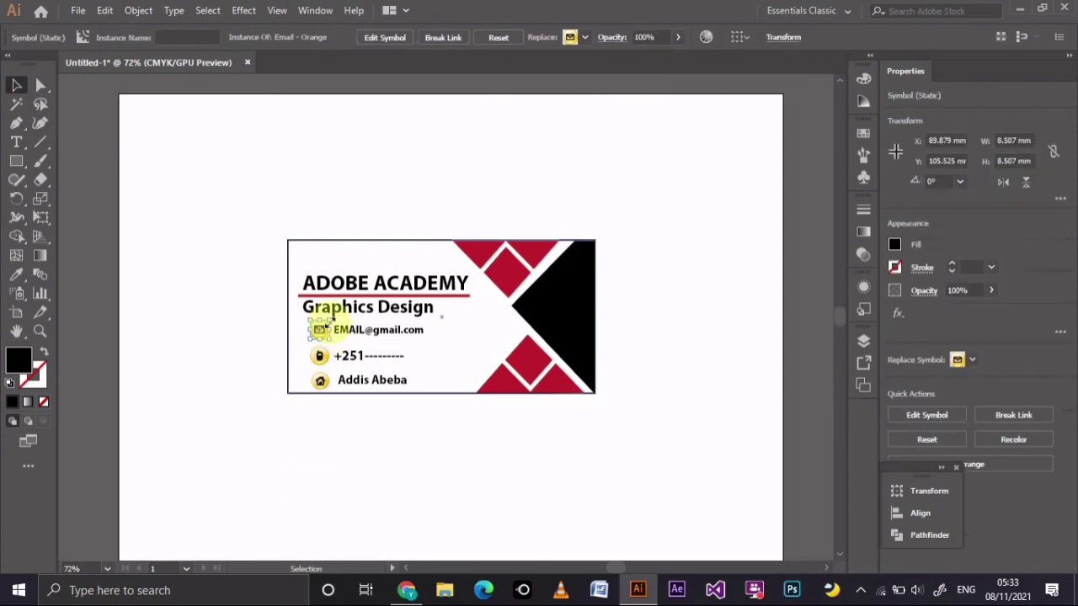
left_click_drag(313, 323, 325, 329)
left_click(380, 486)
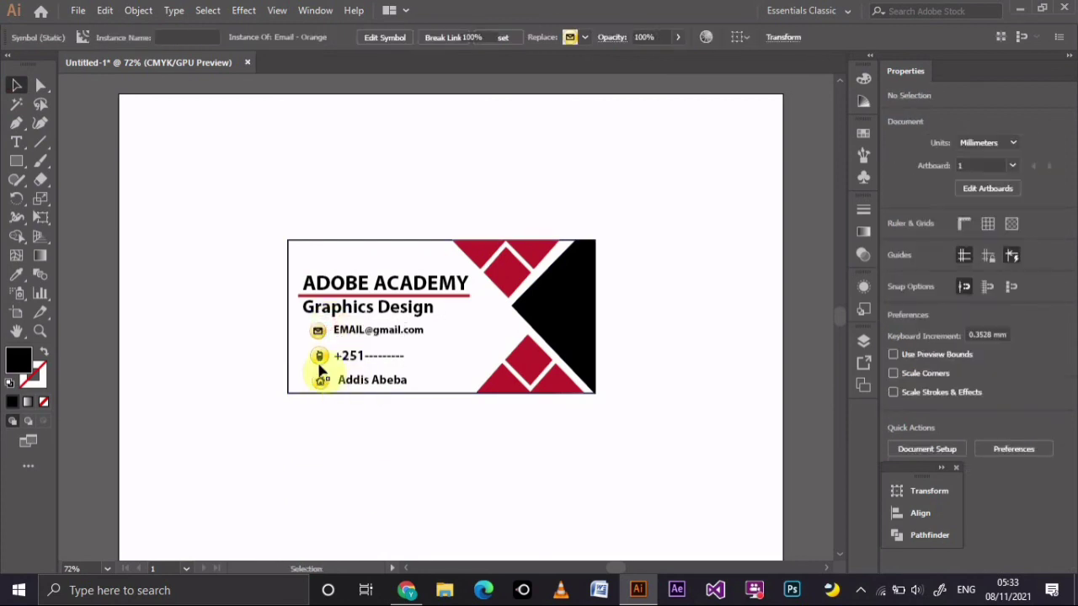
left_click(317, 337)
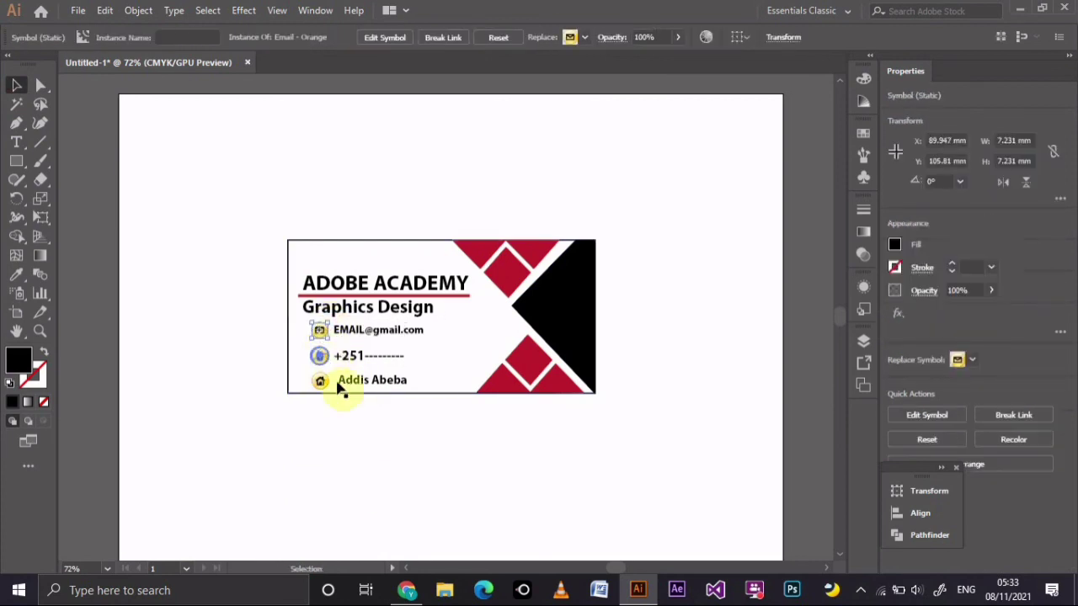
left_click(322, 357)
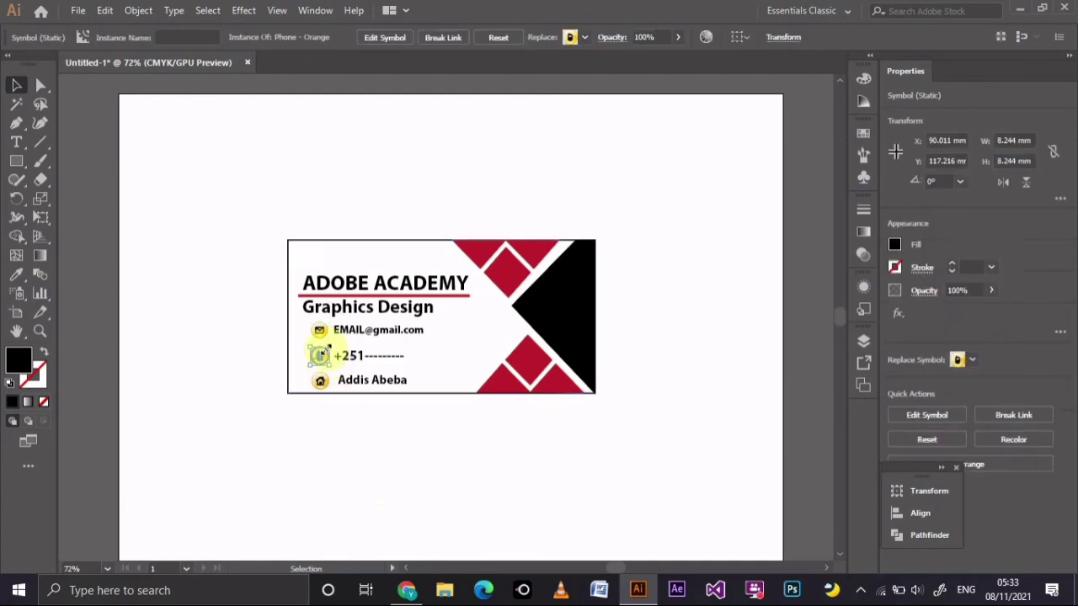
Zoom in on the contact lines and shrink the phone and house icons to match
left_click(40, 331)
left_click(368, 344)
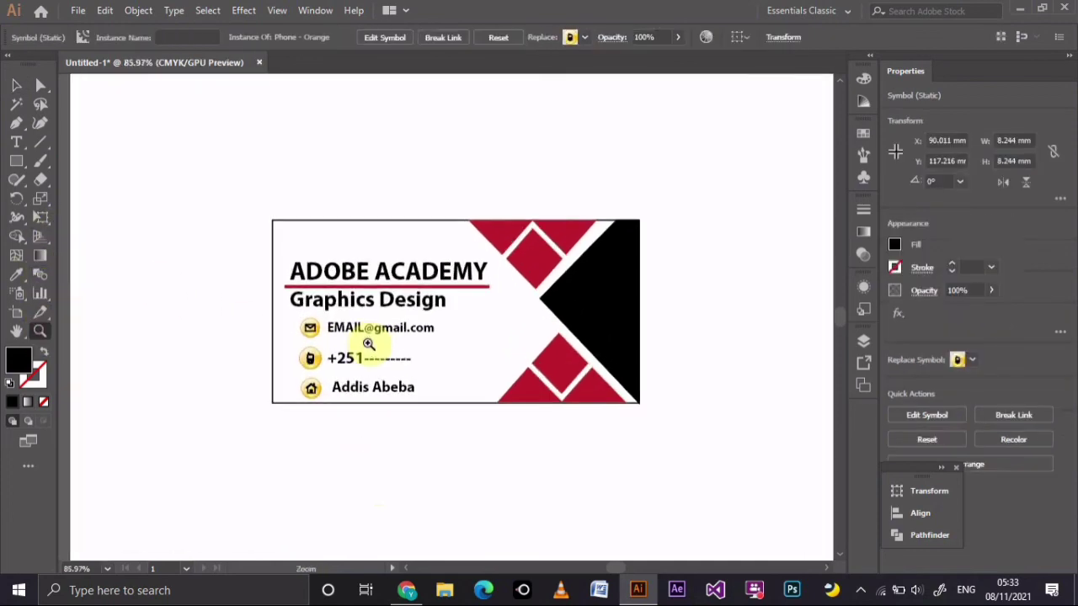
left_click_drag(368, 343, 368, 344)
left_click(16, 85)
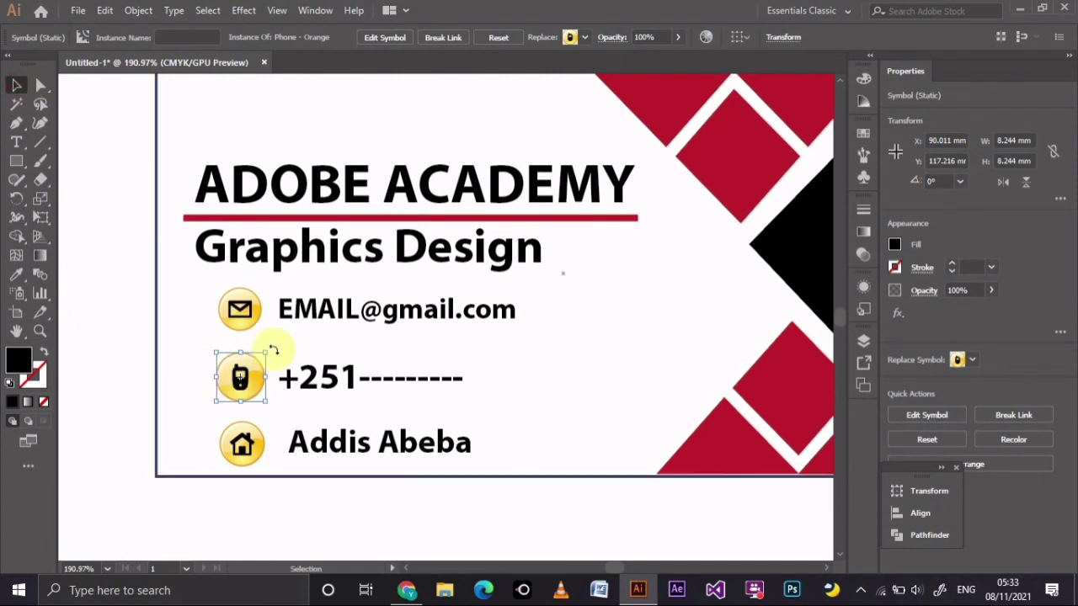
left_click_drag(267, 353, 255, 361)
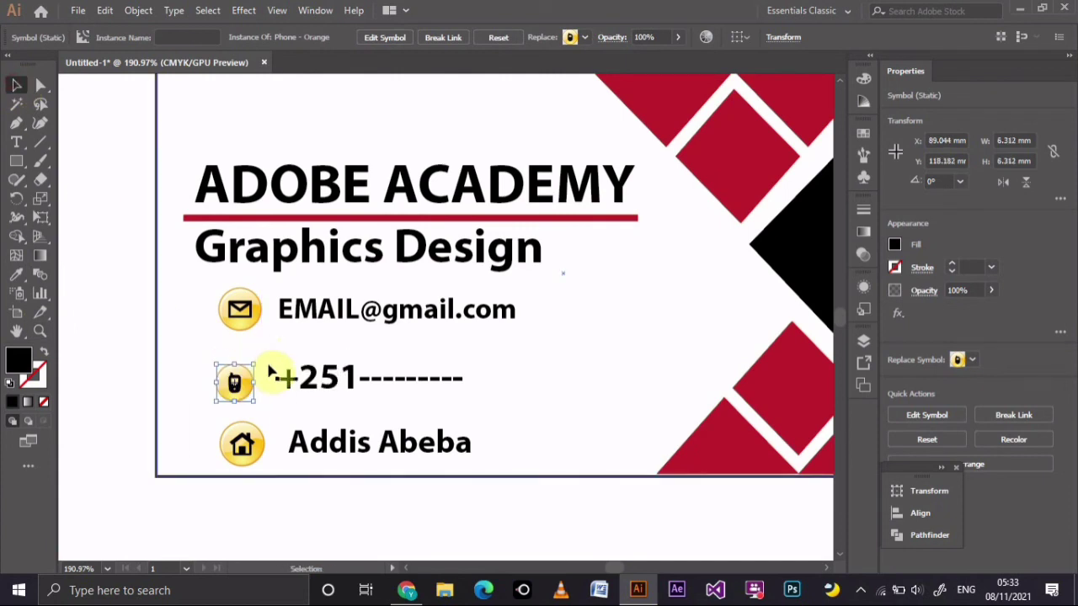
left_click(378, 534)
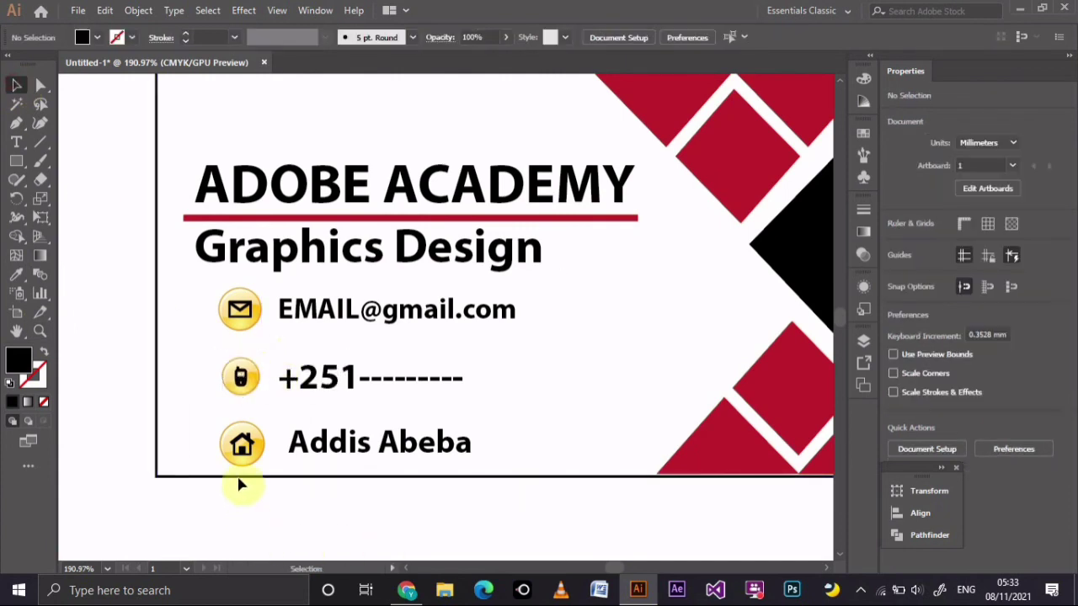
left_click(243, 451)
left_click_drag(265, 422, 255, 431)
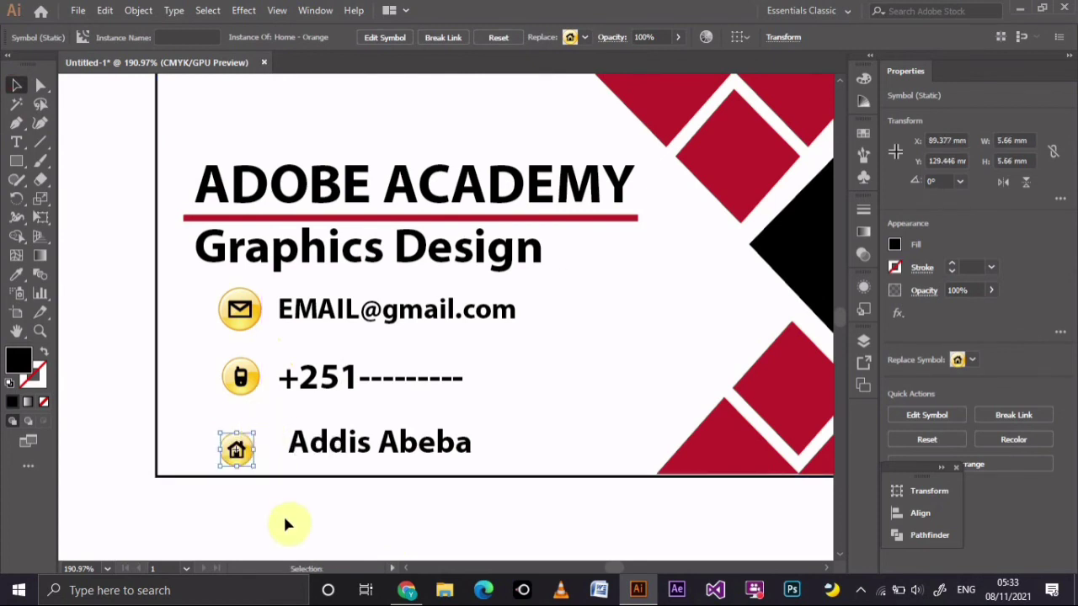
left_click(320, 544)
Line up the email and address texts with their icons in a left-aligned column
left_click_drag(337, 458, 331, 460)
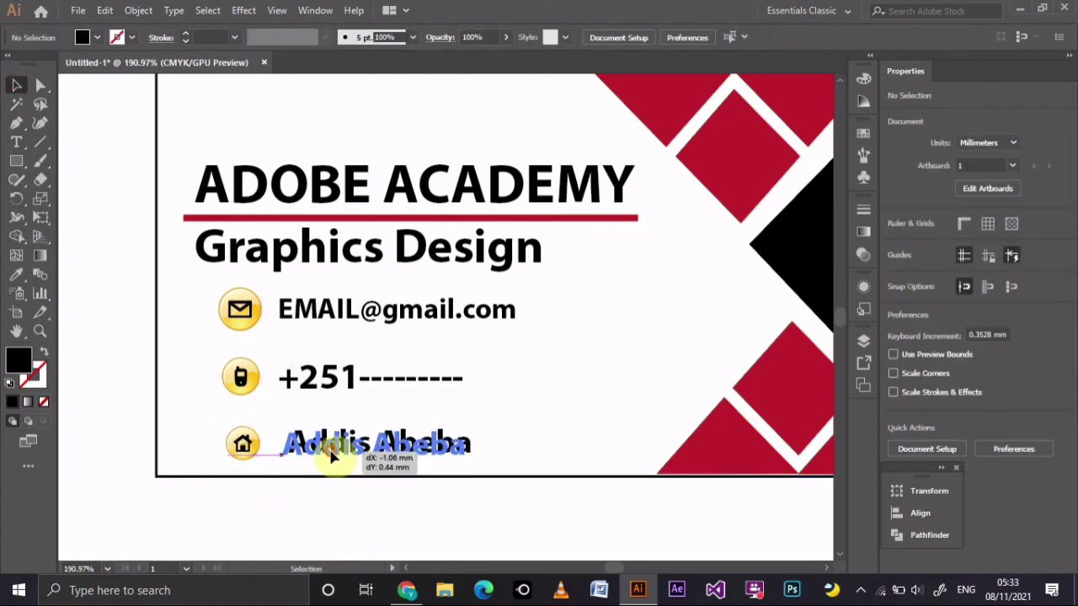
left_click(373, 530)
left_click_drag(246, 320, 246, 330)
left_click_drag(242, 443, 242, 433)
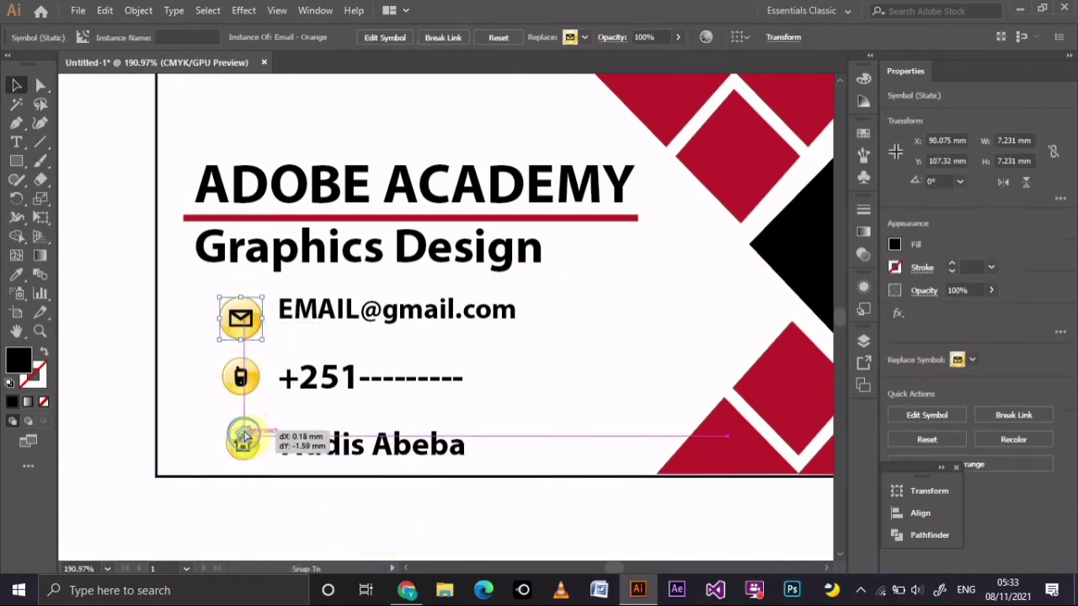
left_click_drag(347, 459, 343, 449)
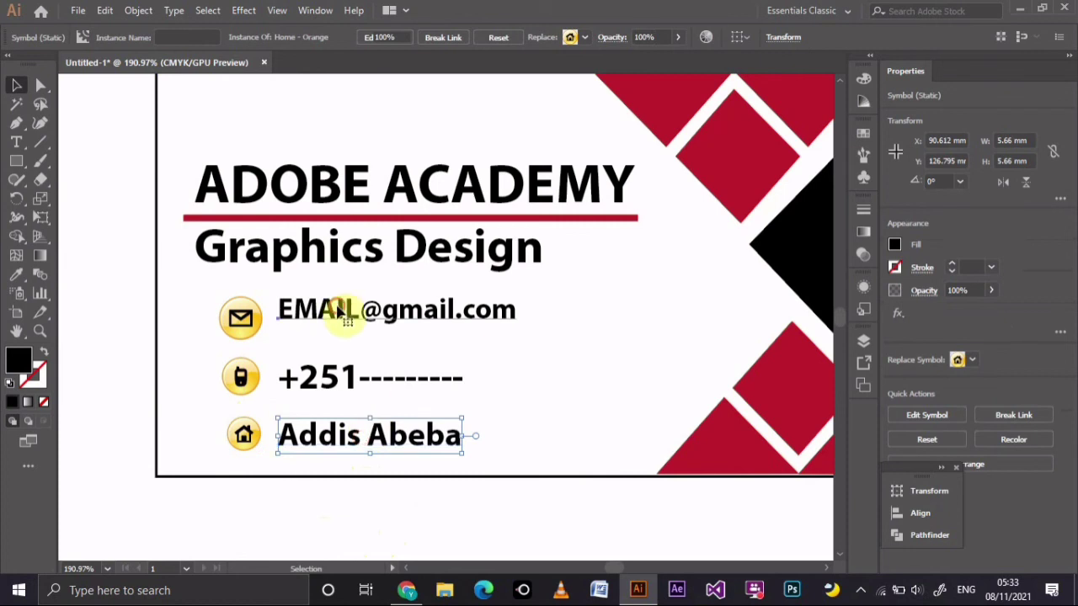
left_click_drag(337, 310, 337, 325)
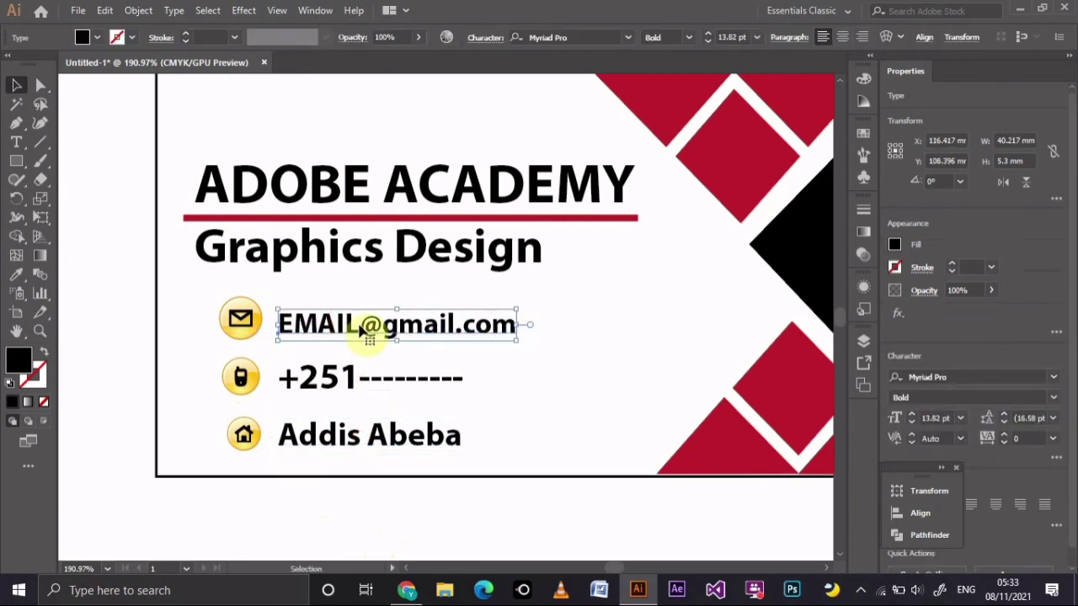
left_click(498, 517)
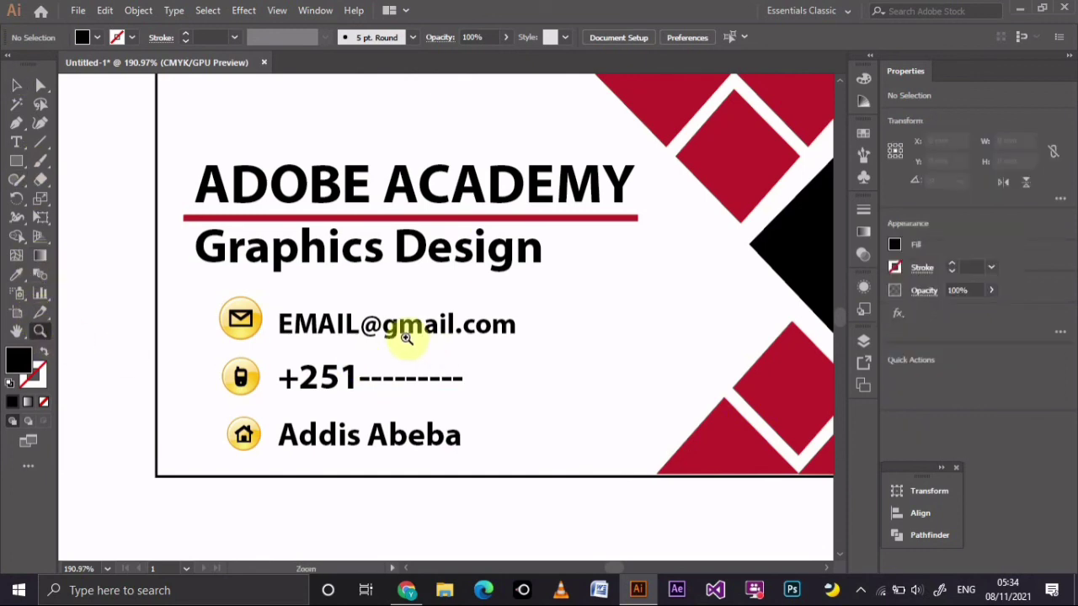
Select the title, shapes, icons and contact lines together and group them into one object
left_click_drag(350, 316, 228, 234)
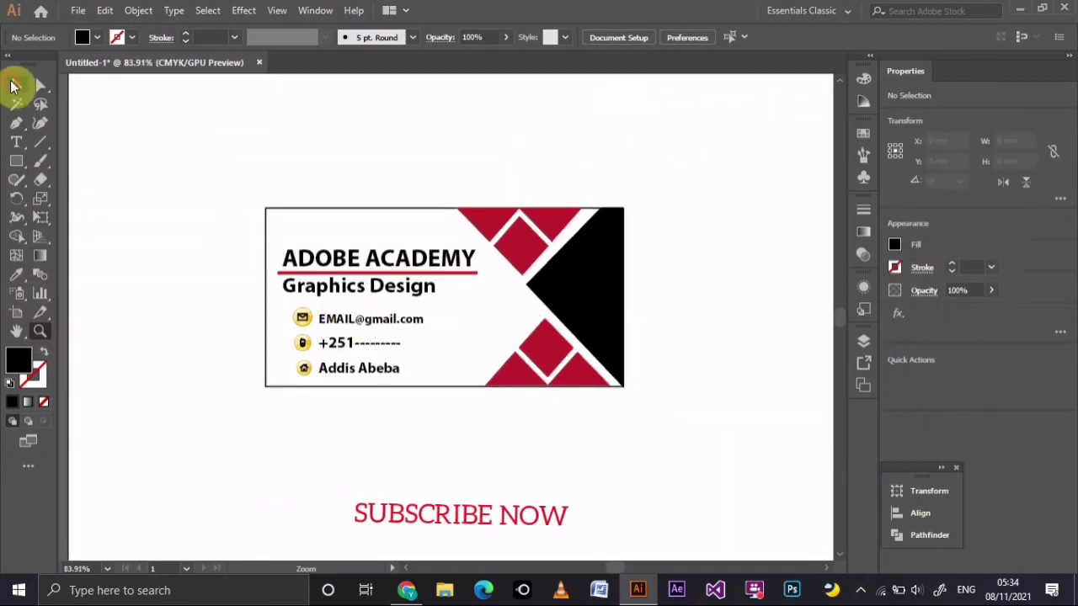
left_click(16, 85)
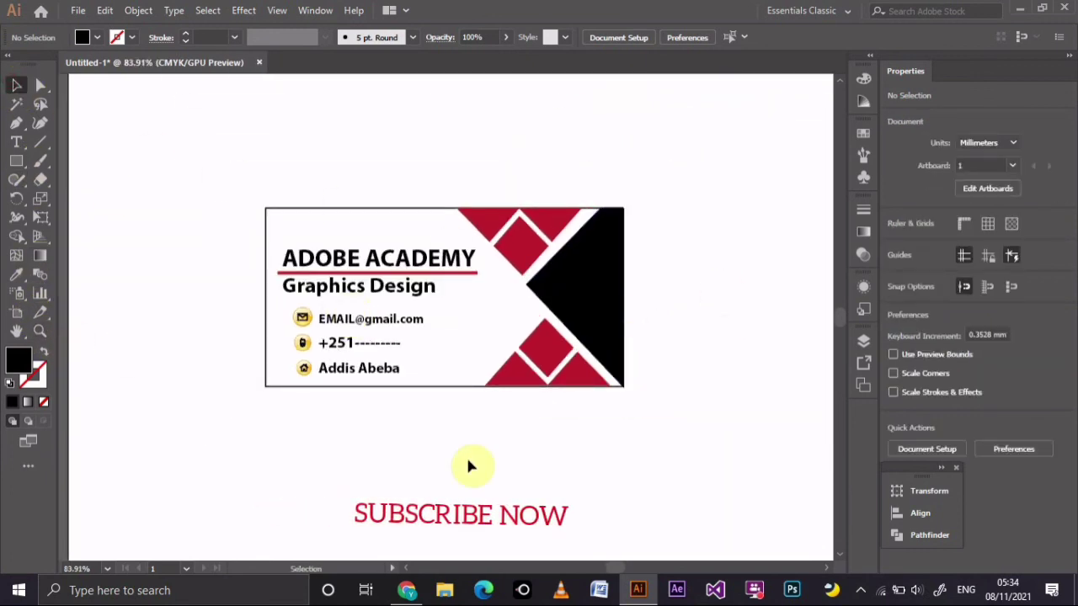
left_click_drag(225, 137, 568, 449)
right_click(601, 318)
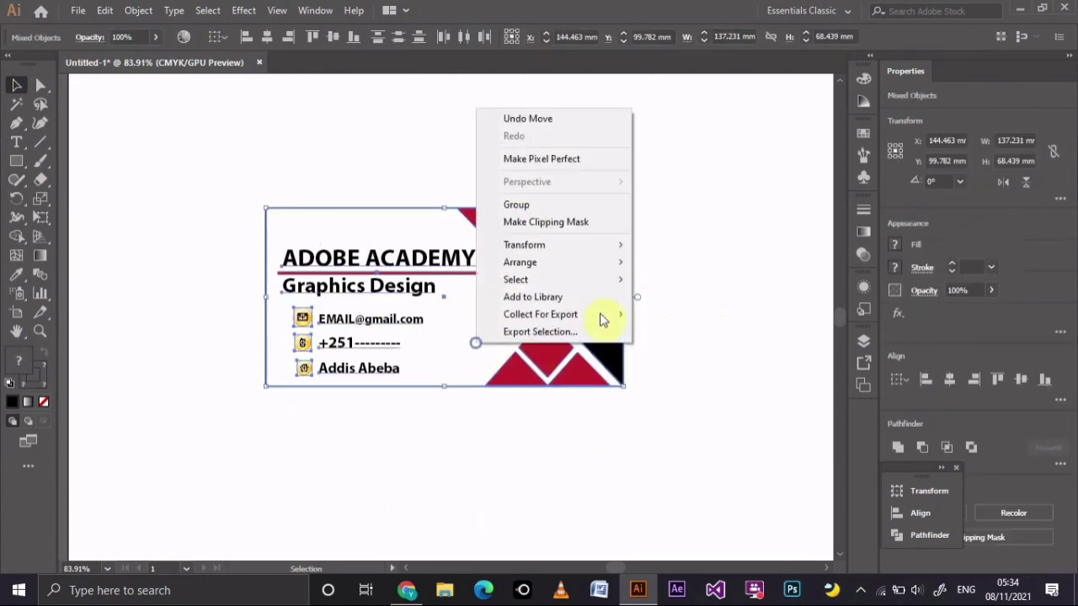
left_click(518, 205)
left_click(732, 410)
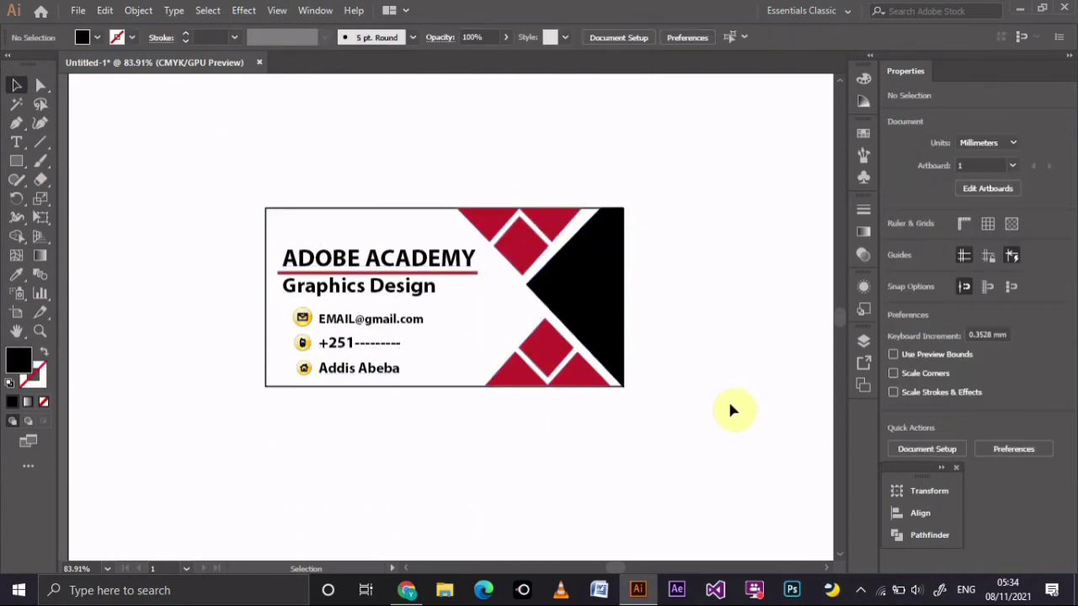